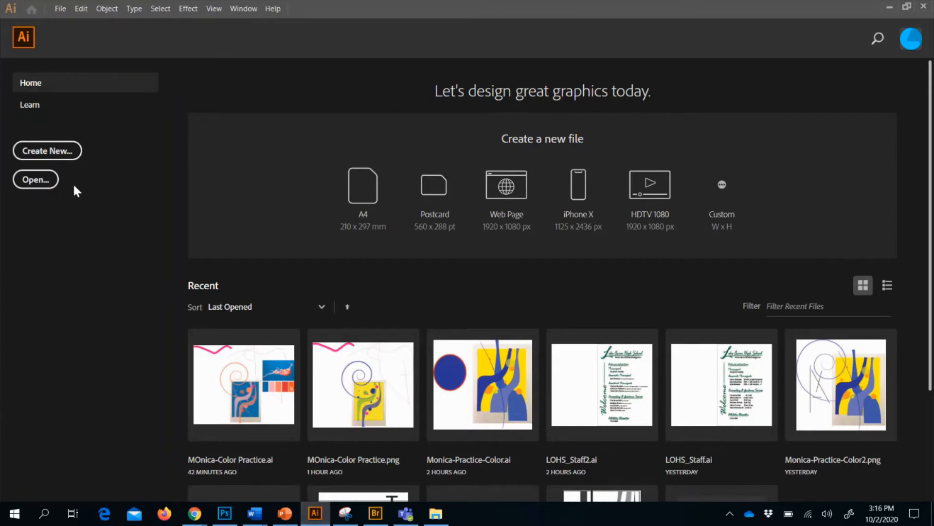
# Create a new letter-size document in landscape orientation.
pyautogui.click(47, 158)
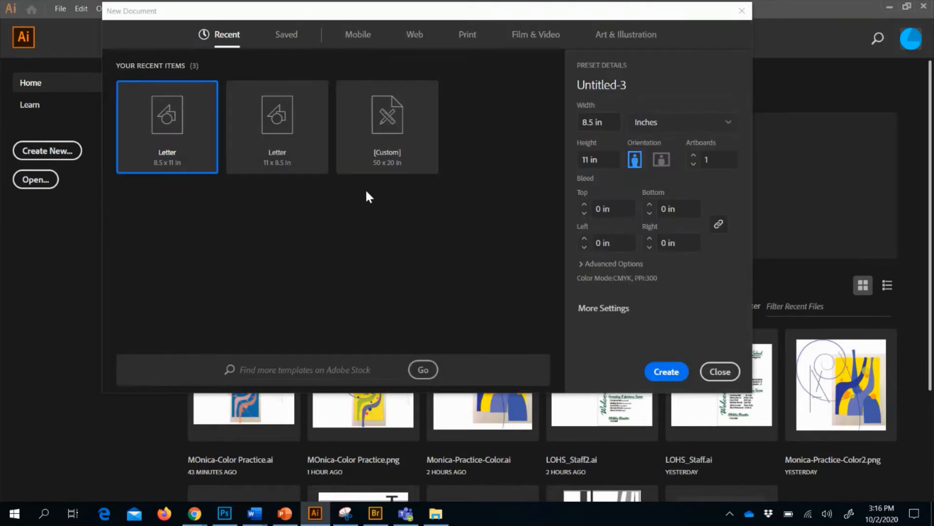
pyautogui.click(667, 162)
pyautogui.click(658, 373)
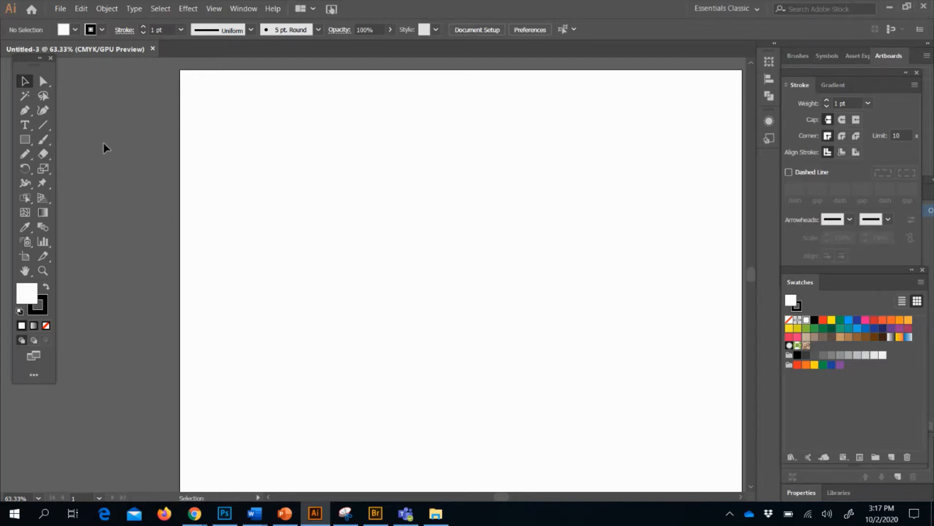
# Set the Type tool's font to Freestyle Script.
pyautogui.click(23, 124)
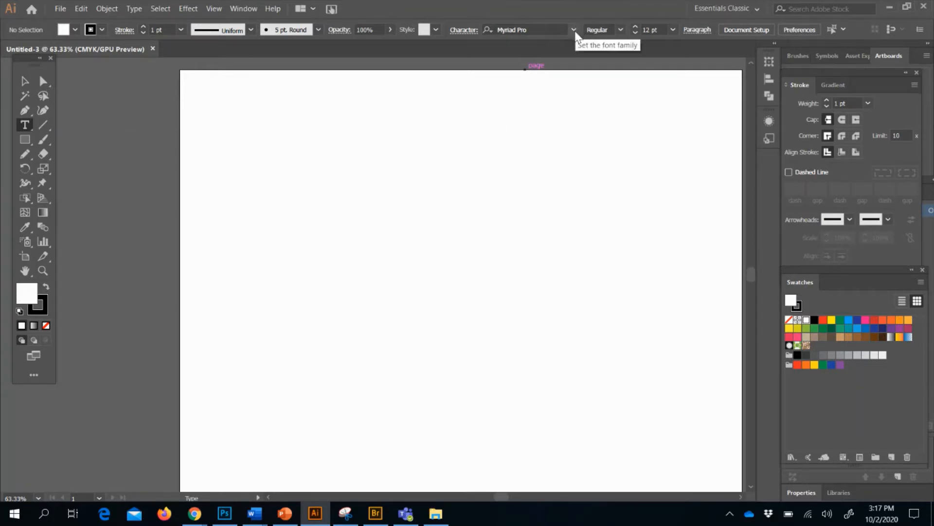
pyautogui.click(134, 9)
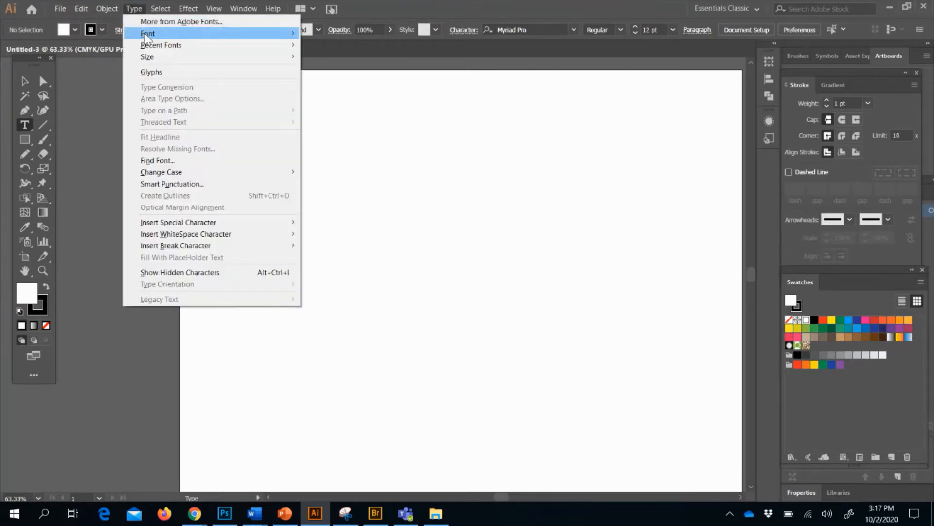
pyautogui.moveTo(147, 38)
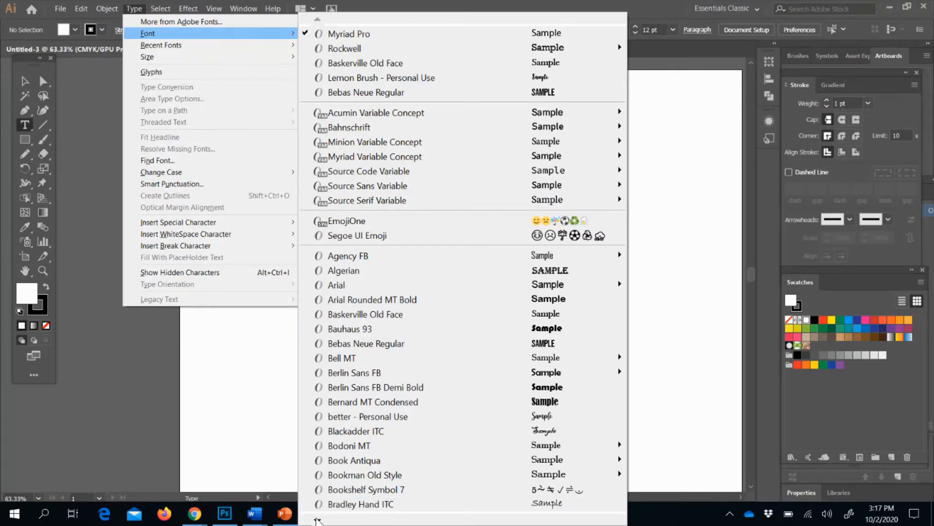
pyautogui.moveTo(318, 520)
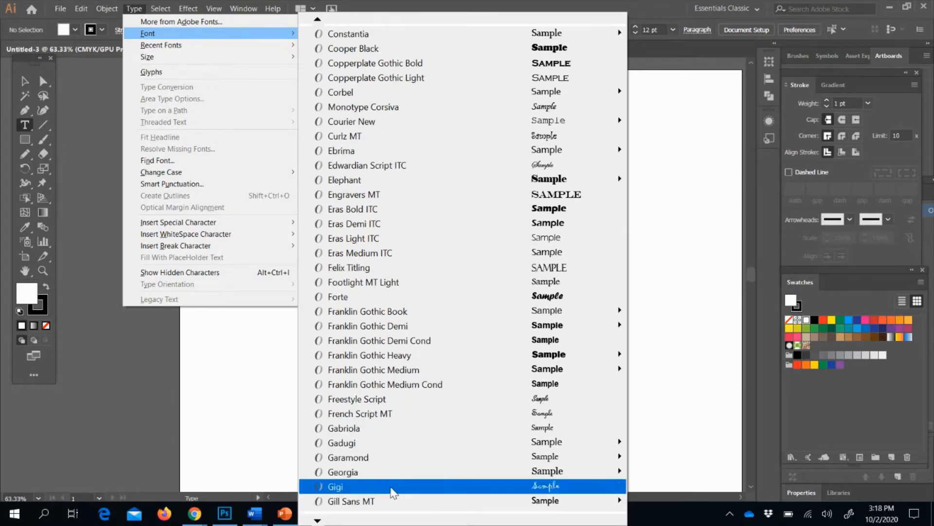
pyautogui.click(440, 409)
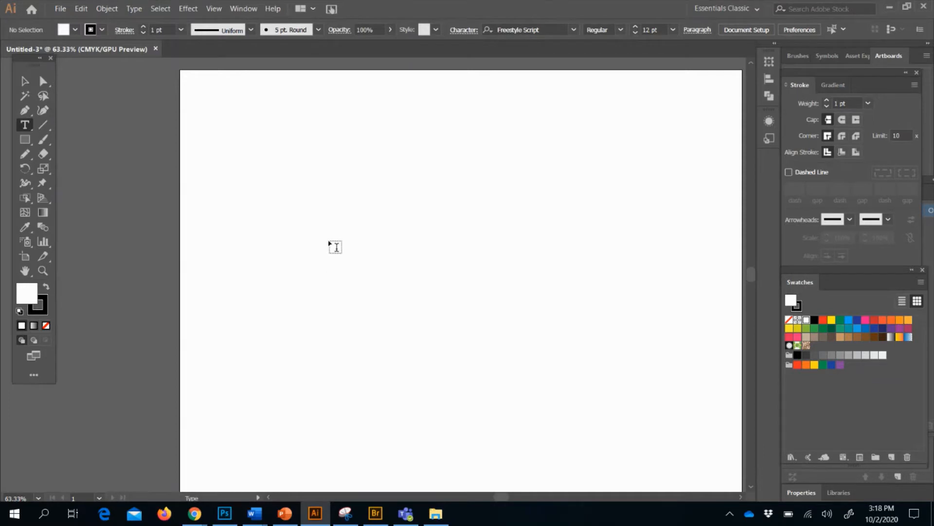
# Add a text object with the single letter M on the artboard, replacing the placeholder text.
pyautogui.click(331, 243)
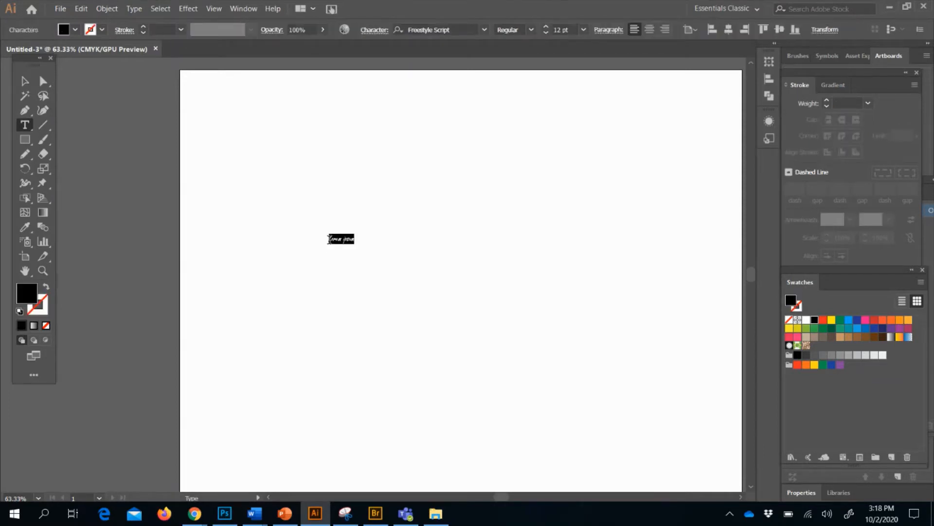
pyautogui.press('BackSpace')
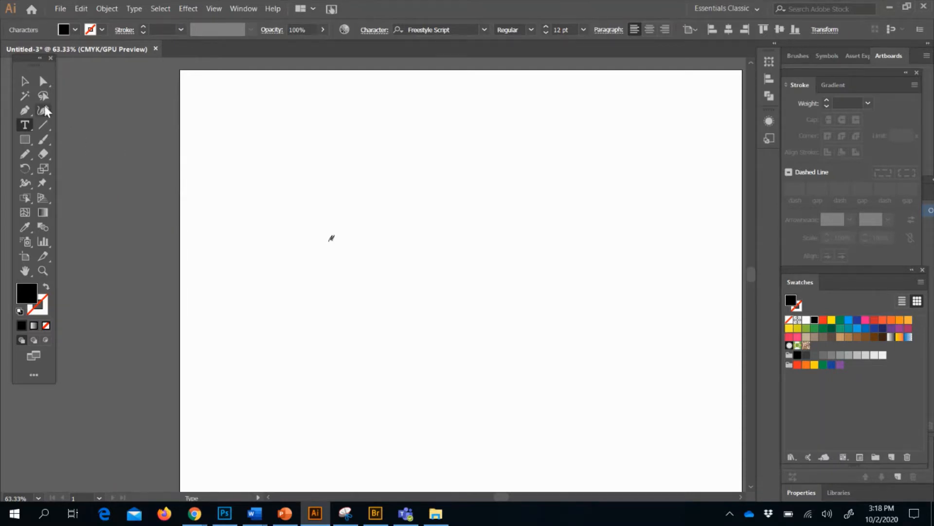
pyautogui.click(25, 81)
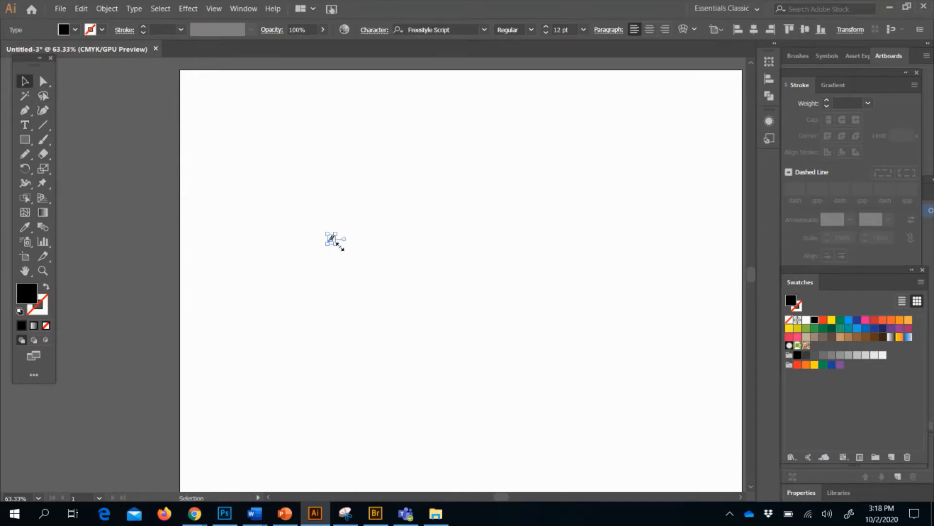
# Enlarge the letter M to a font size of about 99 pt.
pyautogui.moveTo(336, 244); pyautogui.dragTo(512, 339)
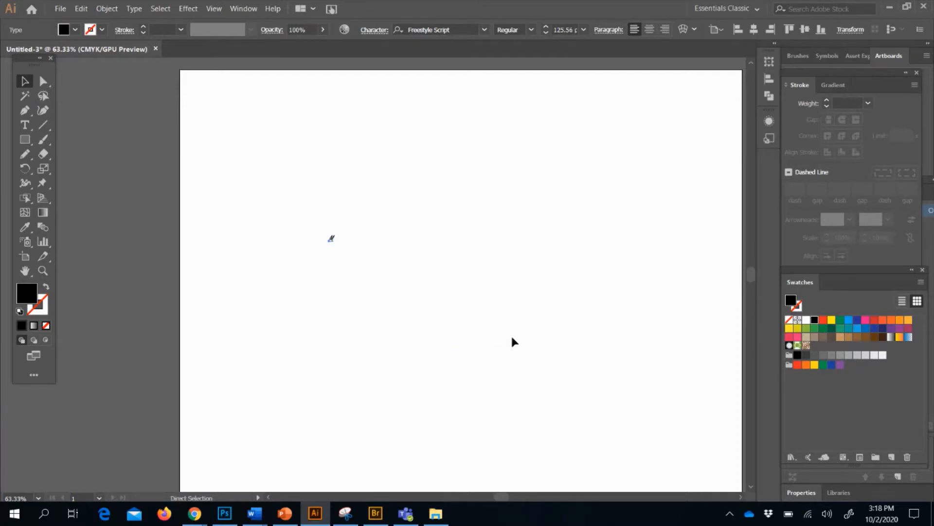
pyautogui.hotkey('ctrl', 'z')
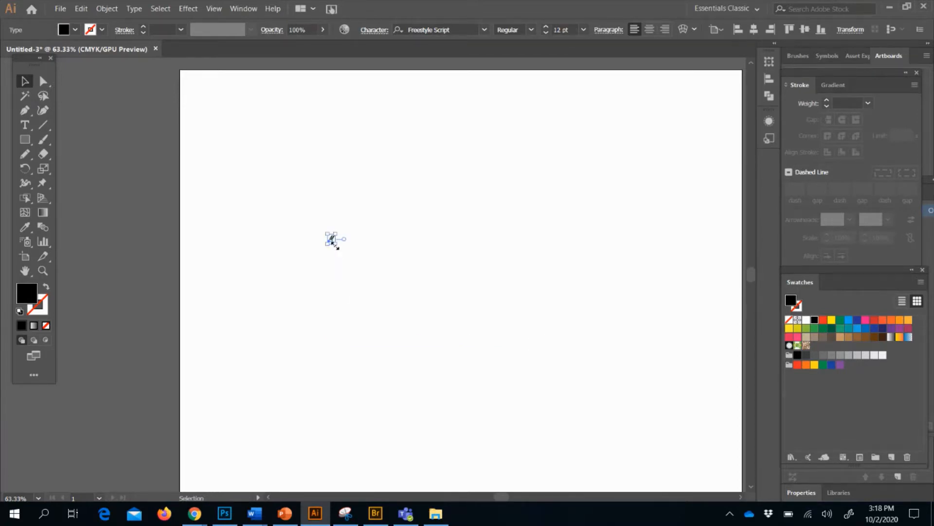
pyautogui.click(546, 29)
pyautogui.click(546, 29)
pyautogui.click(546, 30)
pyautogui.click(546, 29)
pyautogui.click(545, 28)
pyautogui.click(546, 28)
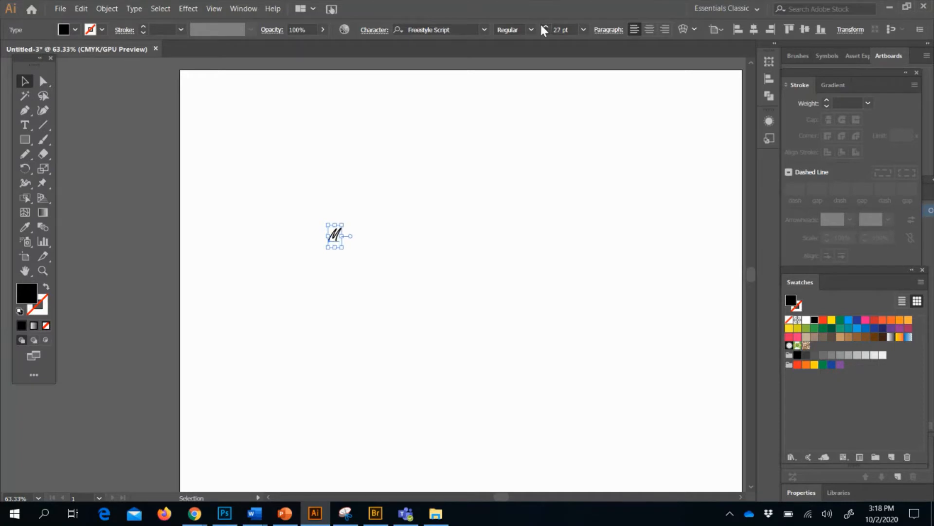
pyautogui.click(545, 28)
pyautogui.click(546, 28)
pyautogui.click(546, 28)
pyautogui.click(546, 28)
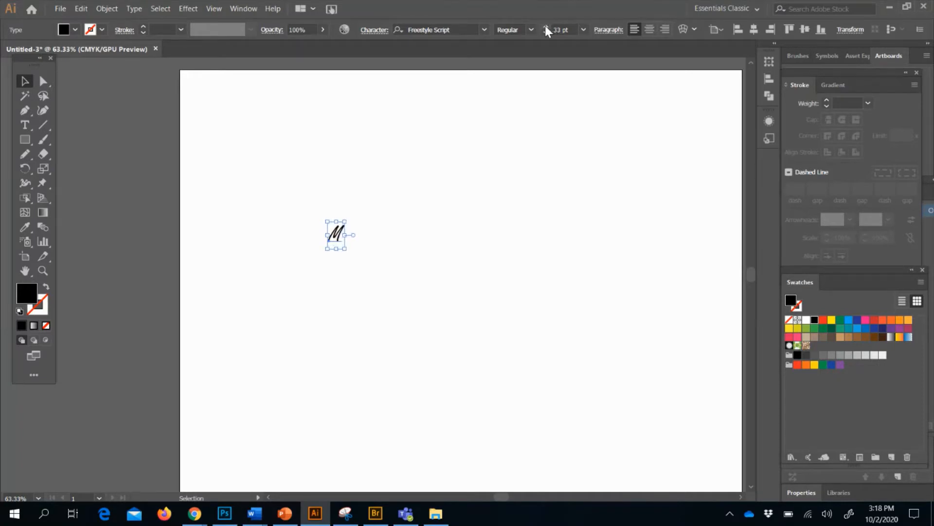
pyautogui.click(546, 27)
pyautogui.click(546, 28)
pyautogui.click(546, 28)
pyautogui.click(546, 28)
pyautogui.click(546, 30)
pyautogui.click(546, 29)
pyautogui.click(546, 29)
pyautogui.click(546, 29)
pyautogui.click(546, 29)
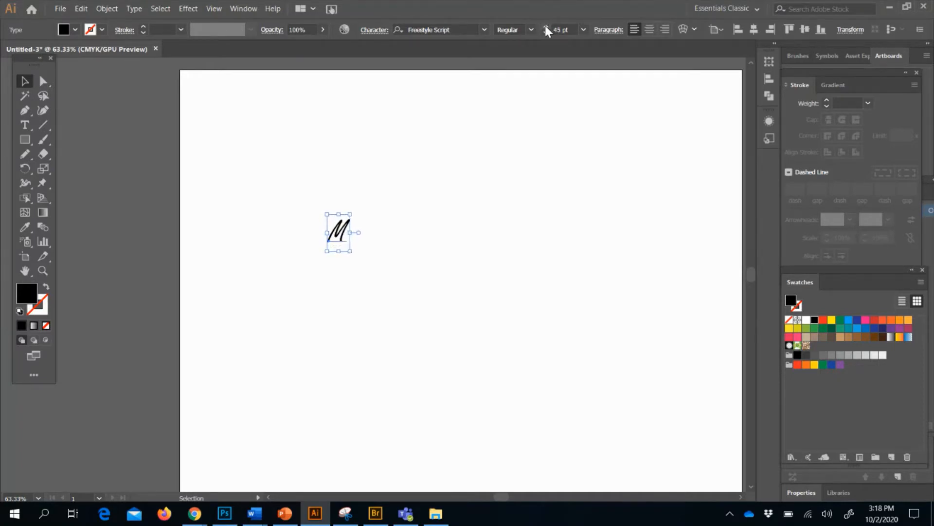
pyautogui.click(546, 30)
pyautogui.click(546, 29)
pyautogui.moveTo(350, 251); pyautogui.dragTo(413, 294)
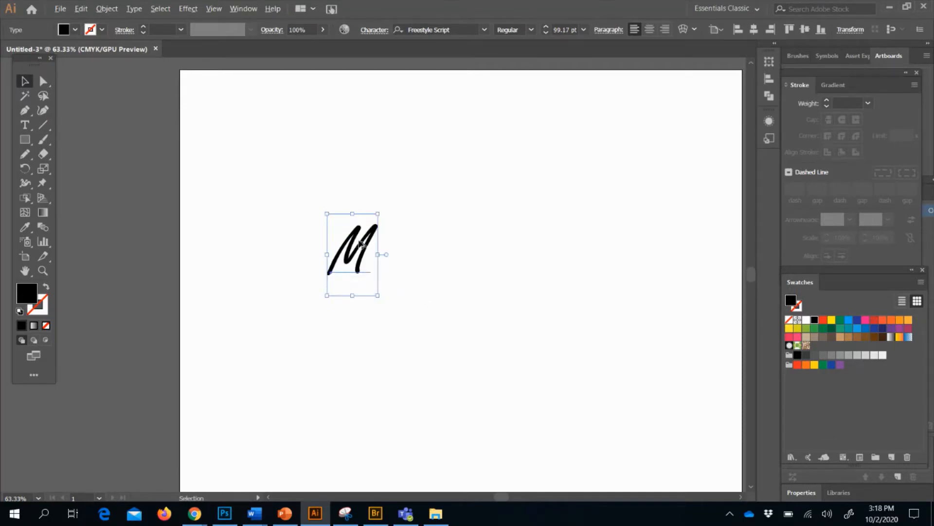
# Duplicate the M twice to form a row of three letters and change the last copy to C.
pyautogui.moveTo(360, 243); pyautogui.dragTo(493, 242)
pyautogui.doubleClick(493, 242)
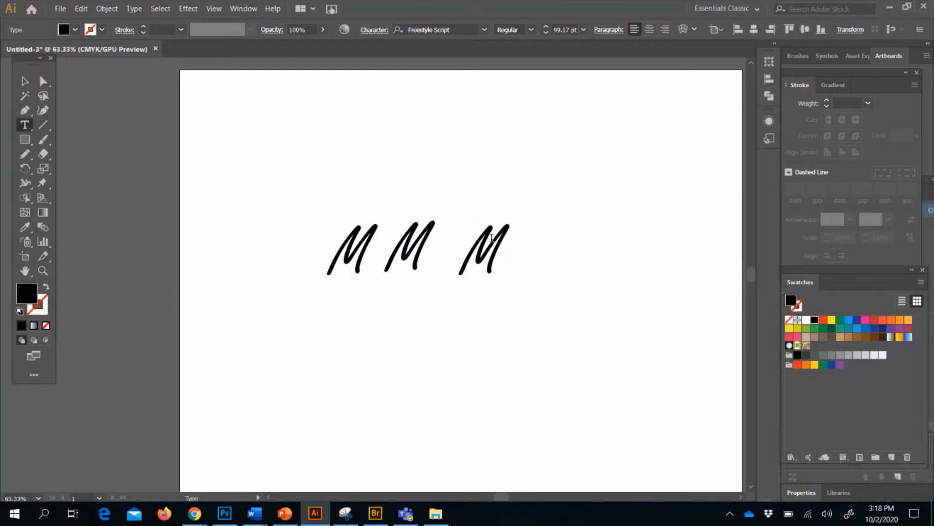
pyautogui.doubleClick(492, 237)
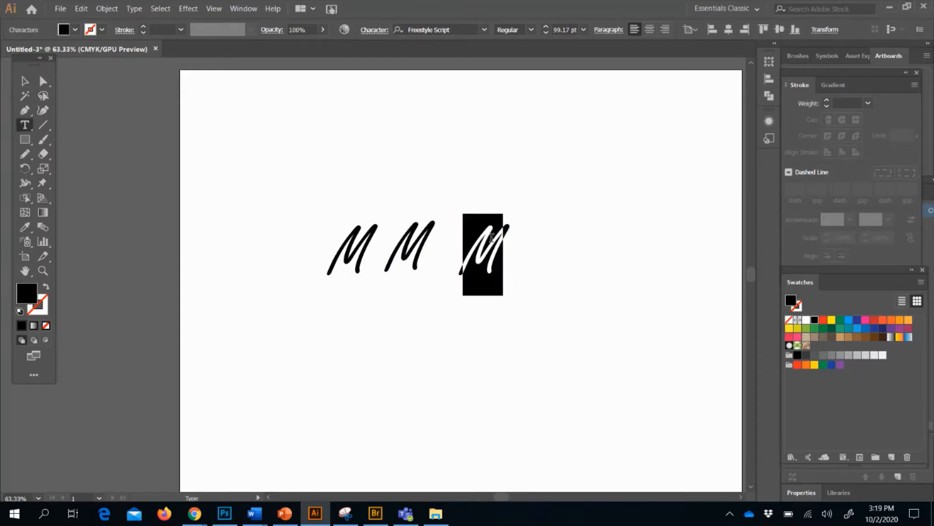
pyautogui.write('C')
pyautogui.click(25, 81)
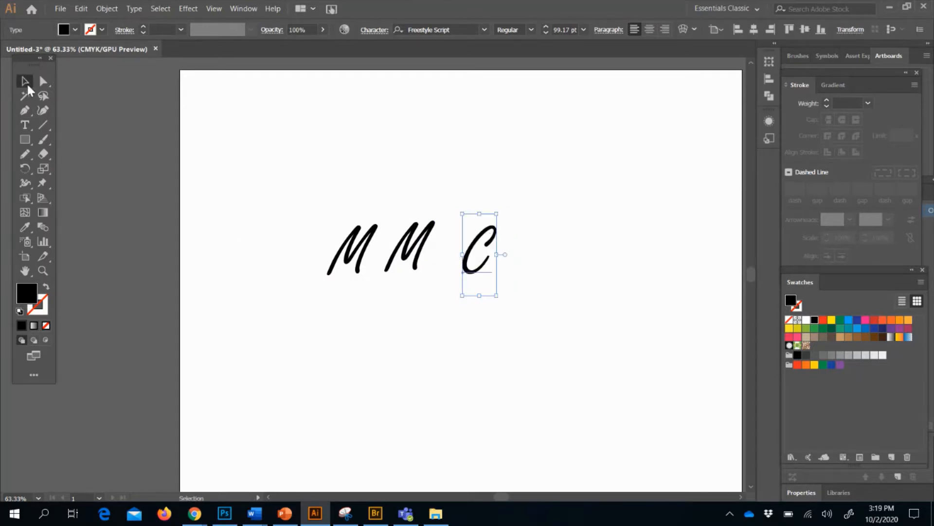
# Arrange the two Ms and the C into an overlapping diagonal MMC monogram near the artboard's upper middle.
pyautogui.moveTo(485, 239); pyautogui.dragTo(474, 171)
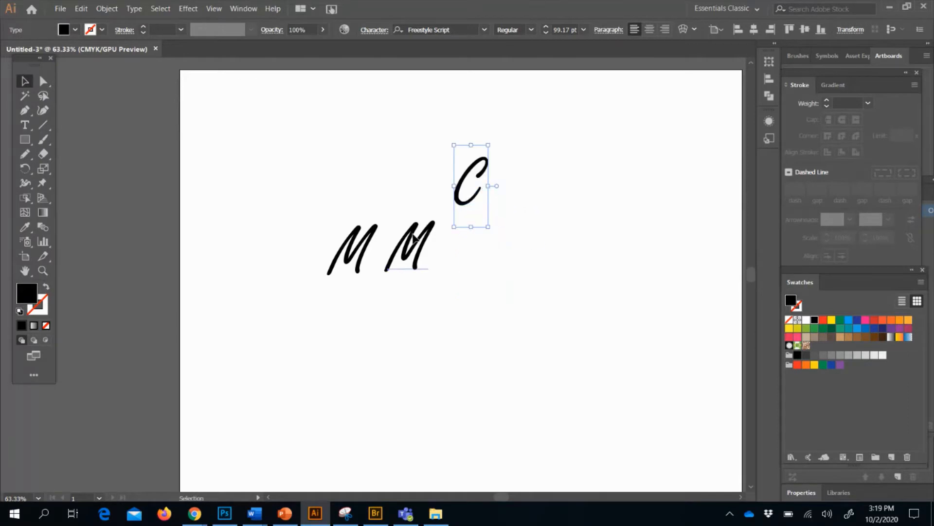
pyautogui.moveTo(418, 238); pyautogui.dragTo(455, 252)
pyautogui.moveTo(364, 238); pyautogui.dragTo(471, 148)
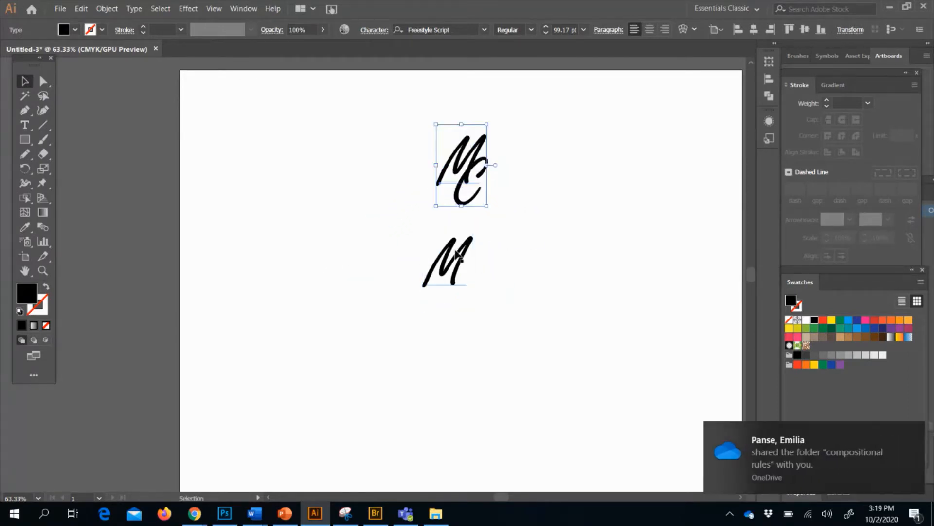
pyautogui.moveTo(450, 244); pyautogui.dragTo(448, 141)
pyautogui.click(596, 174)
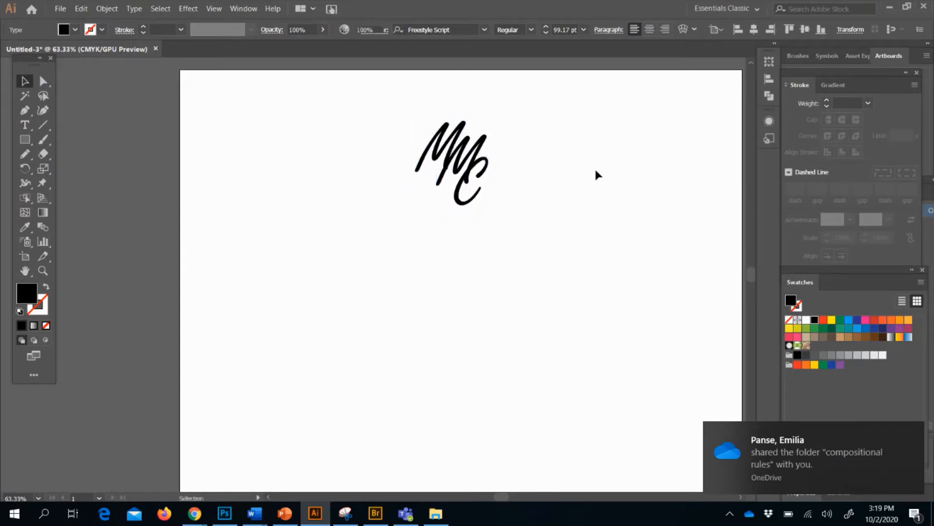
pyautogui.click(913, 432)
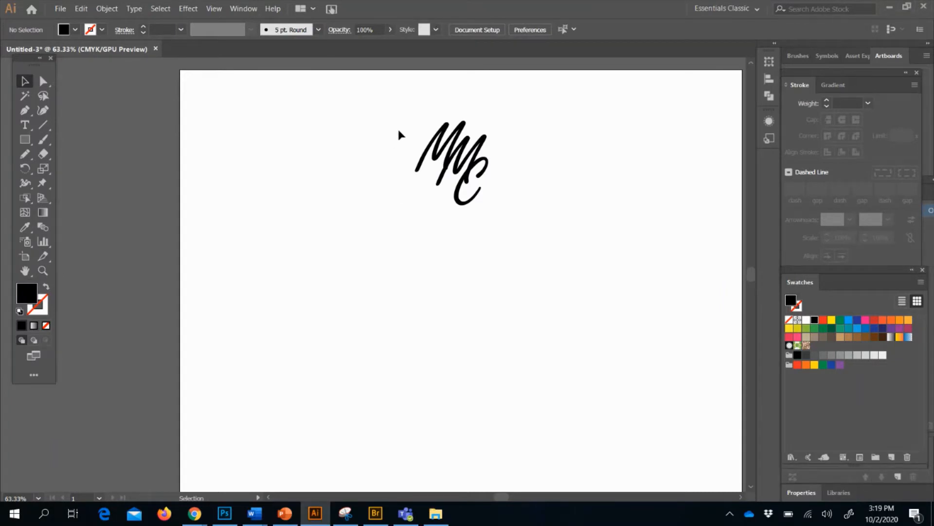
# Duplicate the whole MMC monogram to the empty area at its lower left.
pyautogui.moveTo(400, 133); pyautogui.dragTo(518, 241)
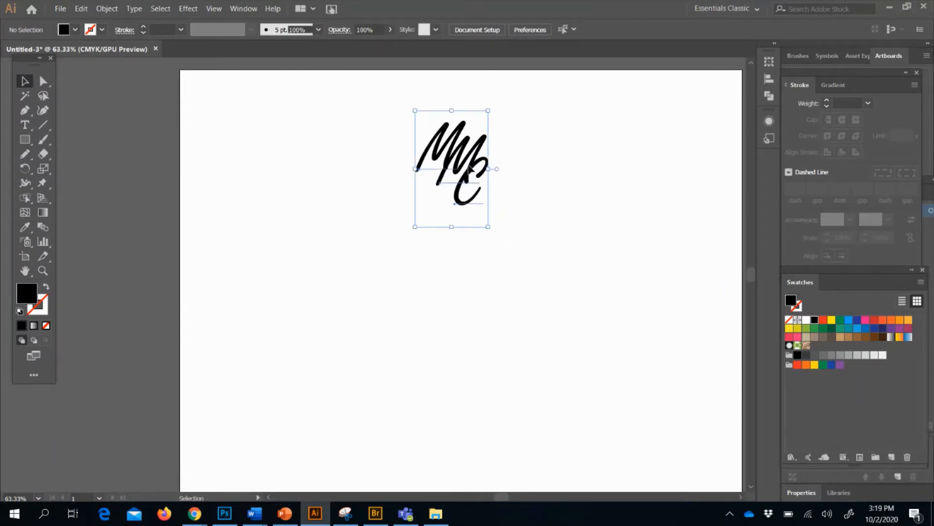
pyautogui.moveTo(468, 166); pyautogui.dragTo(293, 277)
pyautogui.click(405, 273)
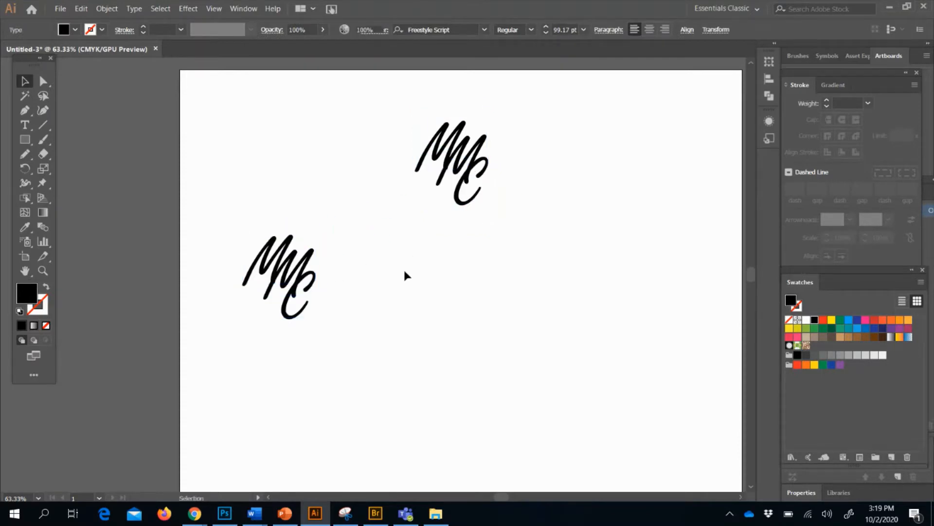
# Enlarge the copied monogram's C, overlap one M on its upper left, and set the other M apart near the artboard's upper-left corner.
pyautogui.click(315, 291)
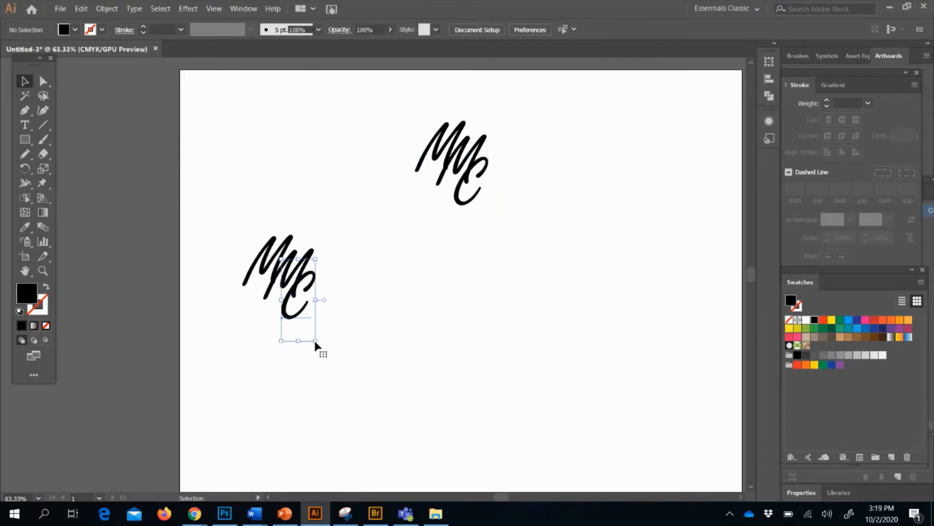
pyautogui.moveTo(316, 342); pyautogui.dragTo(400, 422)
pyautogui.moveTo(344, 315); pyautogui.dragTo(412, 291)
pyautogui.moveTo(304, 263); pyautogui.dragTo(373, 264)
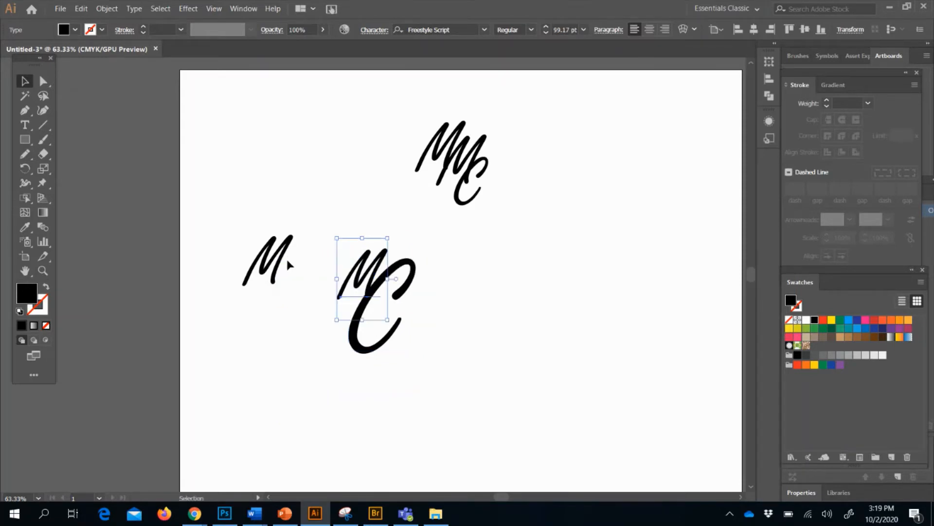
pyautogui.moveTo(280, 257); pyautogui.dragTo(238, 168)
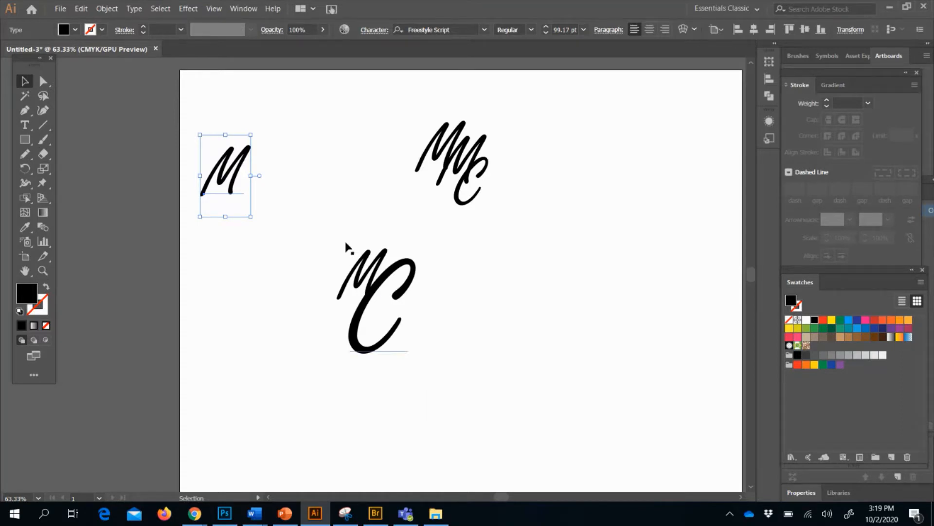
# Group the large C with the small M that overlaps it.
pyautogui.click(411, 352)
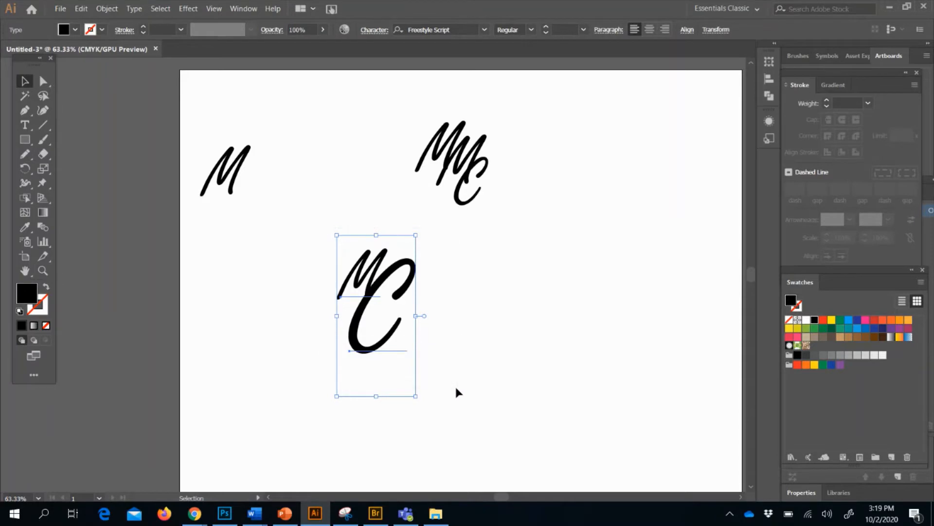
pyautogui.click(116, 10)
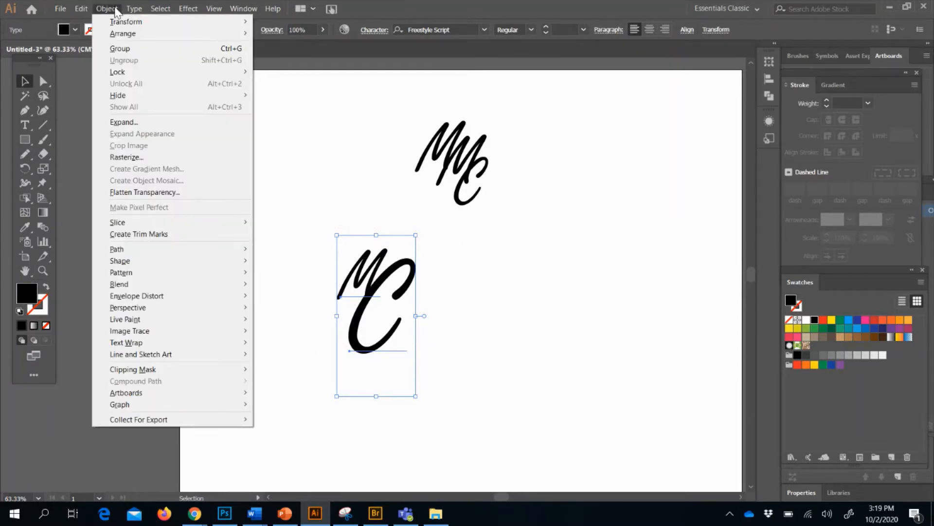
pyautogui.click(136, 50)
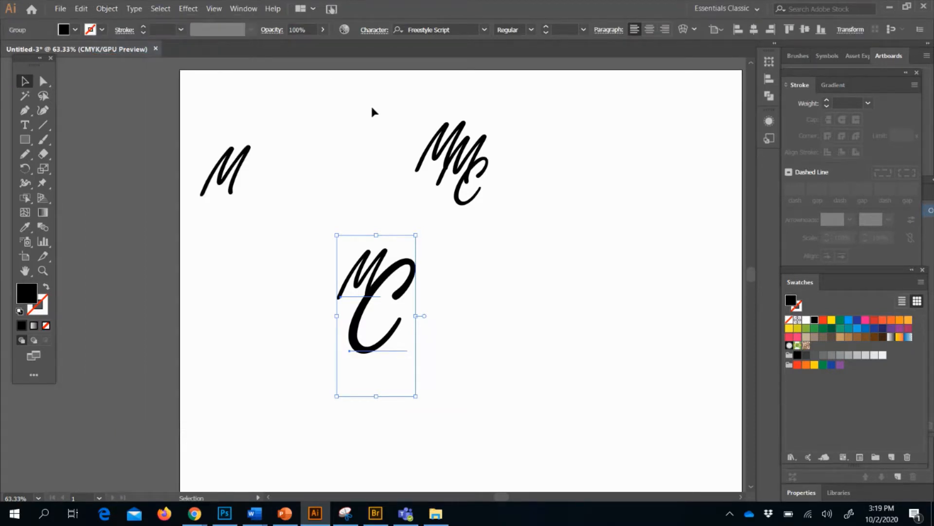
# Group the three letters of the upper MMC monogram and select the grouped MC design.
pyautogui.moveTo(373, 112); pyautogui.dragTo(532, 194)
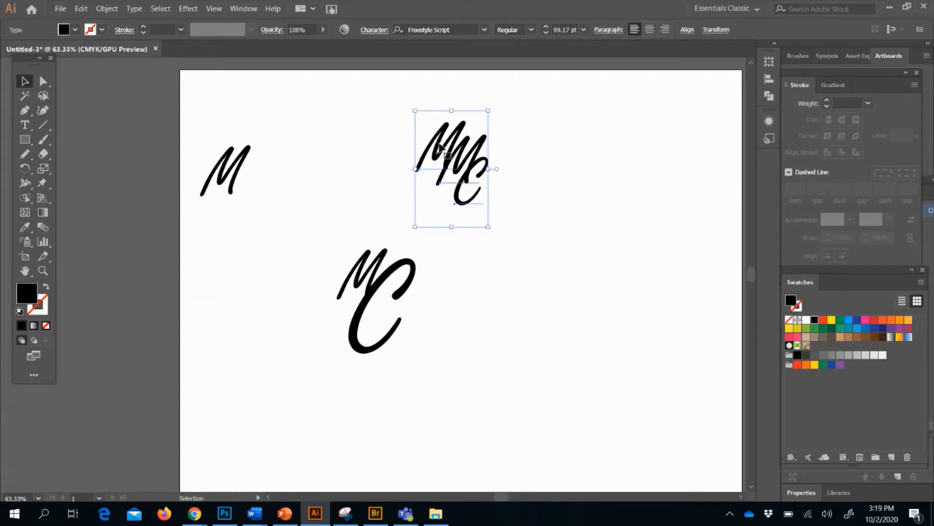
pyautogui.hotkey('ctrl', 'g')
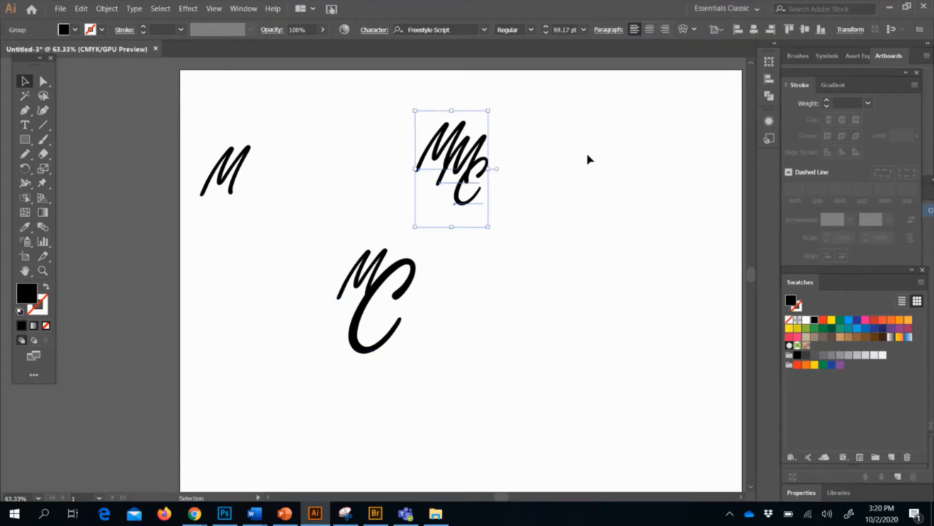
pyautogui.rightClick(400, 289)
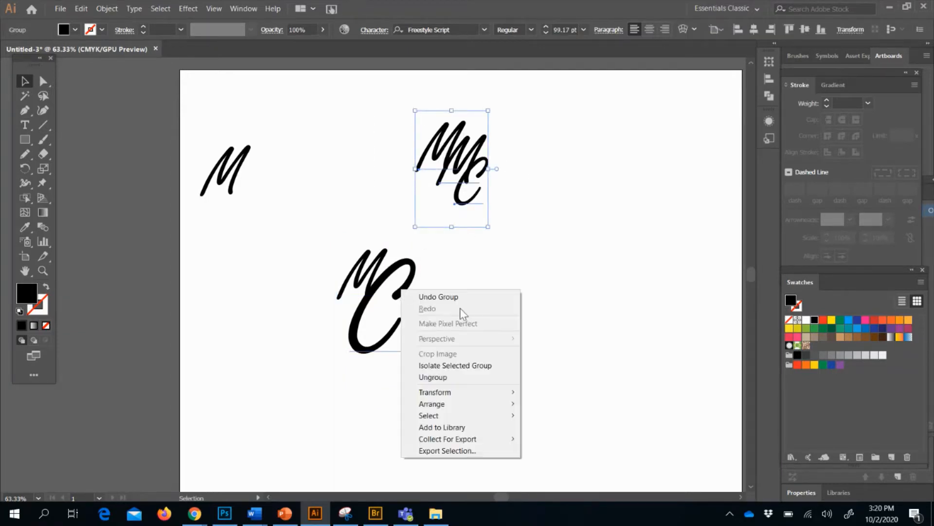
pyautogui.click(265, 224)
pyautogui.click(372, 287)
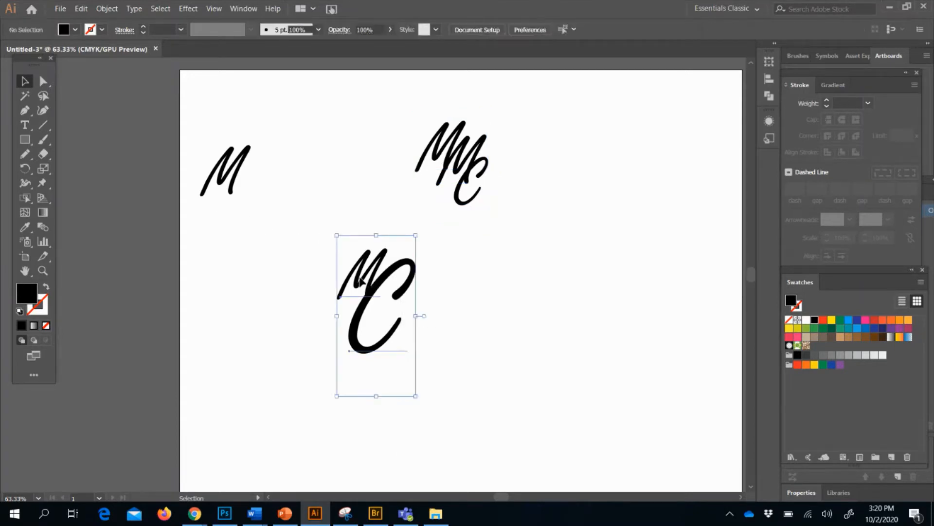
# Move the grouped MC design right, beneath the MMC monogram, and shift the MMC group slightly to the left.
pyautogui.moveTo(393, 274); pyautogui.dragTo(464, 288)
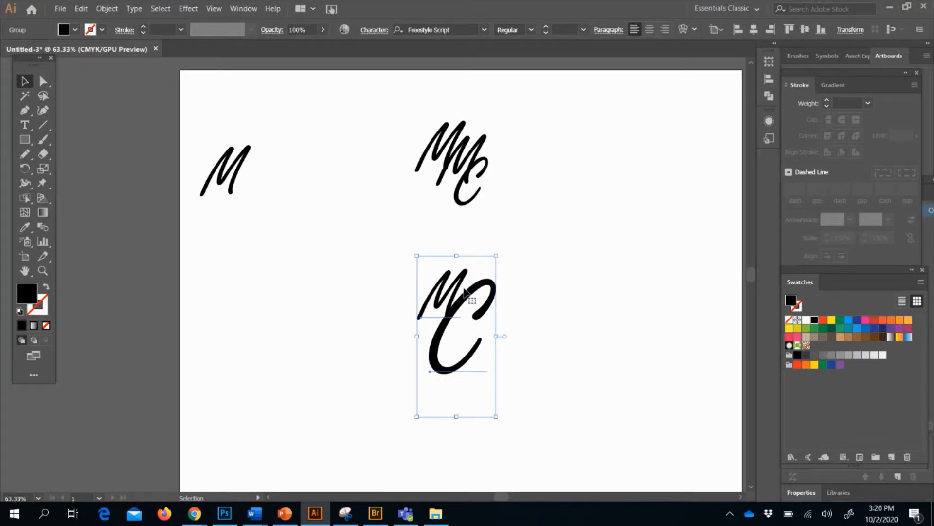
pyautogui.rightClick(466, 292)
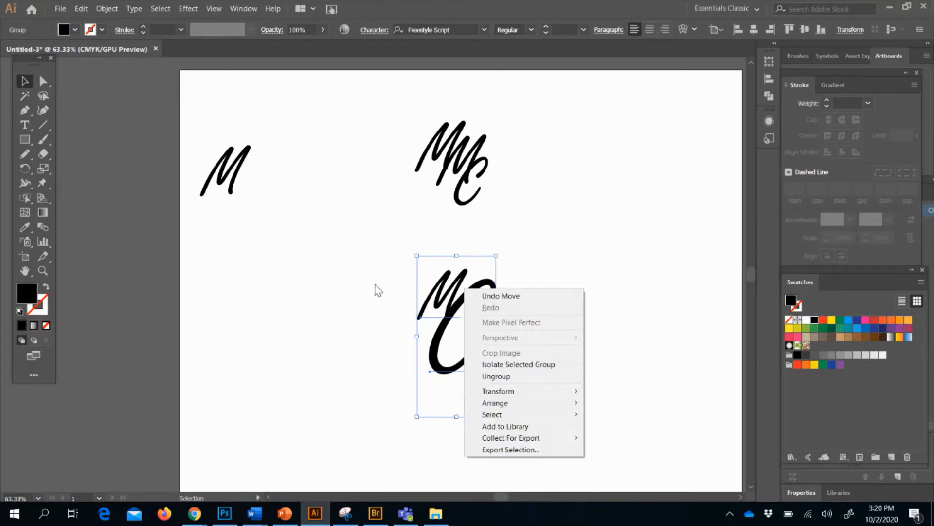
pyautogui.click(496, 376)
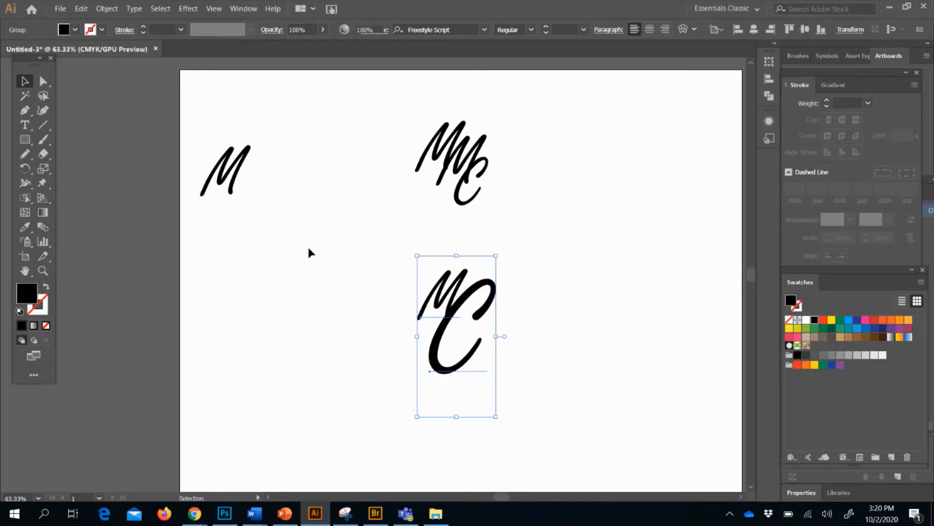
pyautogui.click(444, 151)
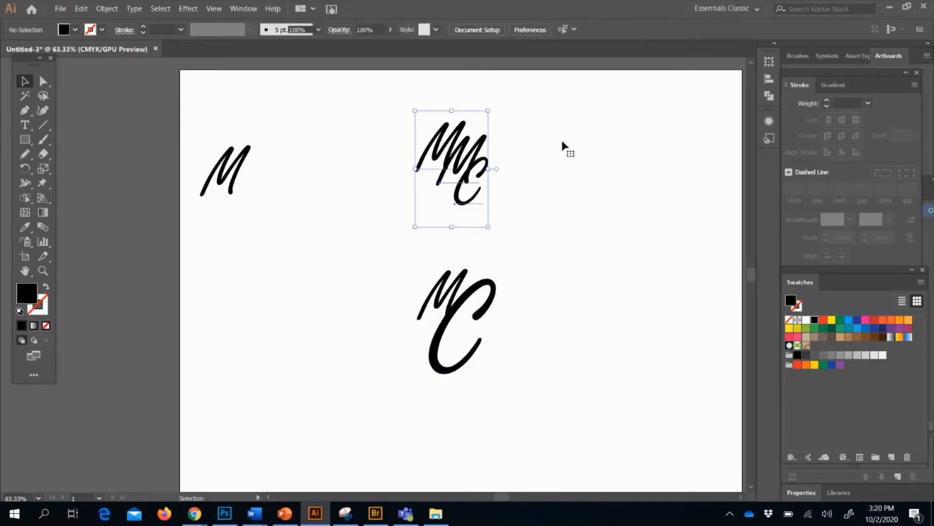
pyautogui.moveTo(455, 146); pyautogui.dragTo(406, 151)
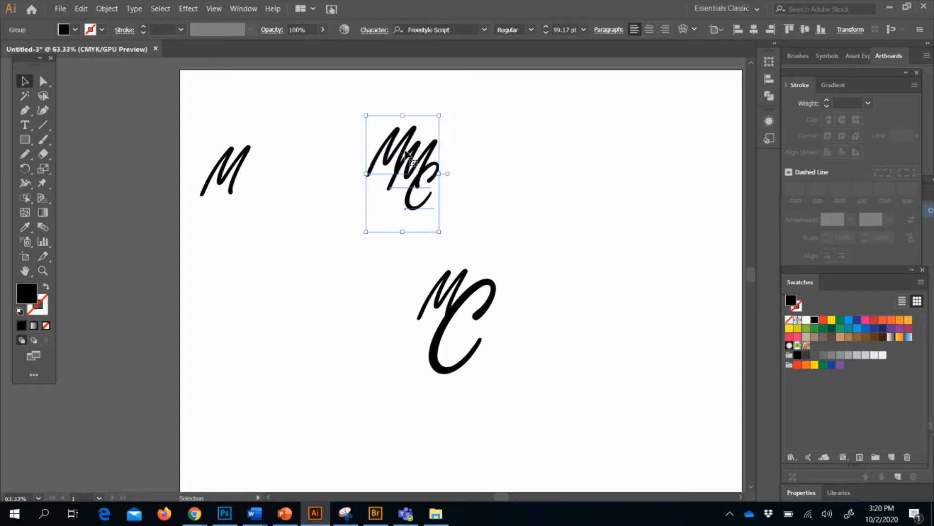
# Duplicate the grouped MC design and place the copy in the empty area to the left of the original.
pyautogui.click(238, 179)
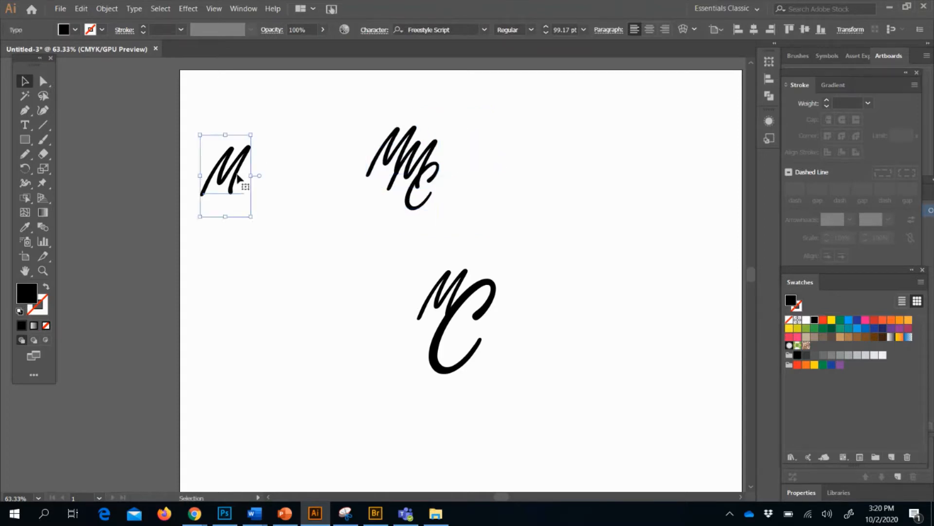
pyautogui.click(439, 288)
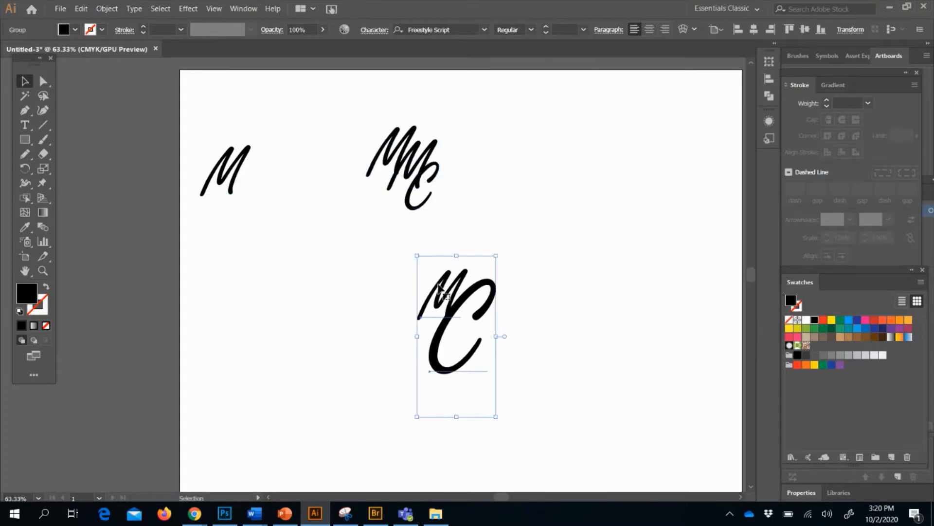
pyautogui.hotkey('ctrl', 'c')
pyautogui.hotkey('ctrl', 'v')
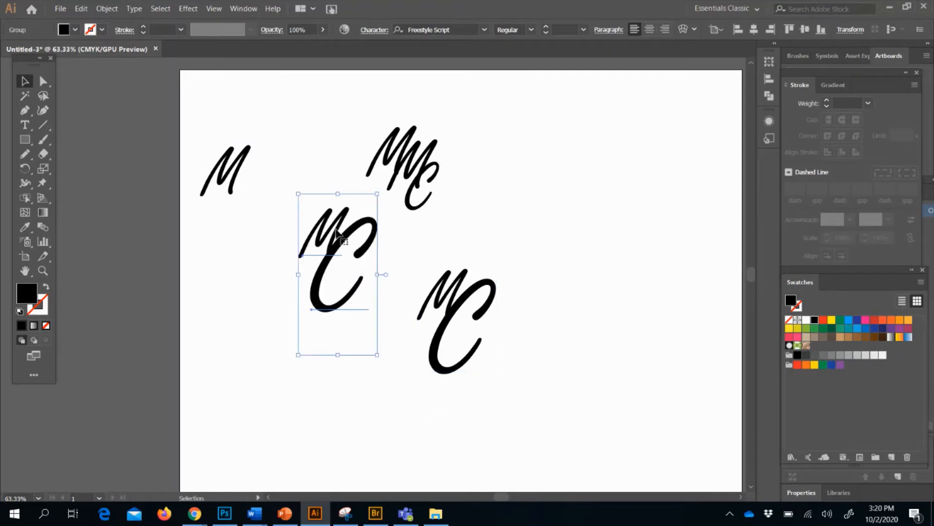
pyautogui.moveTo(336, 228); pyautogui.dragTo(295, 287)
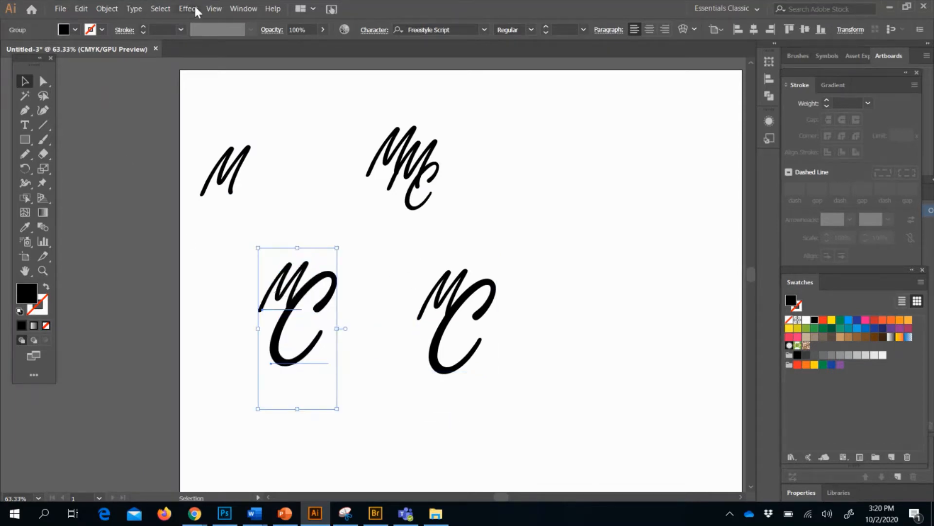
# Change the font of the copied MC design to Edwardian Script ITC.
pyautogui.click(133, 8)
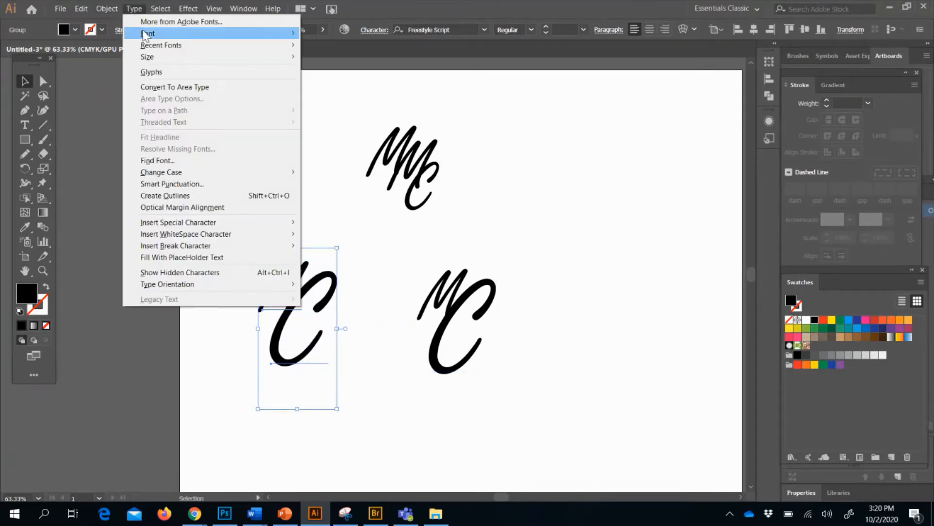
pyautogui.moveTo(147, 35)
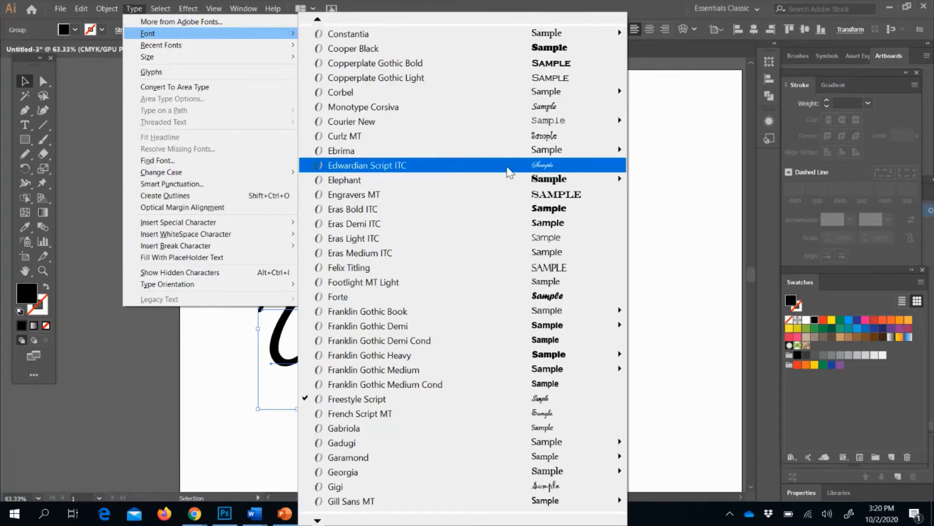
pyautogui.click(506, 167)
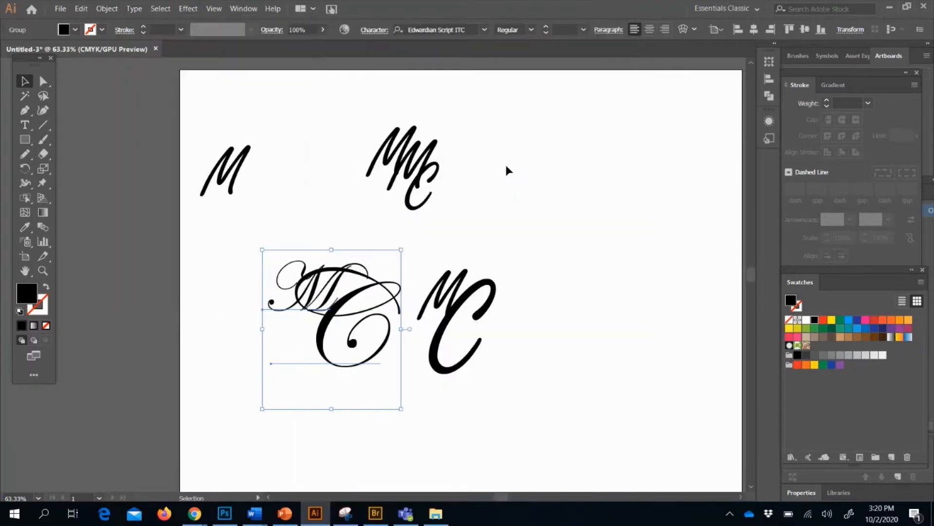
# Ungroup the Edwardian Script letters and move the large C clear of the M, below it.
pyautogui.rightClick(309, 273)
pyautogui.click(350, 358)
pyautogui.click(298, 235)
pyautogui.moveTo(299, 279); pyautogui.dragTo(280, 291)
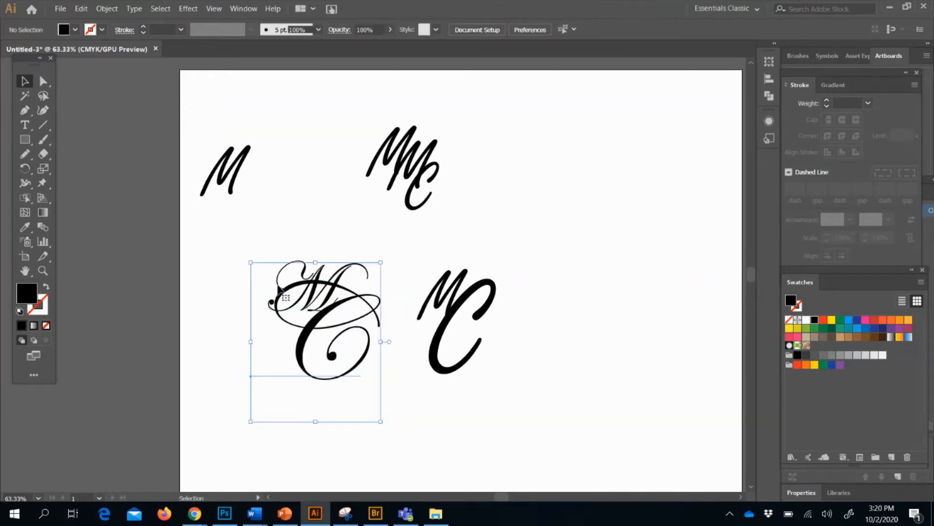
pyautogui.moveTo(312, 331); pyautogui.dragTo(292, 406)
# Replace the Edwardian Script M with a lowercase m and place it inside the upper-left loop of the C.
pyautogui.click(334, 290)
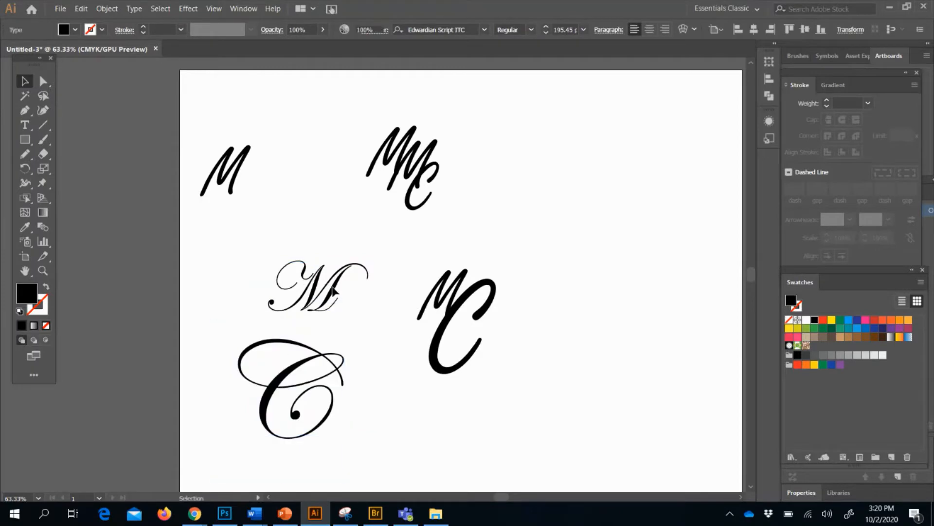
pyautogui.click(329, 288)
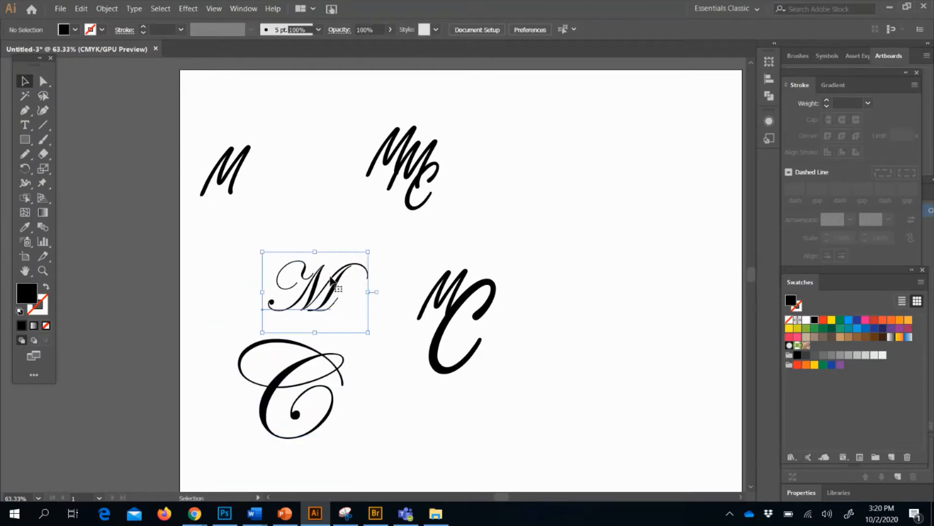
pyautogui.doubleClick(329, 287)
pyautogui.write('m')
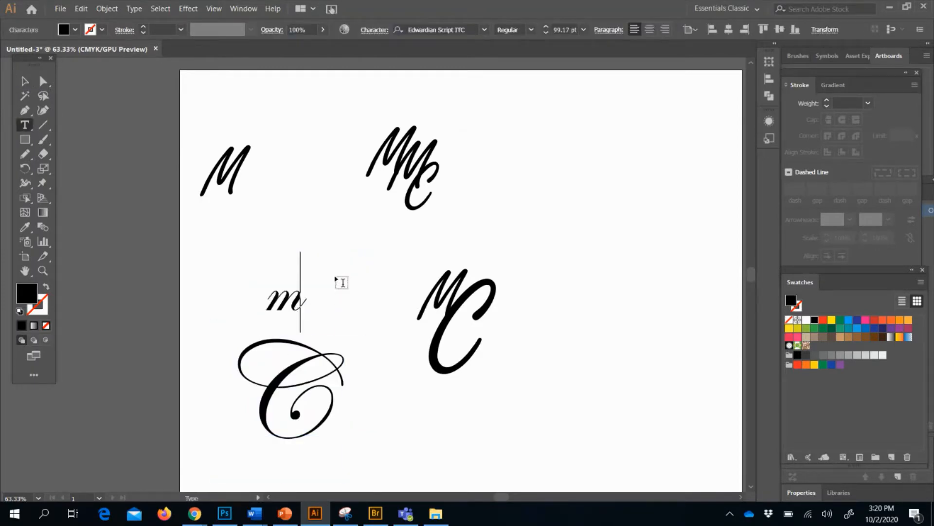
pyautogui.press('Escape')
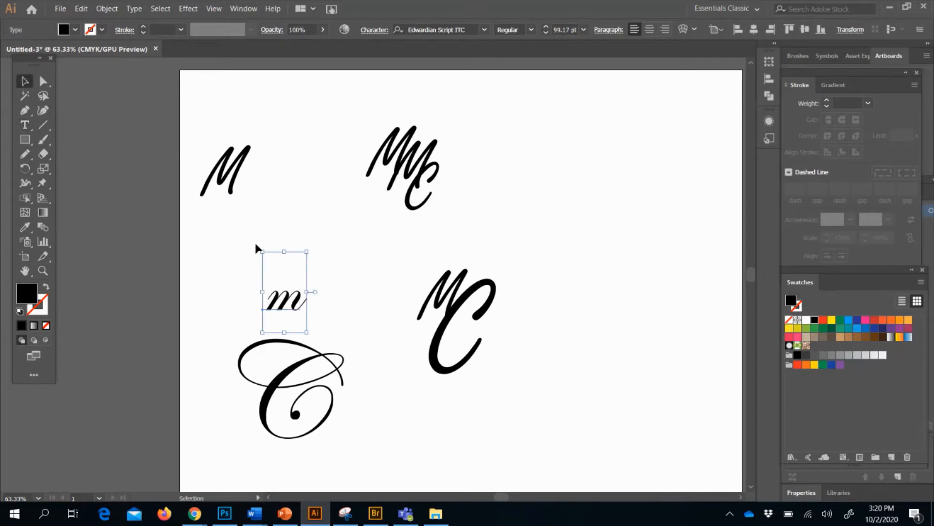
pyautogui.moveTo(280, 288); pyautogui.dragTo(254, 364)
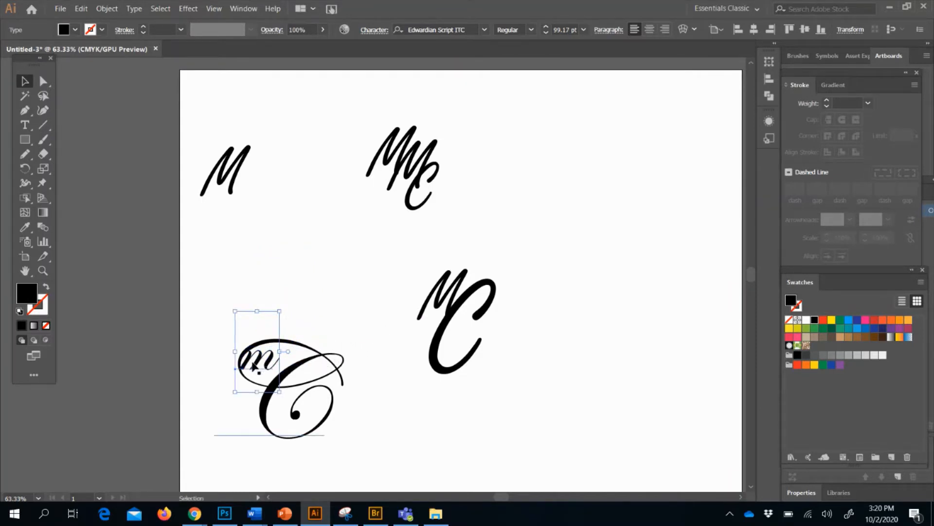
pyautogui.click(203, 321)
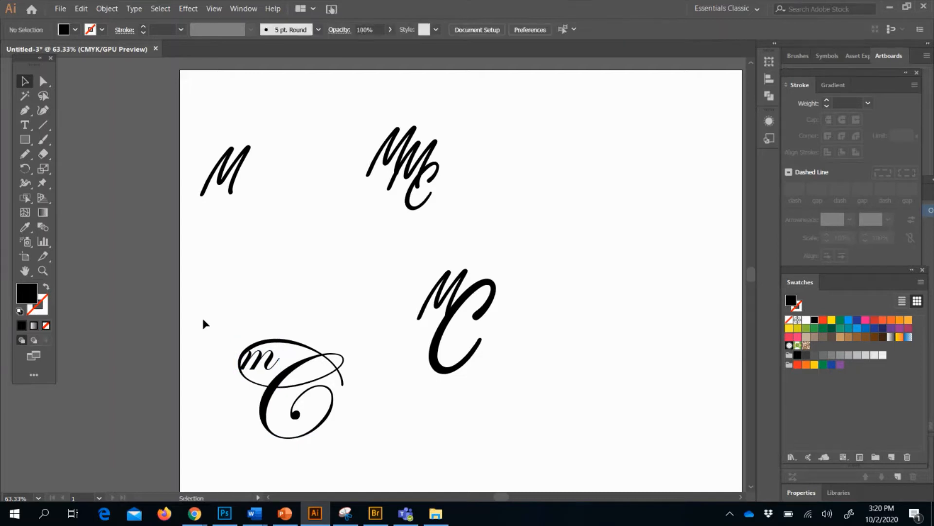
# Send the Edwardian Script C to the back, behind the lowercase m.
pyautogui.click(266, 369)
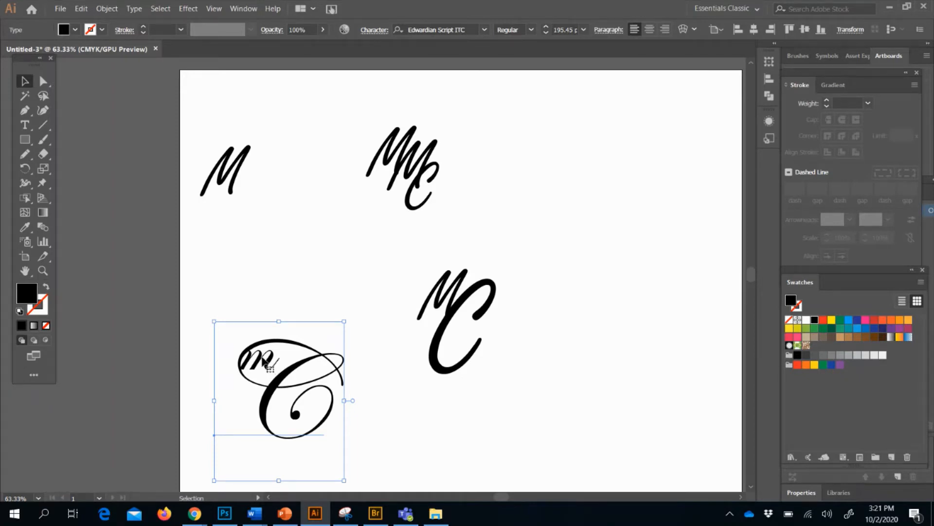
pyautogui.rightClick(262, 355)
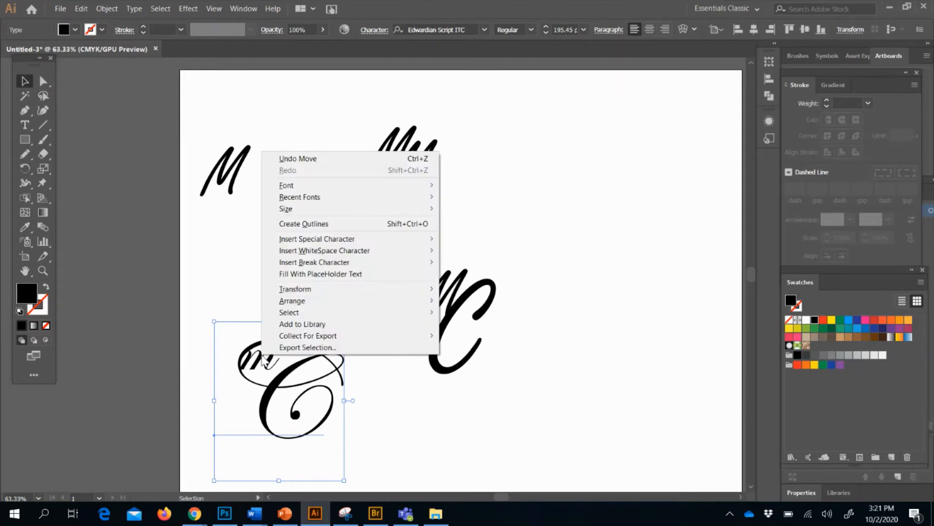
pyautogui.moveTo(316, 301)
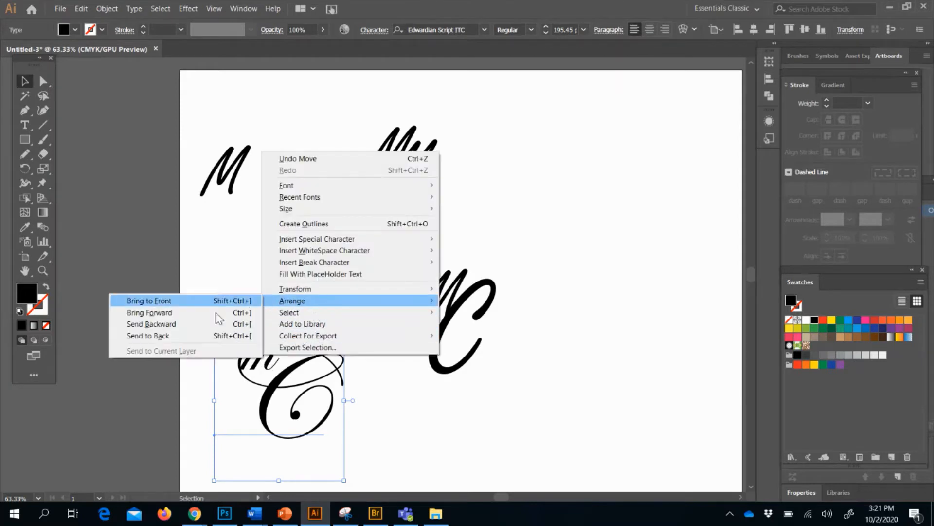
pyautogui.click(187, 335)
# Enlarge the lowercase m to about 118 pt and move it up and right within the C's upper loop.
pyautogui.click(263, 363)
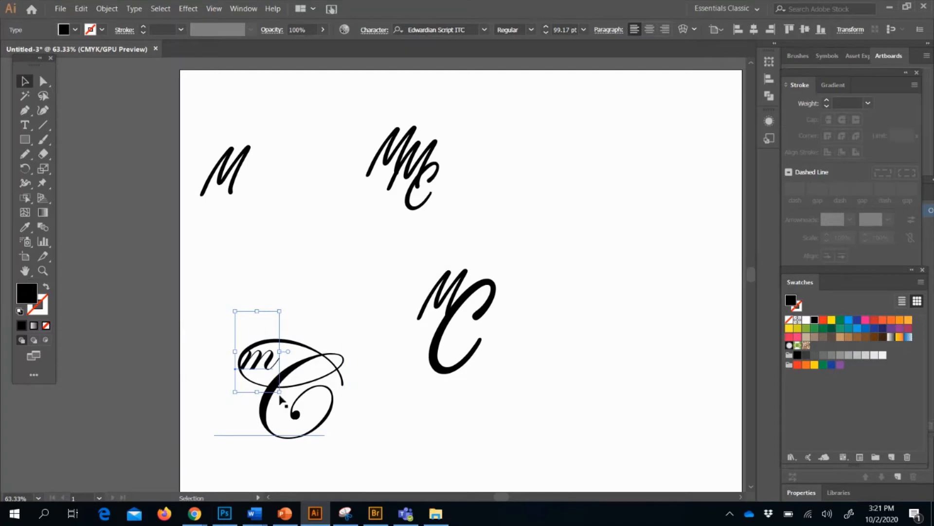
pyautogui.moveTo(279, 393); pyautogui.dragTo(298, 406)
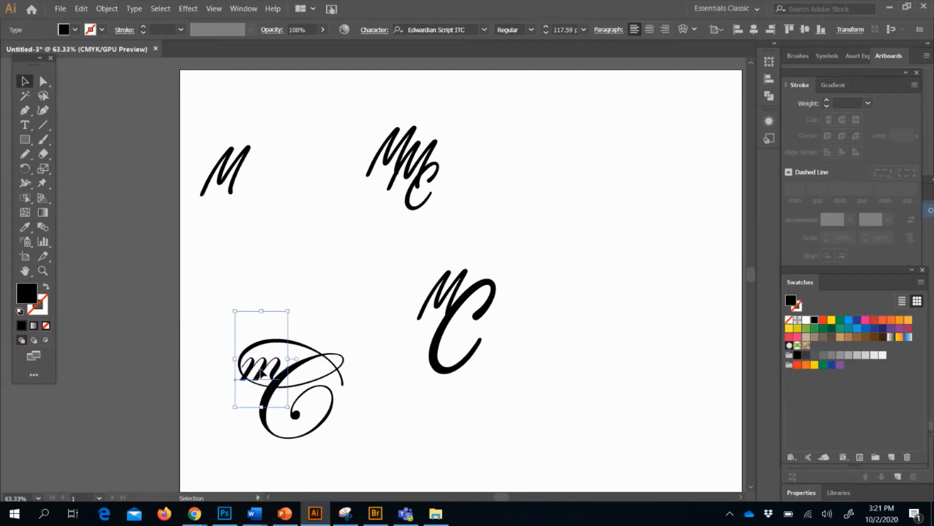
pyautogui.moveTo(264, 368); pyautogui.dragTo(282, 356)
pyautogui.click(305, 265)
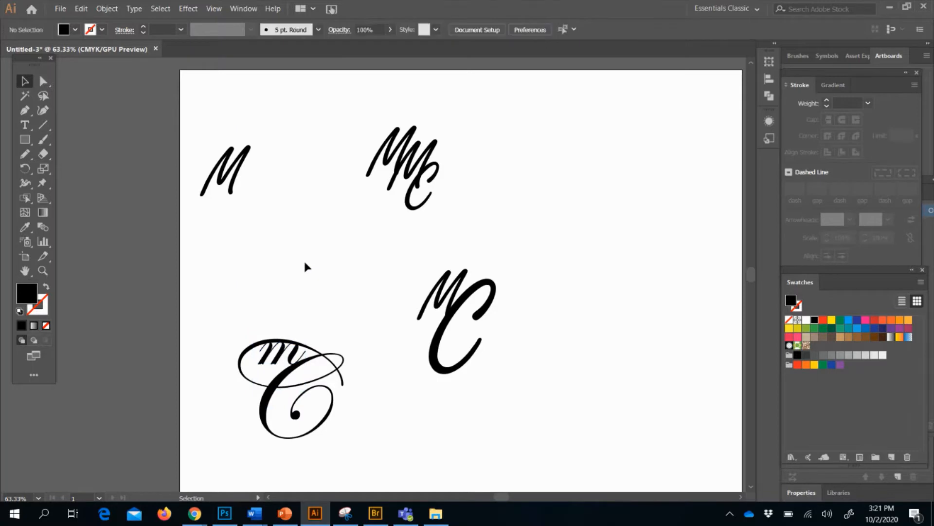
# Move the Edwardian Script m and C together off the artboard's left side.
pyautogui.moveTo(218, 290); pyautogui.dragTo(319, 406)
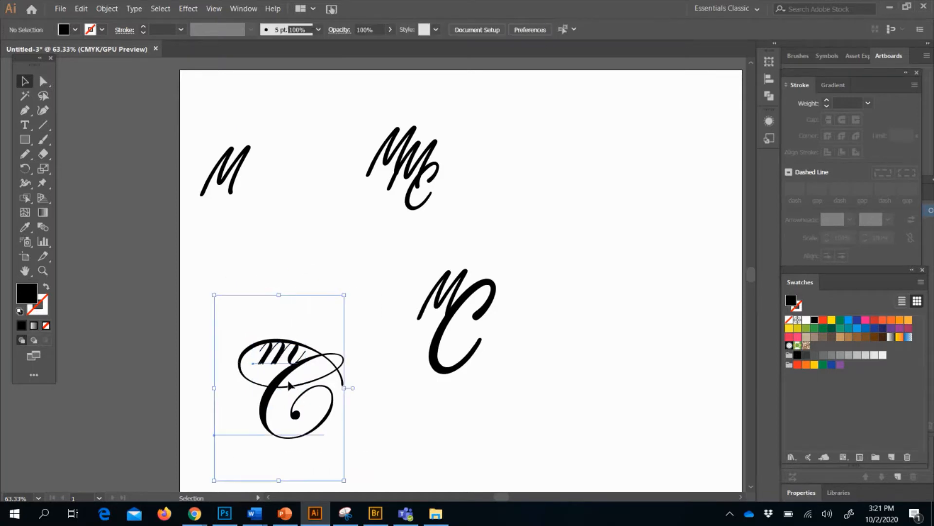
pyautogui.moveTo(269, 391); pyautogui.dragTo(91, 327)
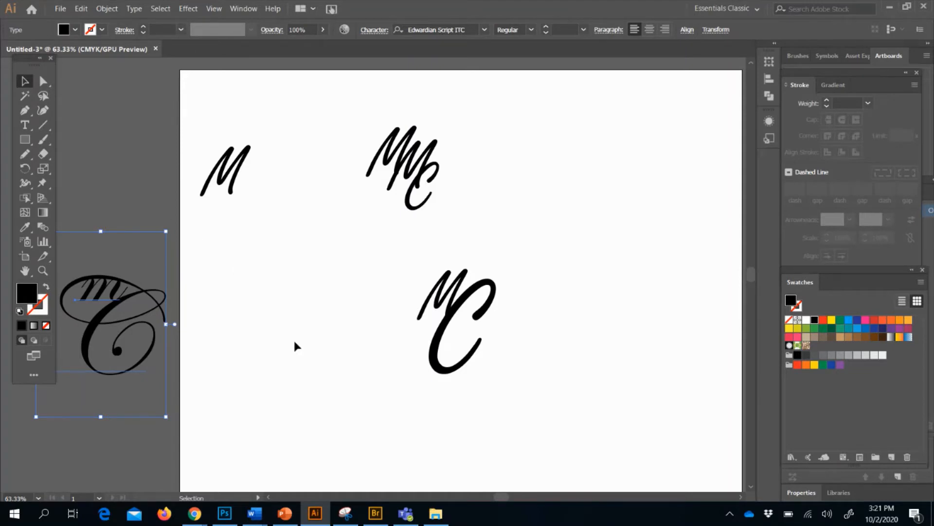
# Add a 46 pt Edwardian Script M as point text to the right of the MMC monogram.
pyautogui.click(24, 125)
pyautogui.click(501, 172)
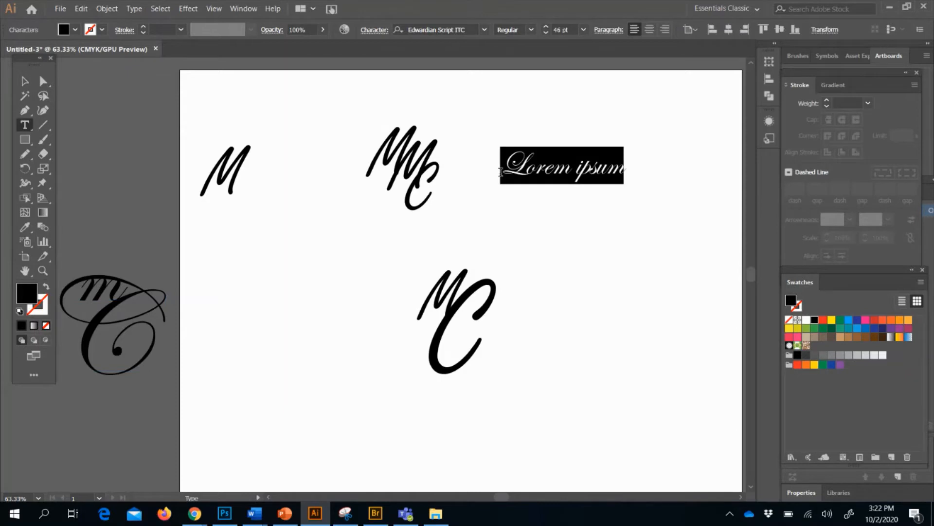
pyautogui.write('M')
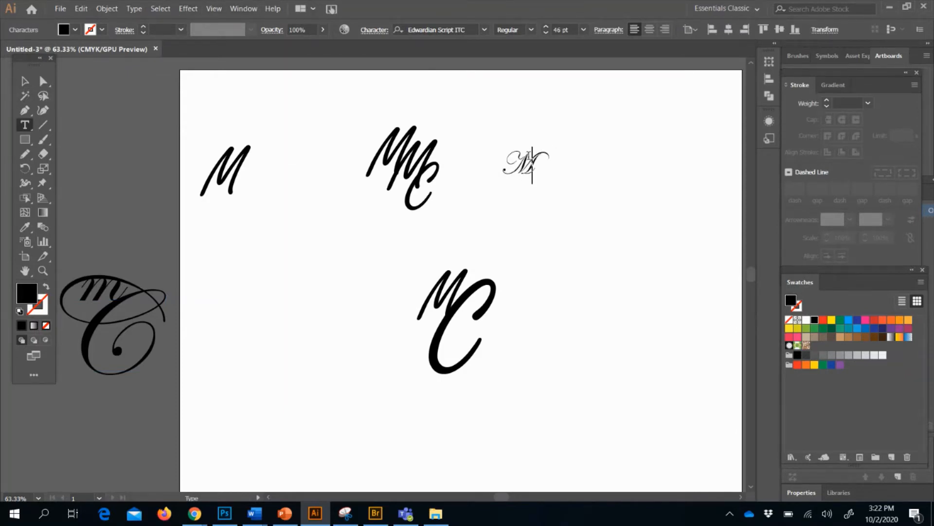
pyautogui.click(25, 81)
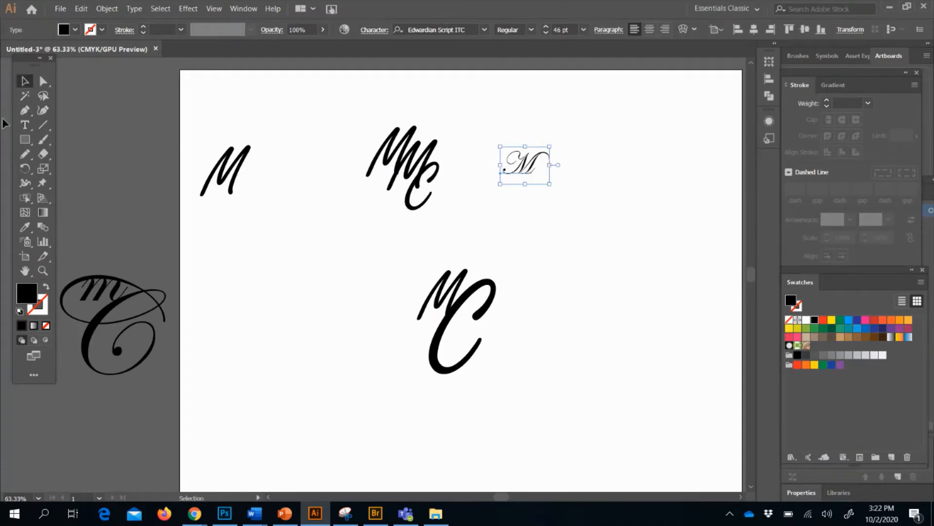
# Add a second 46 pt M in its own text frame below the first and shrink the frame around the letter.
pyautogui.click(25, 125)
pyautogui.moveTo(509, 214); pyautogui.dragTo(667, 385)
pyautogui.write('M')
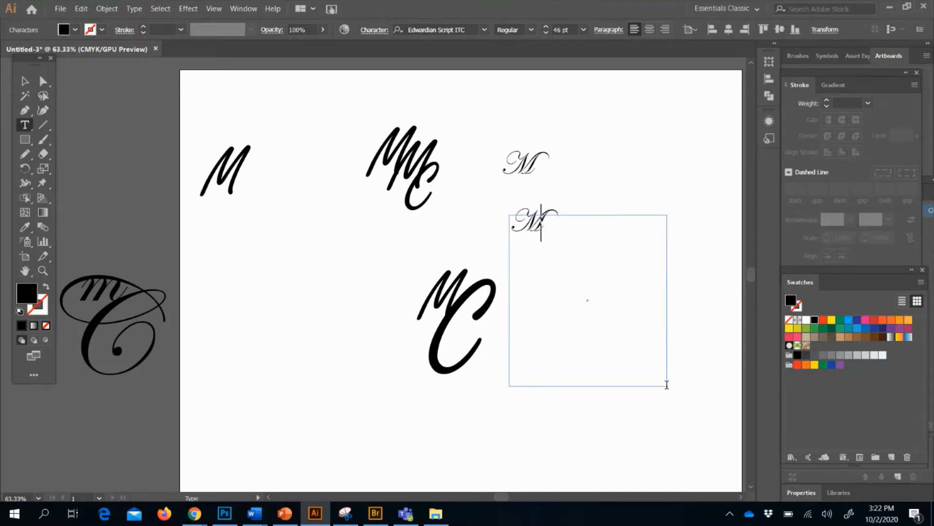
pyautogui.click(25, 81)
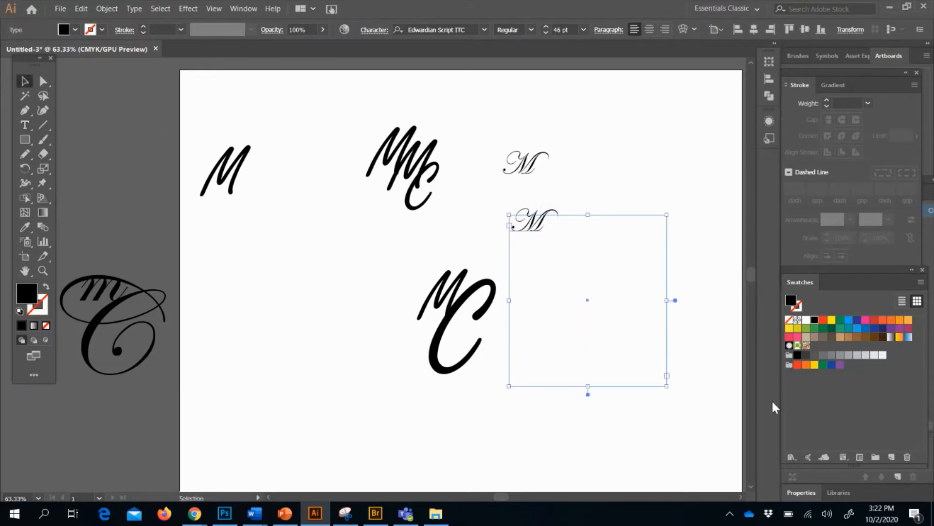
pyautogui.moveTo(666, 386); pyautogui.dragTo(524, 257)
# Enlarge the upper Edwardian Script M to about 90 pt.
pyautogui.click(476, 132)
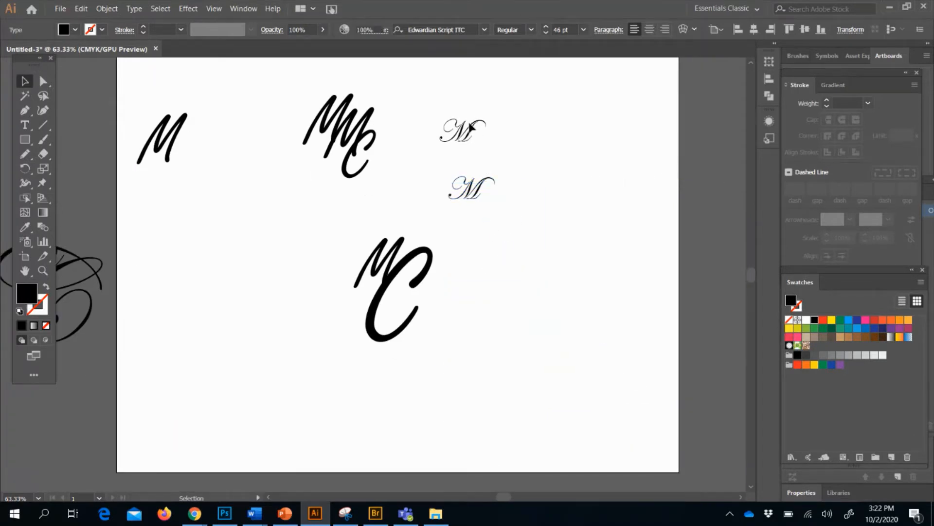
pyautogui.rightClick(463, 129)
pyautogui.click(447, 123)
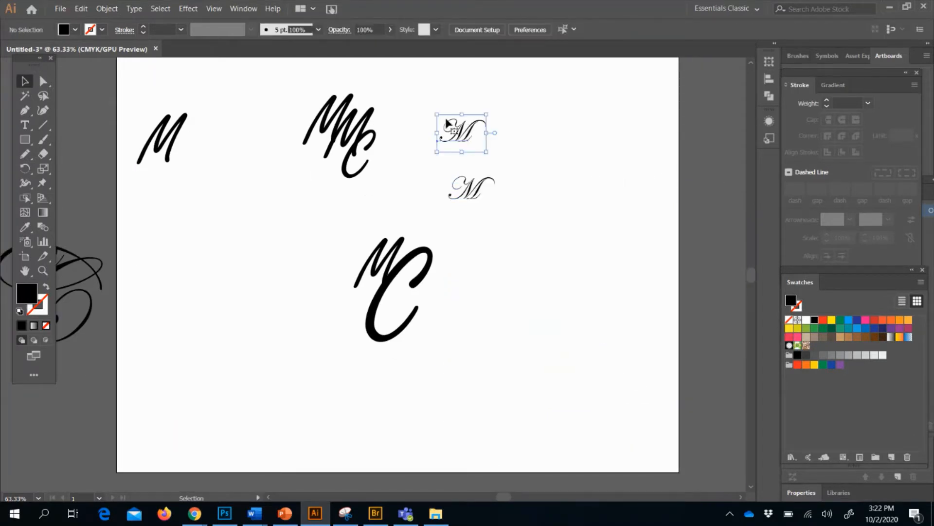
pyautogui.moveTo(485, 115); pyautogui.dragTo(520, 79)
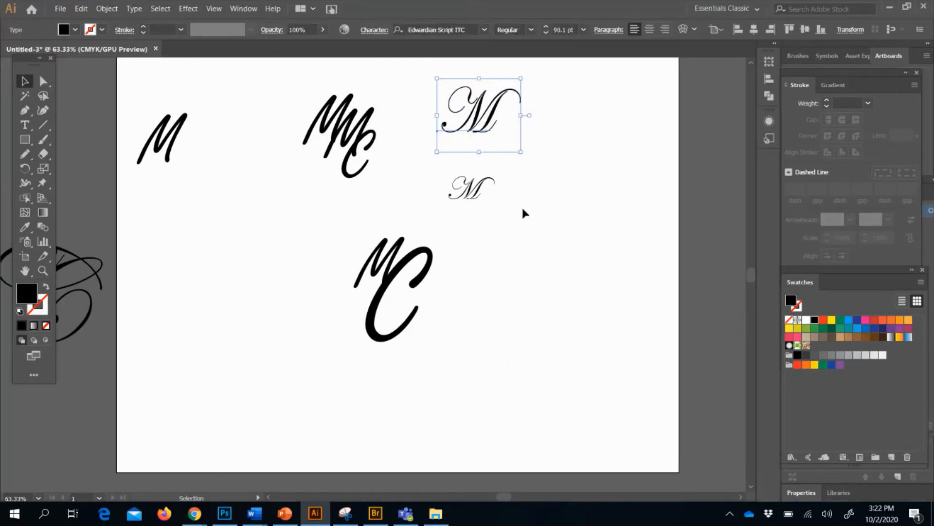
# Undo the upper M's enlargement and delete the lower Edwardian Script M.
pyautogui.hotkey('ctrl', 'z')
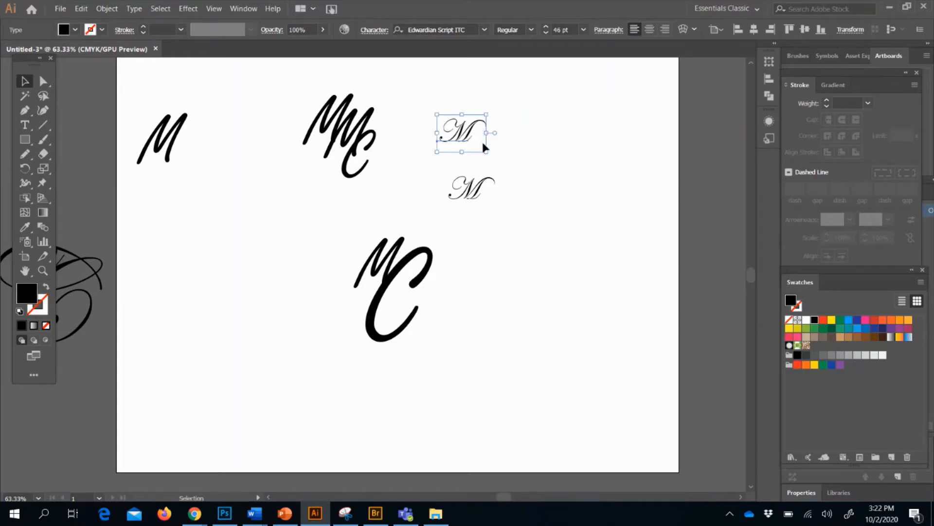
pyautogui.click(476, 190)
pyautogui.press('Delete')
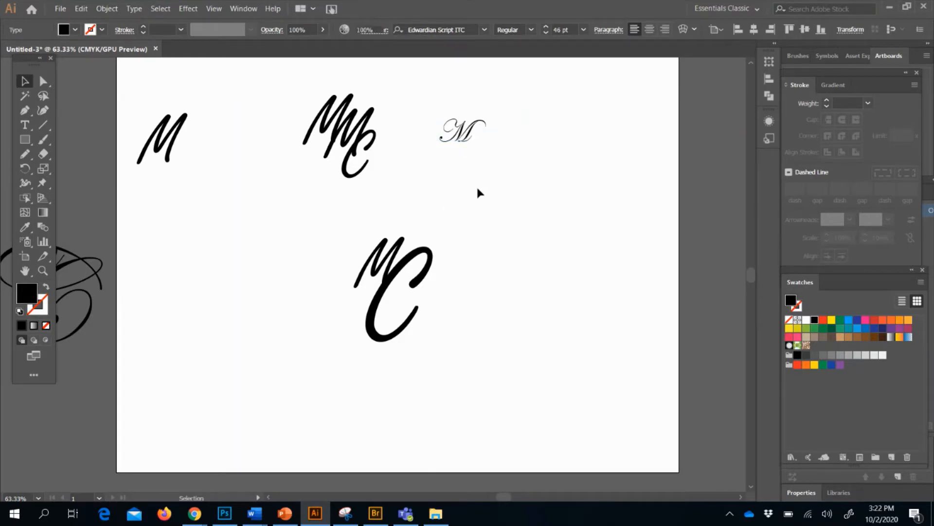
# Change the remaining M's font to Bebas Neue Regular and enlarge the letter to about 128 pt.
pyautogui.click(448, 133)
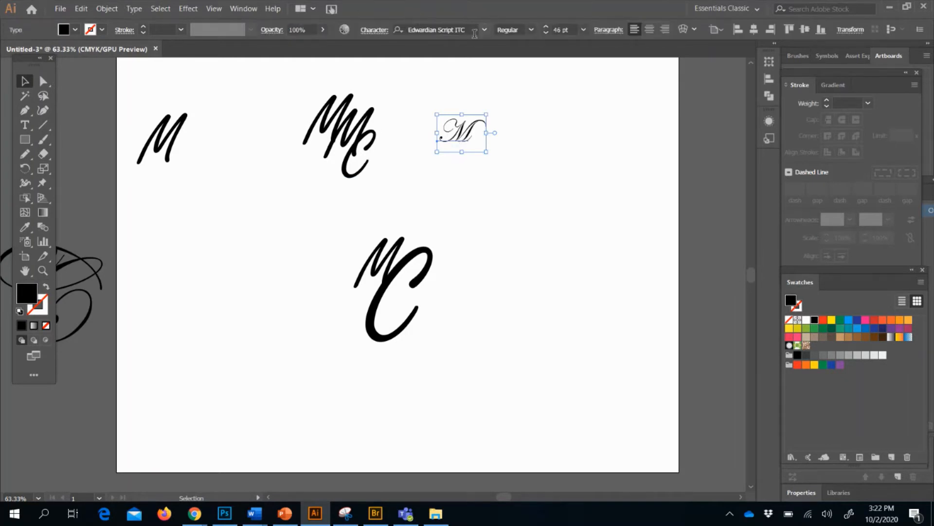
pyautogui.click(486, 30)
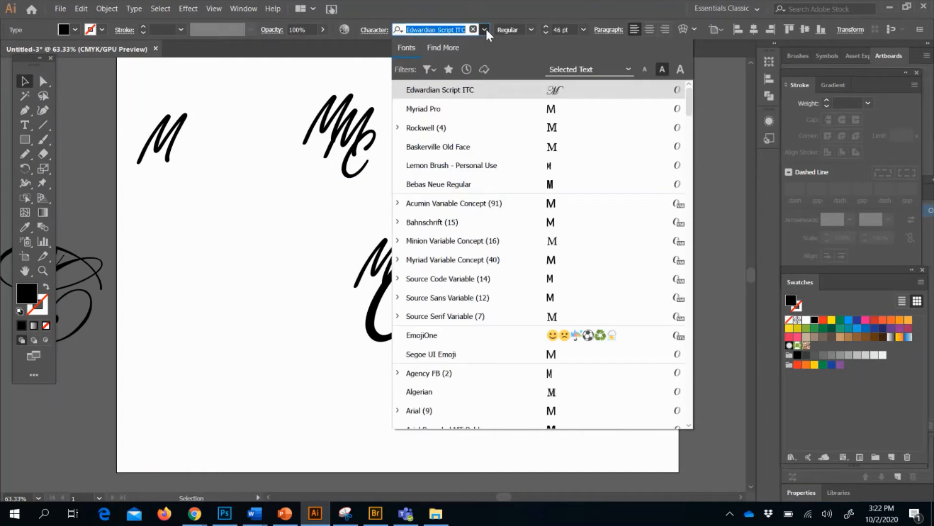
pyautogui.click(562, 193)
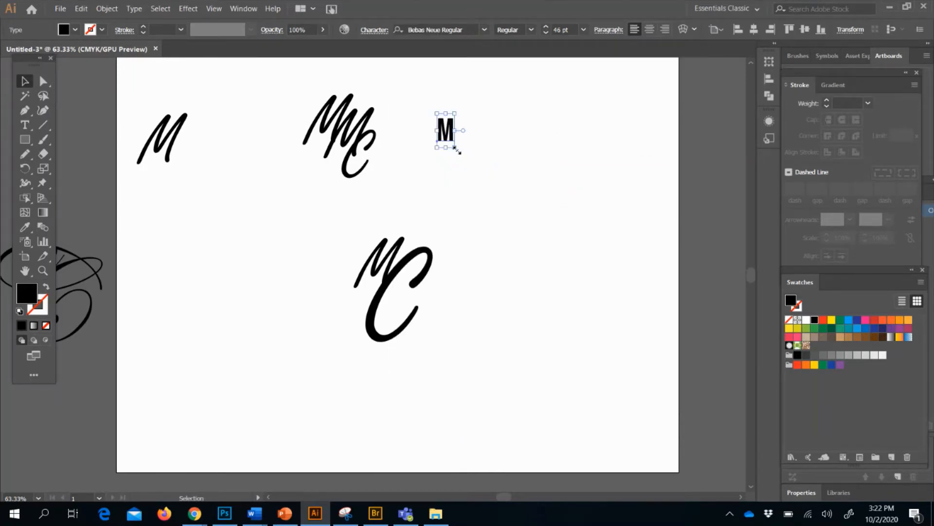
pyautogui.moveTo(455, 147); pyautogui.dragTo(529, 211)
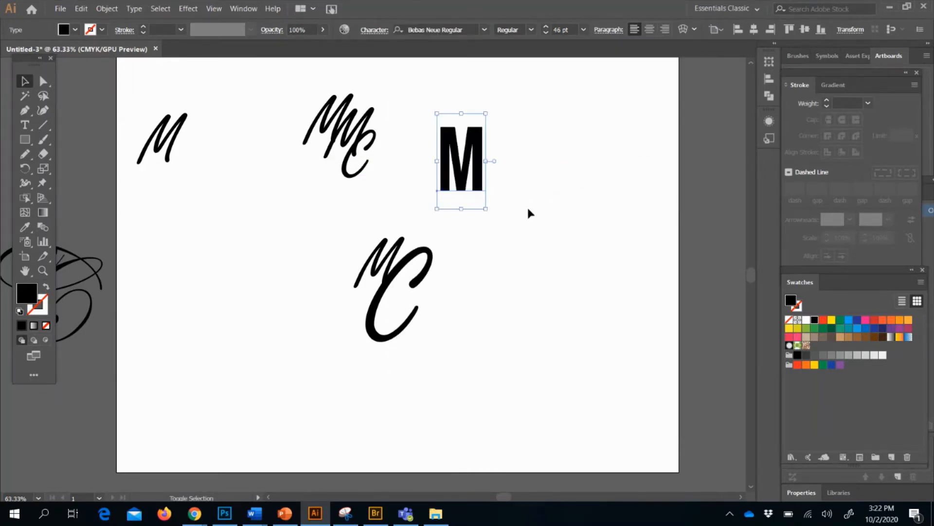
pyautogui.rightClick(527, 205)
pyautogui.click(510, 149)
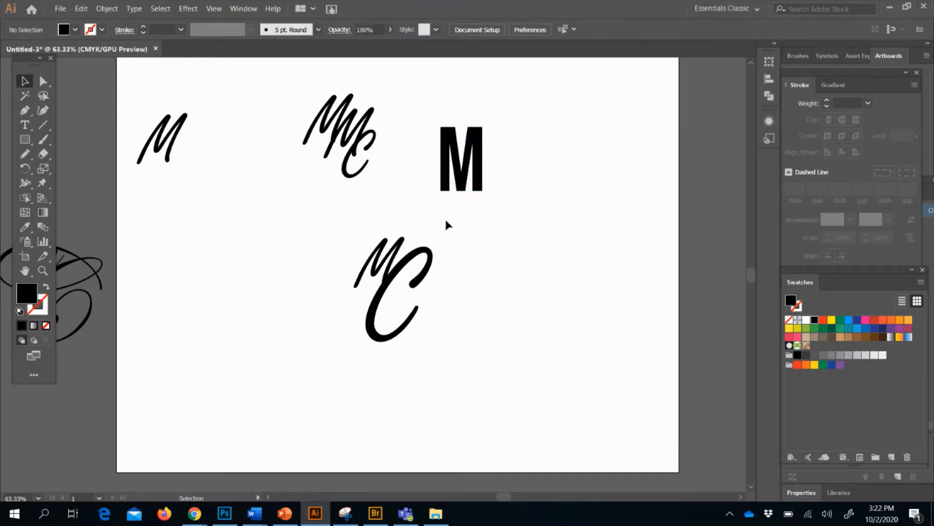
# Duplicate the Bebas Neue M and change the copy's letter to C.
pyautogui.click(450, 168)
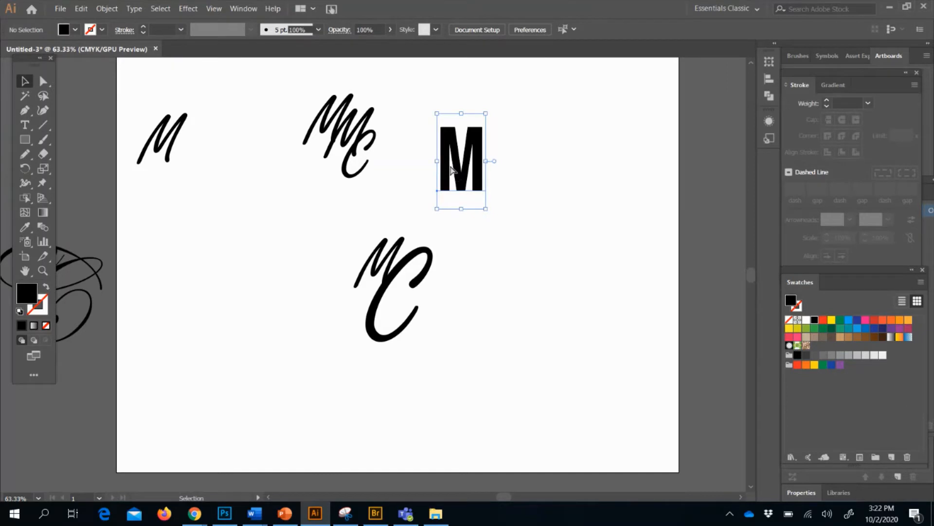
pyautogui.hotkey('ctrl', 'c')
pyautogui.hotkey('ctrl', 'v')
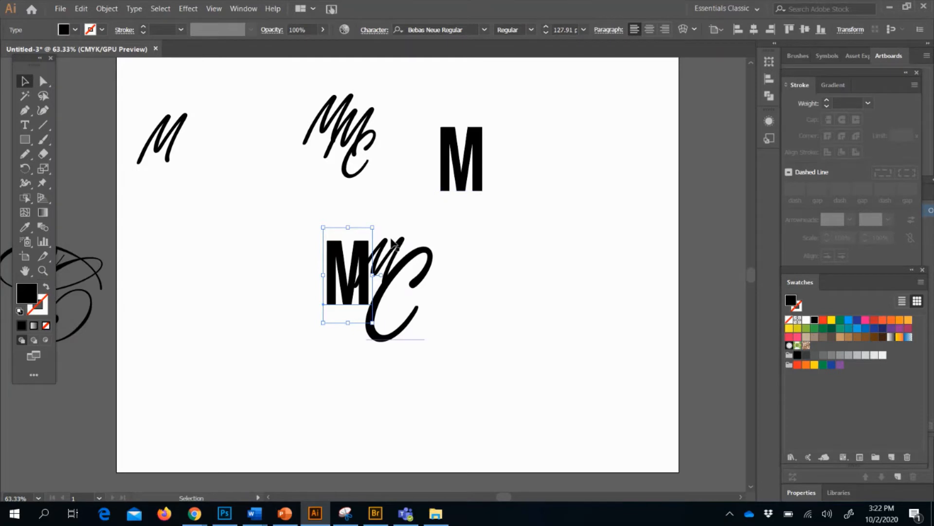
pyautogui.doubleClick(351, 274)
pyautogui.doubleClick(351, 274)
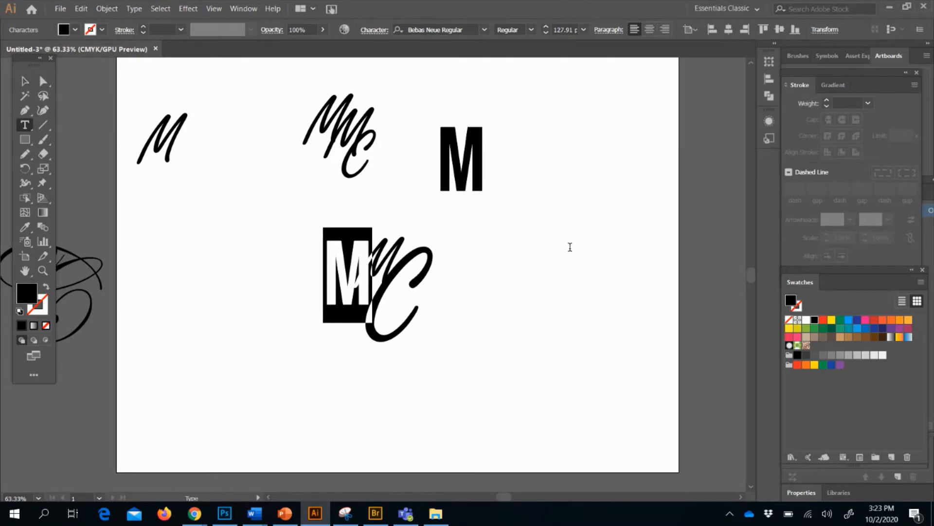
pyautogui.click(363, 270)
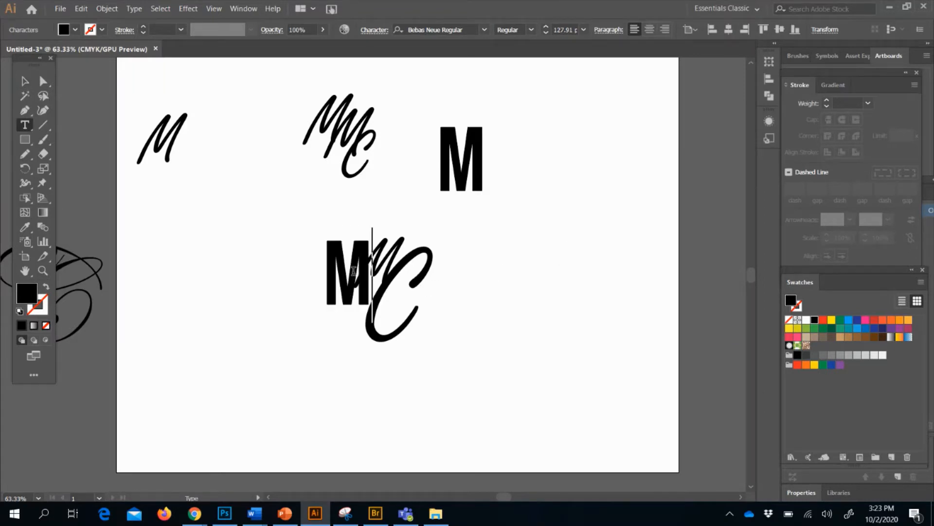
pyautogui.doubleClick(341, 272)
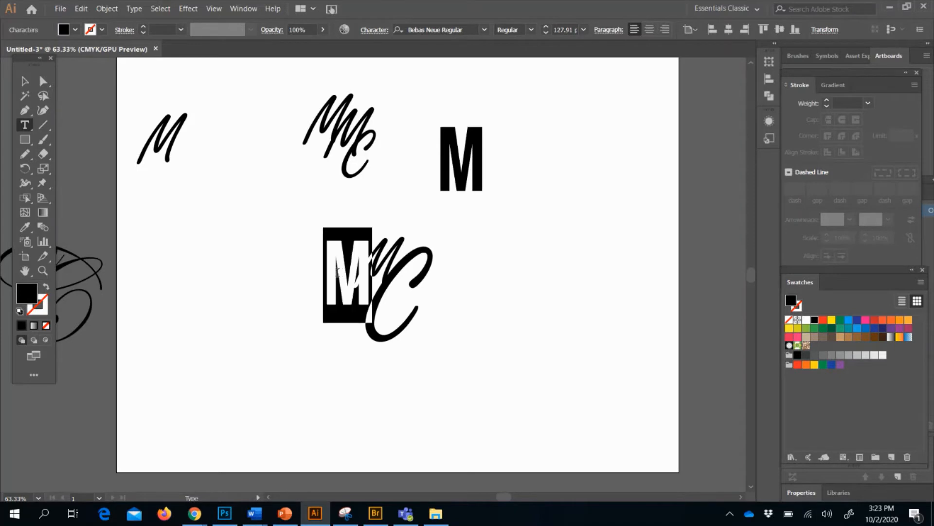
pyautogui.write('C')
pyautogui.click(25, 81)
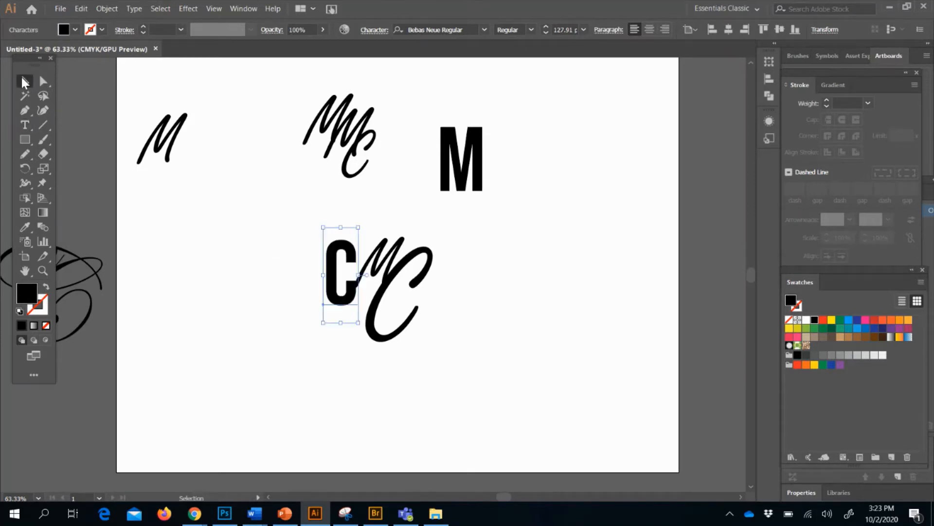
# Place the Bebas Neue C so it overlaps the lower part of the M's right leg, and group both letters.
pyautogui.moveTo(332, 266); pyautogui.dragTo(479, 182)
pyautogui.click(530, 177)
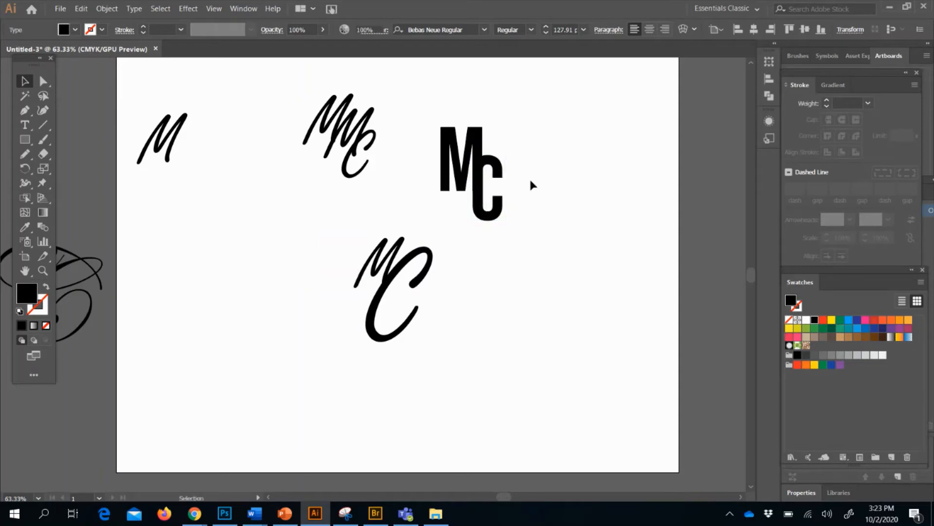
pyautogui.moveTo(437, 104); pyautogui.dragTo(510, 195)
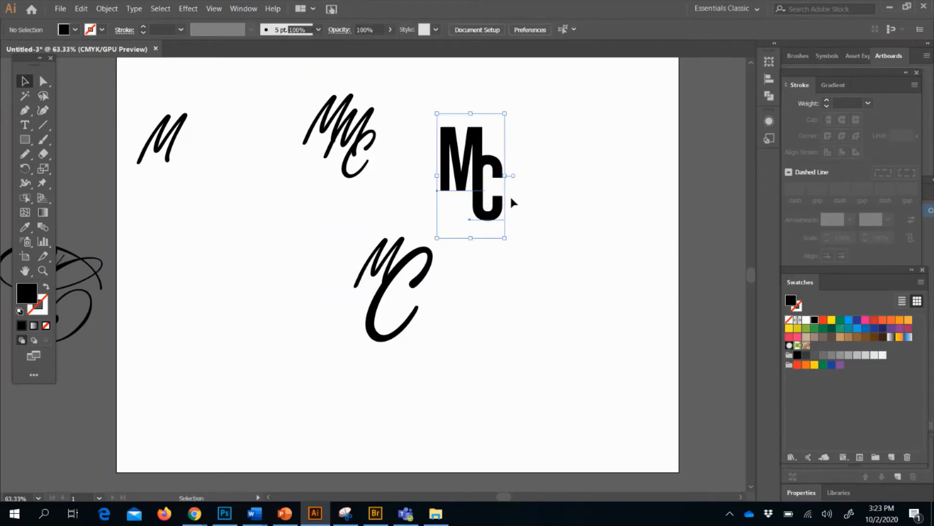
pyautogui.hotkey('ctrl', 'g')
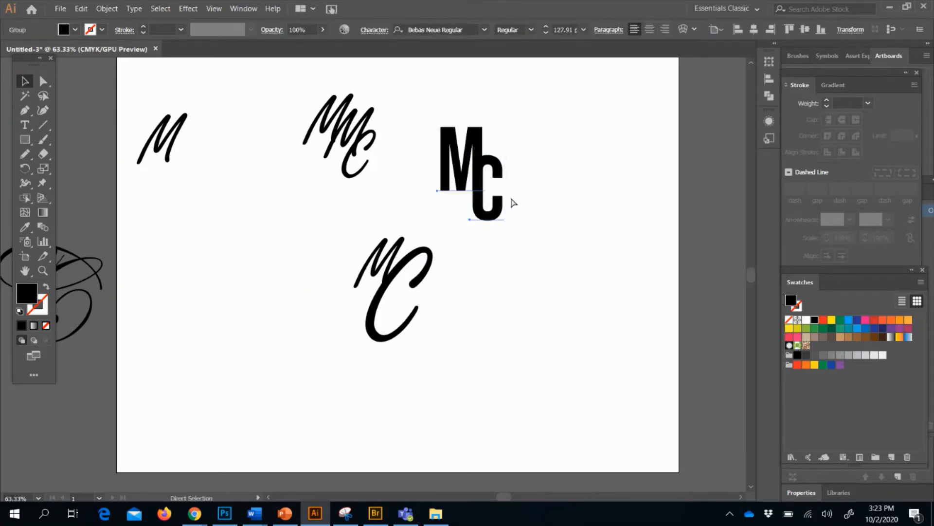
# Reposition the Bebas Neue MC group near the artboard's upper right with a duplicate below it, and ungroup the upper one.
pyautogui.press('v')
pyautogui.moveTo(464, 164); pyautogui.dragTo(528, 119)
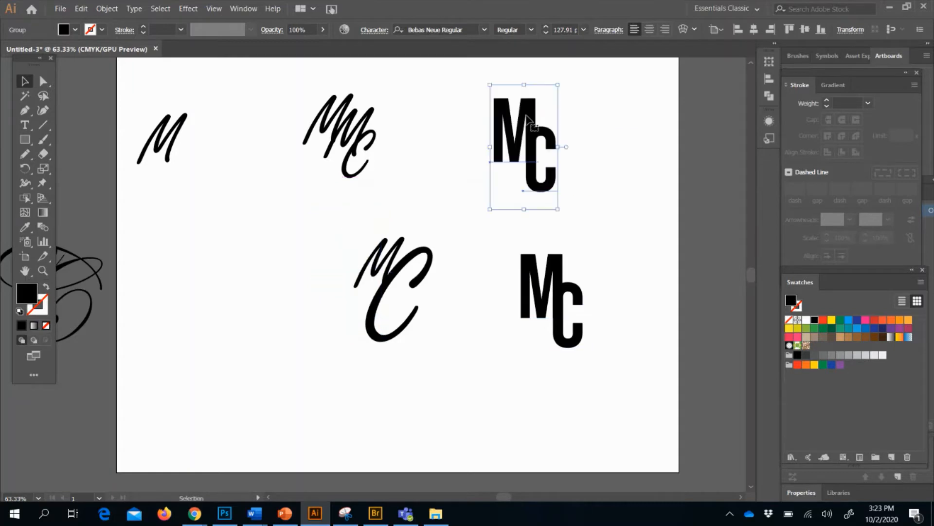
pyautogui.rightClick(528, 119)
pyautogui.click(574, 203)
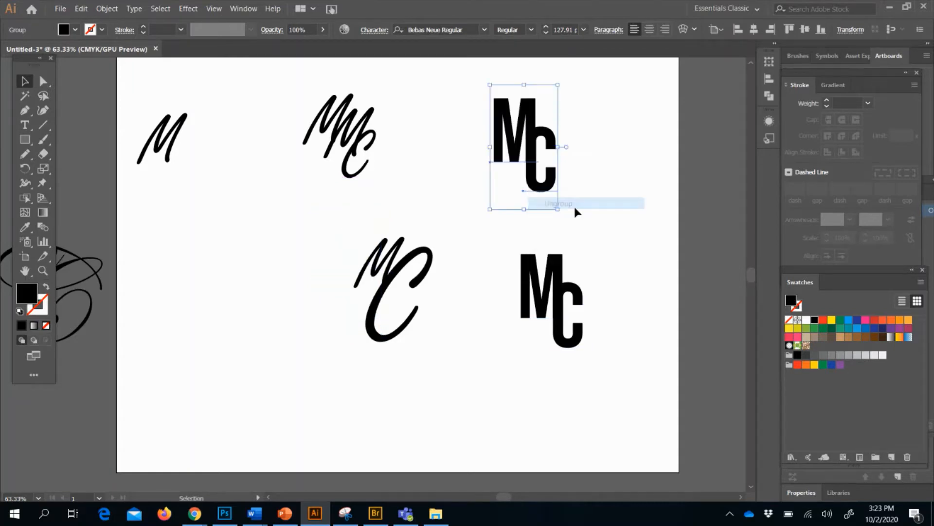
pyautogui.click(427, 156)
# Draw a narrow black rectangle extending the upper Bebas Neue M's left leg downward.
pyautogui.click(25, 140)
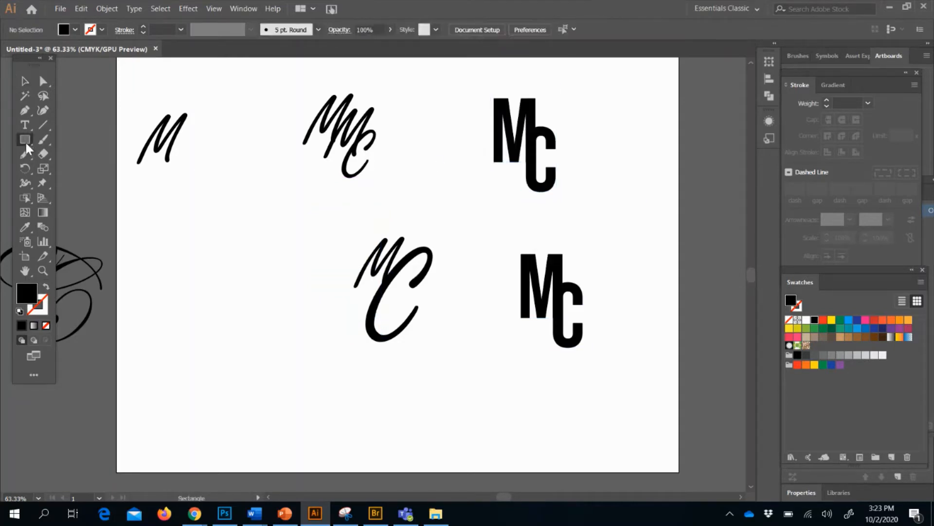
pyautogui.moveTo(495, 161); pyautogui.dragTo(503, 237)
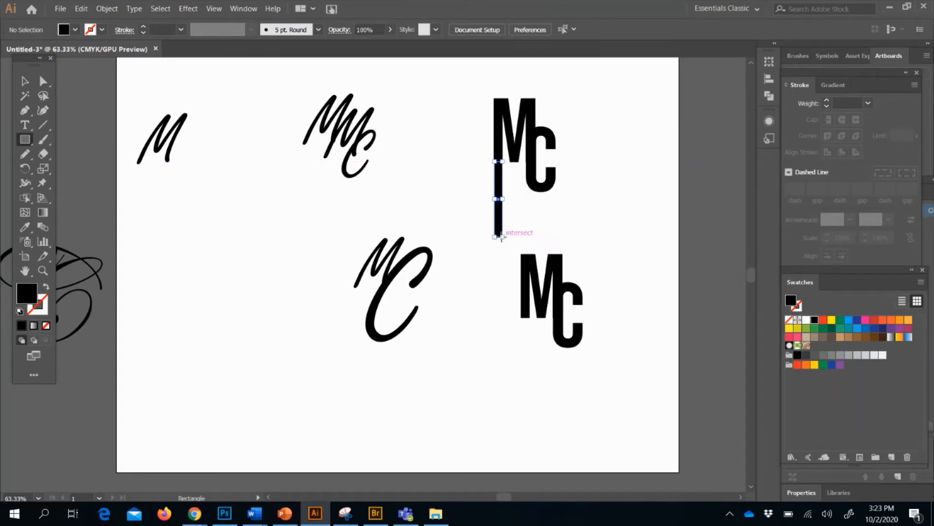
pyautogui.click(28, 93)
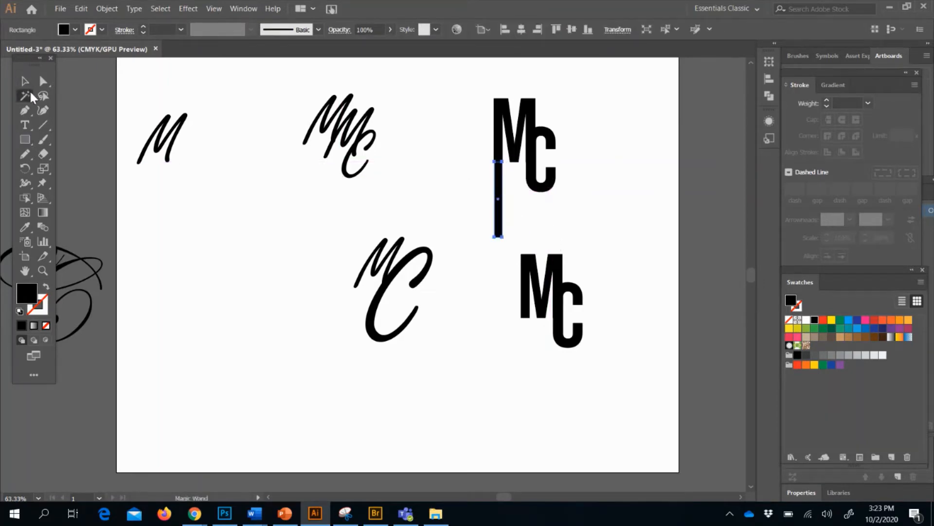
pyautogui.click(26, 84)
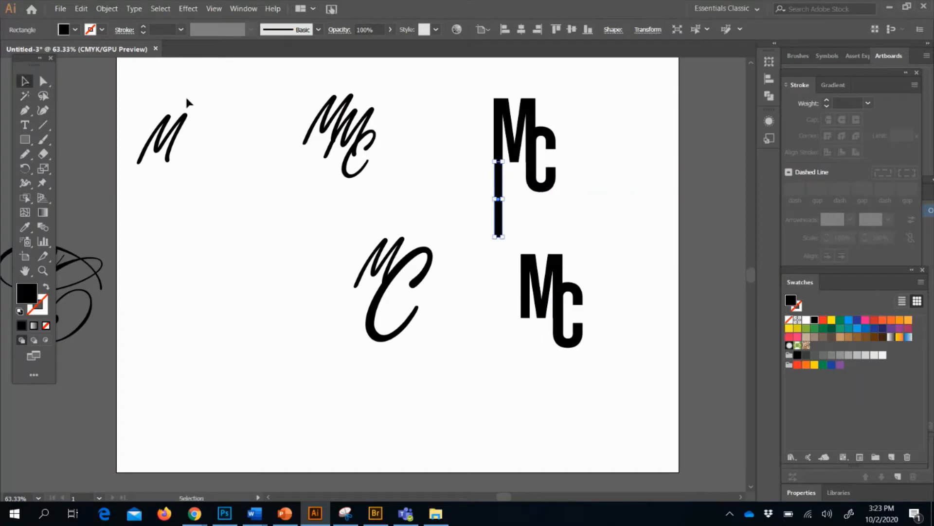
# Try placing the C below the M so it overlaps the rectangle under the left leg.
pyautogui.click(538, 188)
pyautogui.press('a')
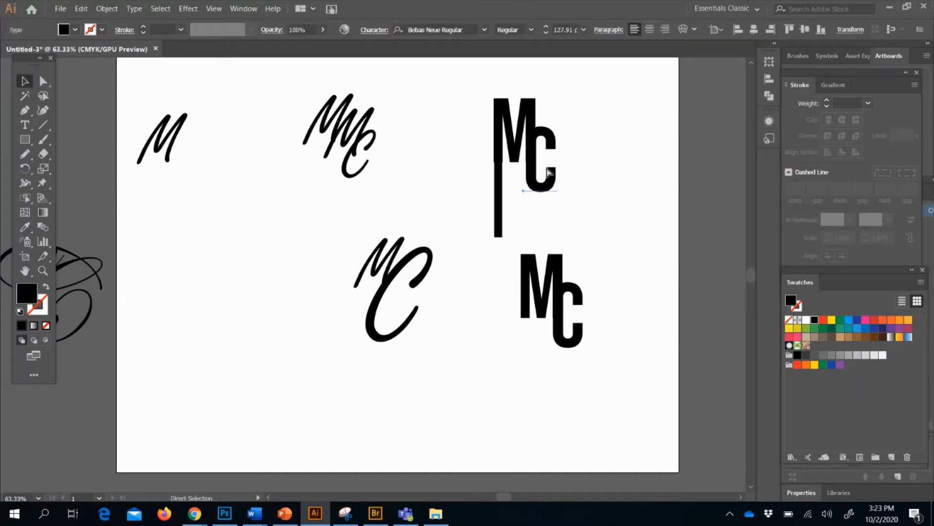
pyautogui.hotkey('ctrl', '=')
pyautogui.hotkey('ctrl', '=')
pyautogui.hotkey('ctrl', '=')
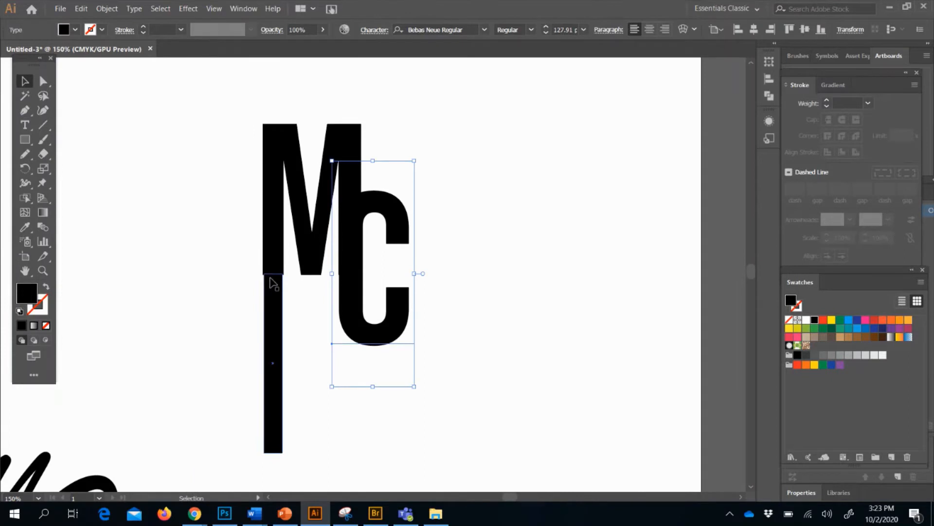
pyautogui.click(271, 282)
pyautogui.moveTo(354, 279); pyautogui.dragTo(292, 410)
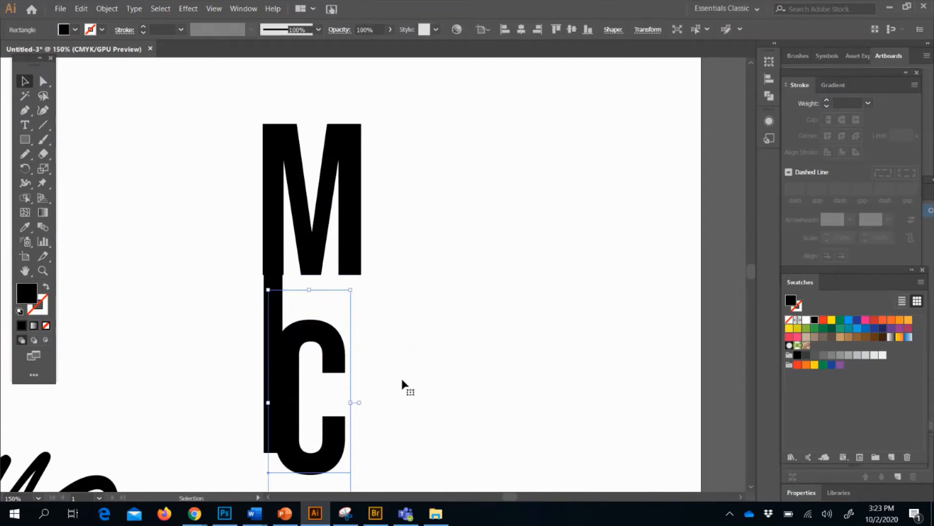
pyautogui.click(307, 370)
pyautogui.press('Escape')
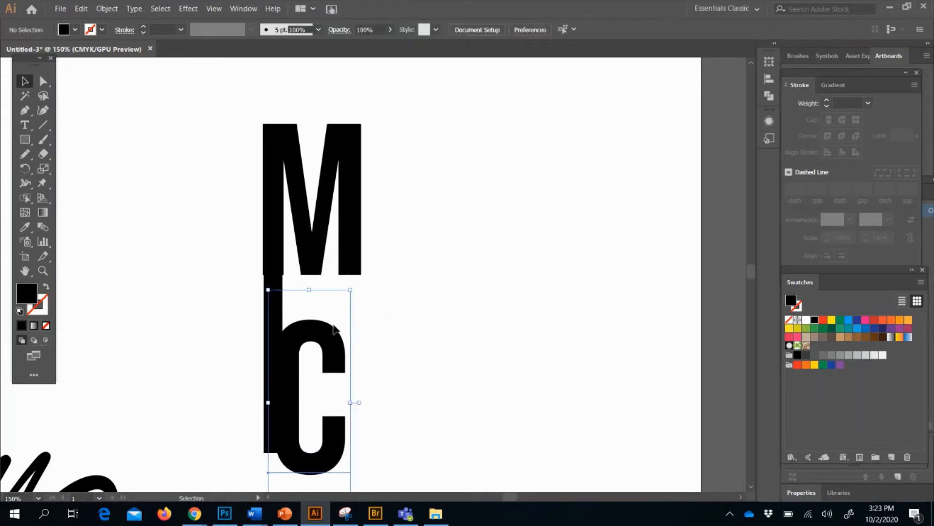
# Undo the C's placement and the rectangle, and move the C clear of the M to its right.
pyautogui.press('a')
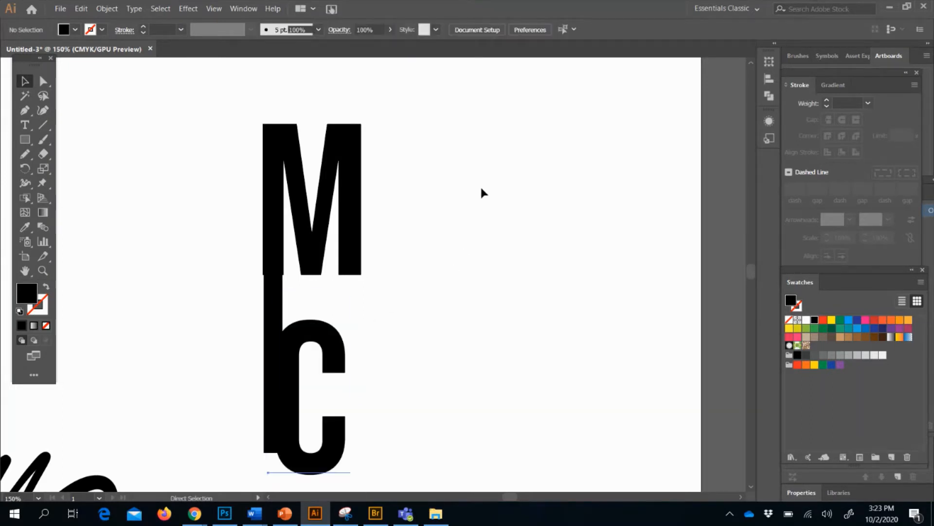
pyautogui.hotkey('ctrl', 'z')
pyautogui.moveTo(388, 211); pyautogui.dragTo(485, 157)
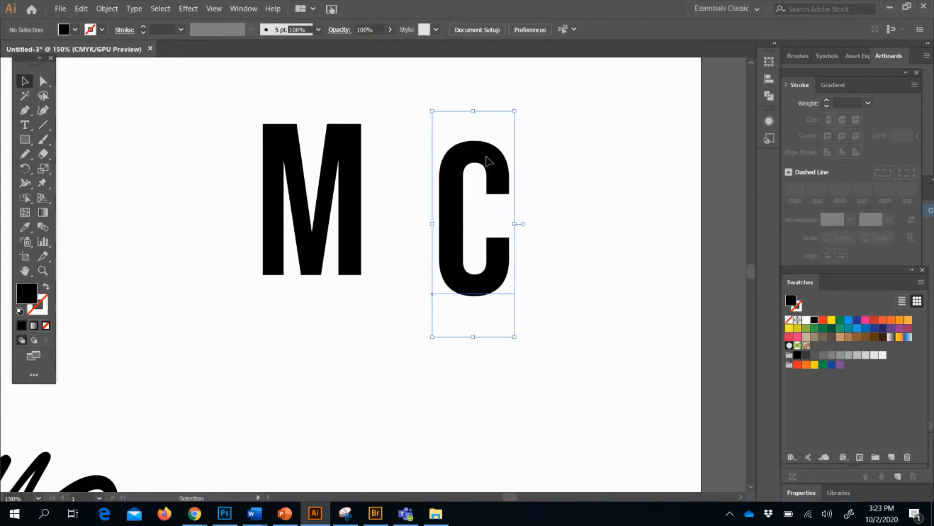
# Convert the upper Bebas Neue M to outlines.
pyautogui.click(287, 138)
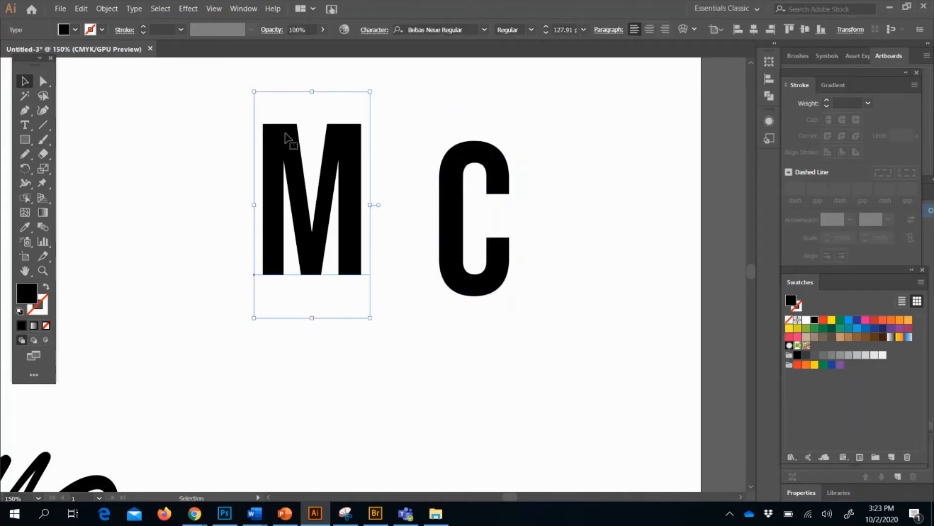
pyautogui.click(134, 8)
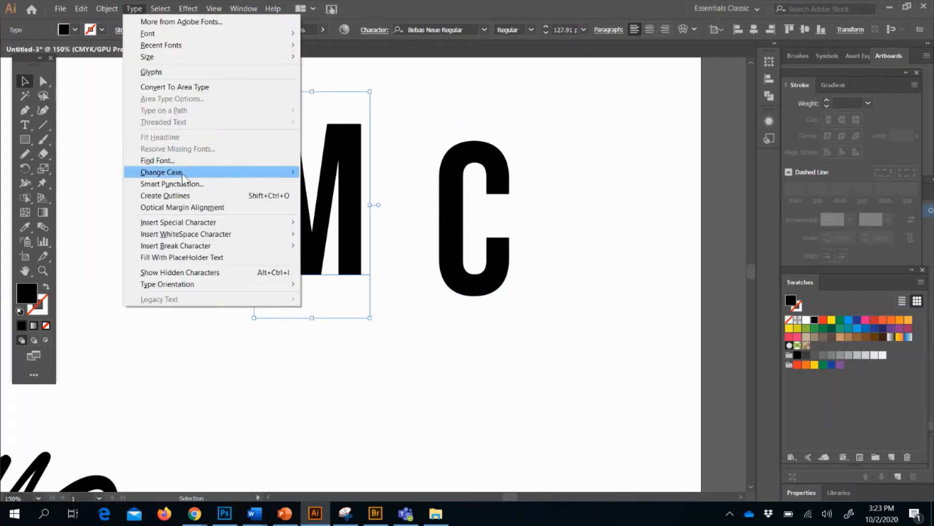
pyautogui.click(178, 195)
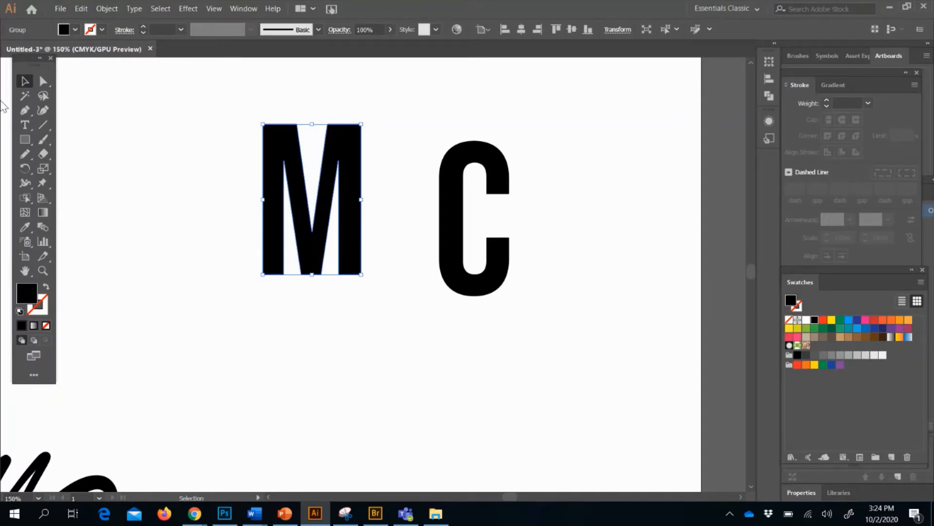
# Extend the outlined Bebas Neue M's left leg downward to about twice the letter's height by moving only its bottom edge.
pyautogui.click(48, 83)
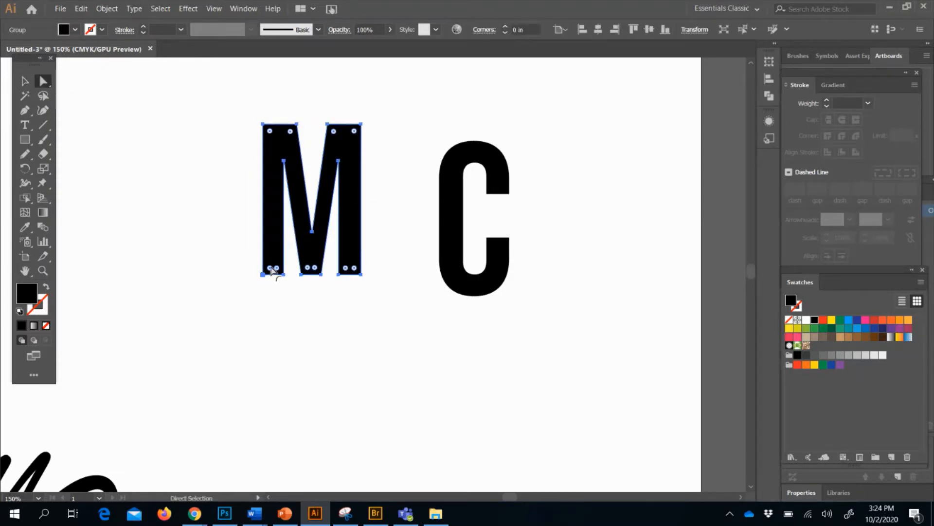
pyautogui.moveTo(273, 271); pyautogui.dragTo(270, 314)
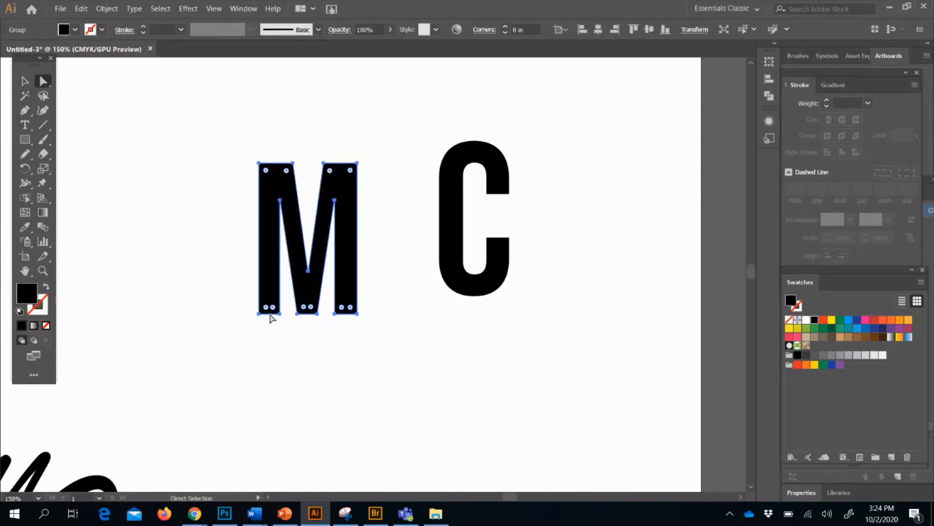
pyautogui.hotkey('ctrl', '+')
pyautogui.hotkey('ctrl', '+')
pyautogui.hotkey('ctrl', '+')
pyautogui.scroll(-4, 271, 319)
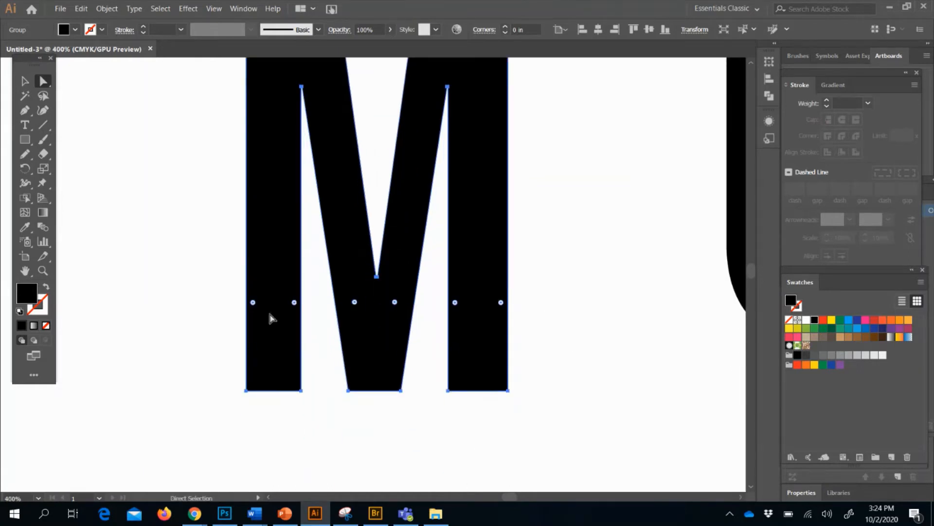
pyautogui.click(272, 319)
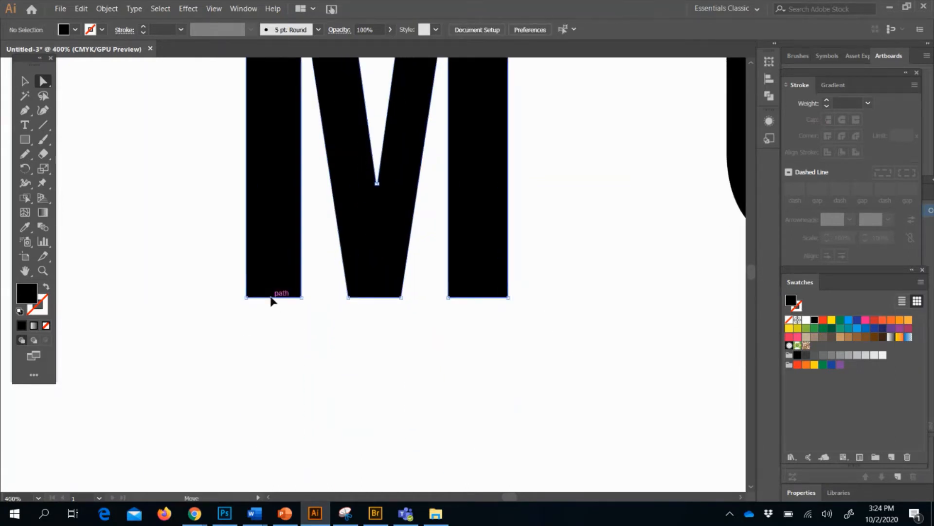
pyautogui.click(272, 297)
pyautogui.click(271, 298)
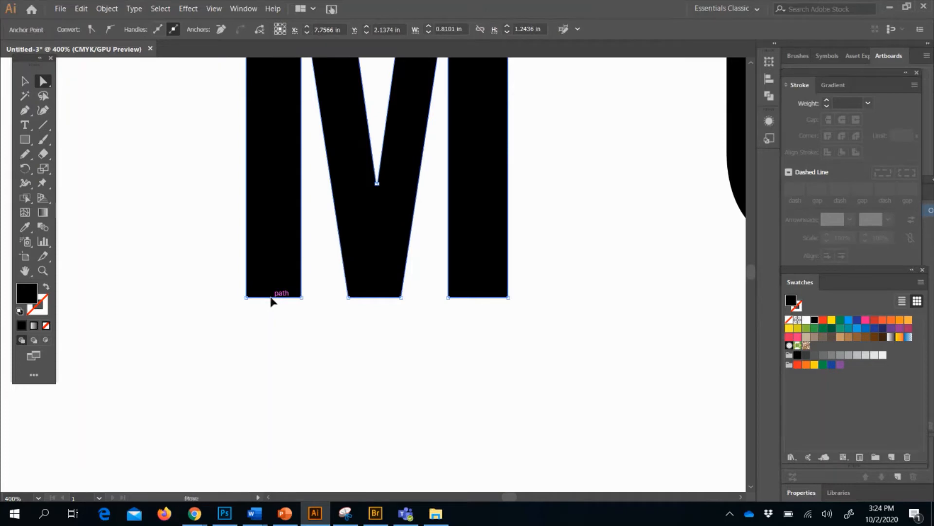
pyautogui.moveTo(270, 298); pyautogui.dragTo(267, 491)
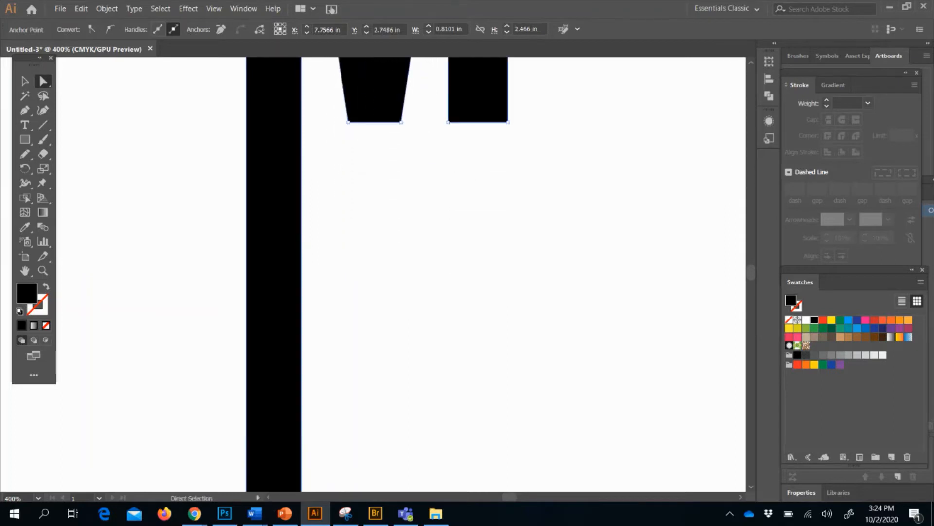
pyautogui.hotkey('ctrl', '0')
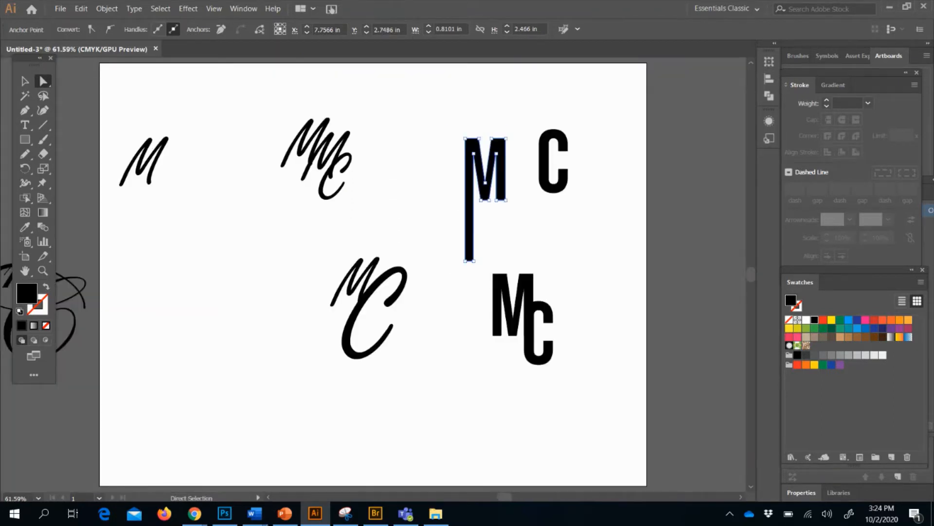
pyautogui.click(579, 227)
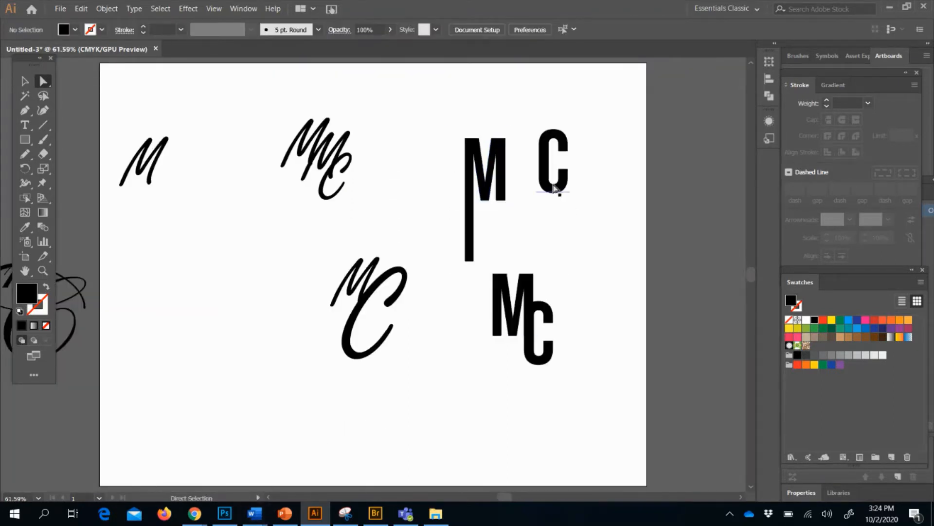
# Place the C below the M over its extended left leg and widen the C to roughly the M's width.
pyautogui.click(554, 187)
pyautogui.press('v')
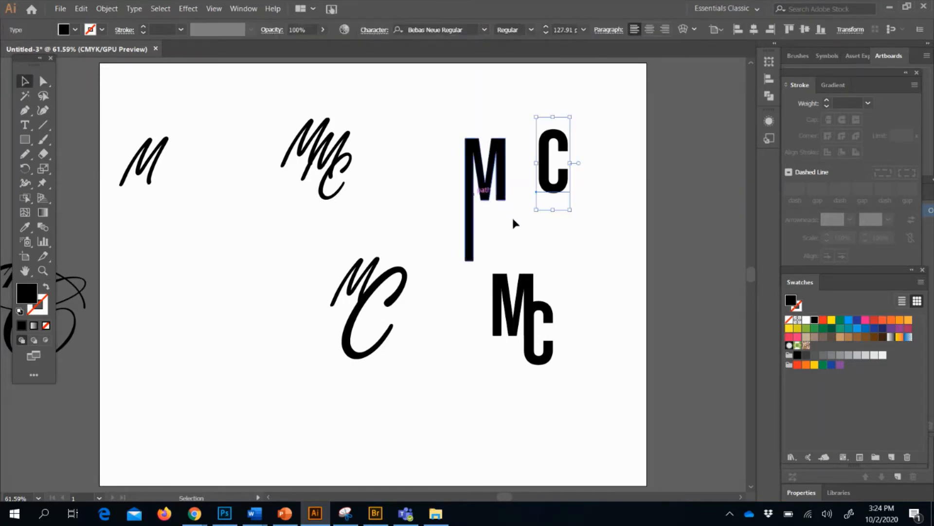
pyautogui.moveTo(558, 187); pyautogui.dragTo(487, 262)
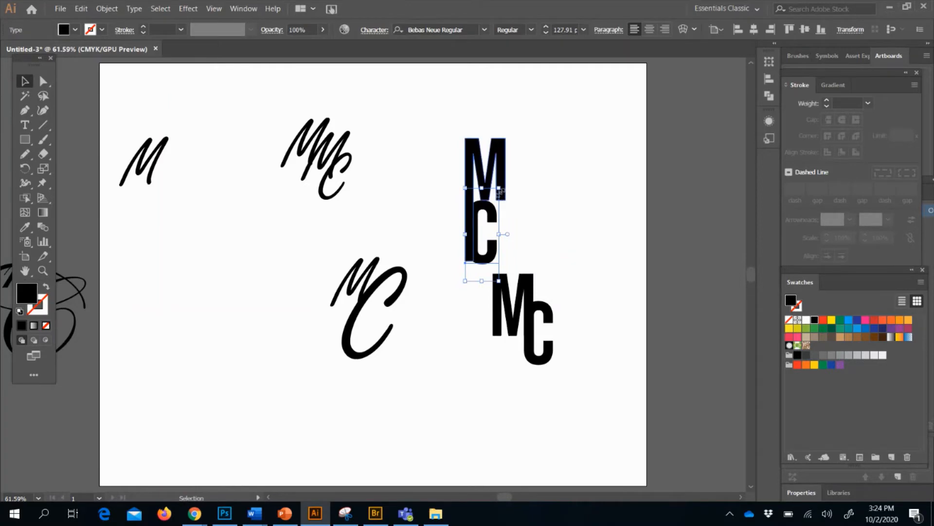
pyautogui.moveTo(499, 234); pyautogui.dragTo(474, 237)
pyautogui.click(540, 176)
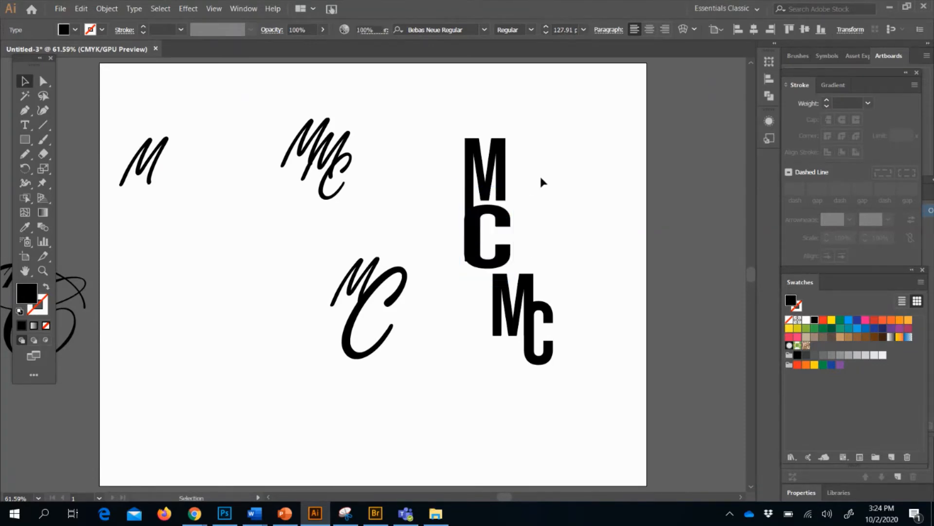
# Nudge the widened C slightly left to line its stem up with the M's extended leg.
pyautogui.click(487, 223)
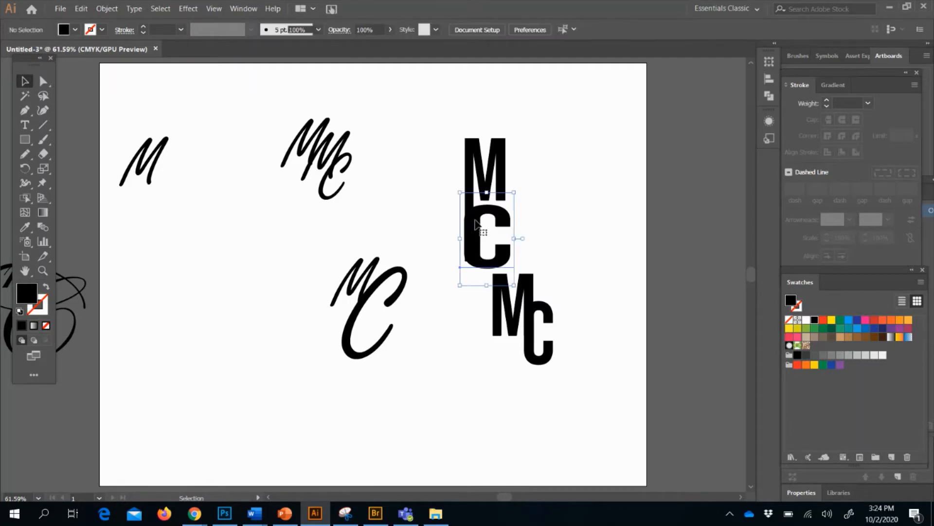
pyautogui.press('Left')
pyautogui.press('Left')
pyautogui.press('Left')
pyautogui.press('Left')
pyautogui.press('Left')
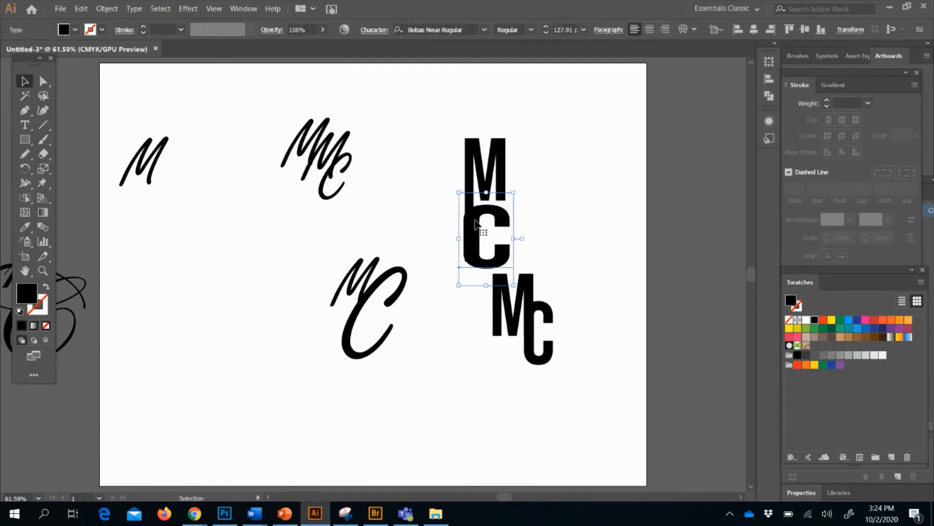
pyautogui.press('Left')
pyautogui.press('Left')
pyautogui.press('Left')
pyautogui.press('Right')
pyautogui.press('Right')
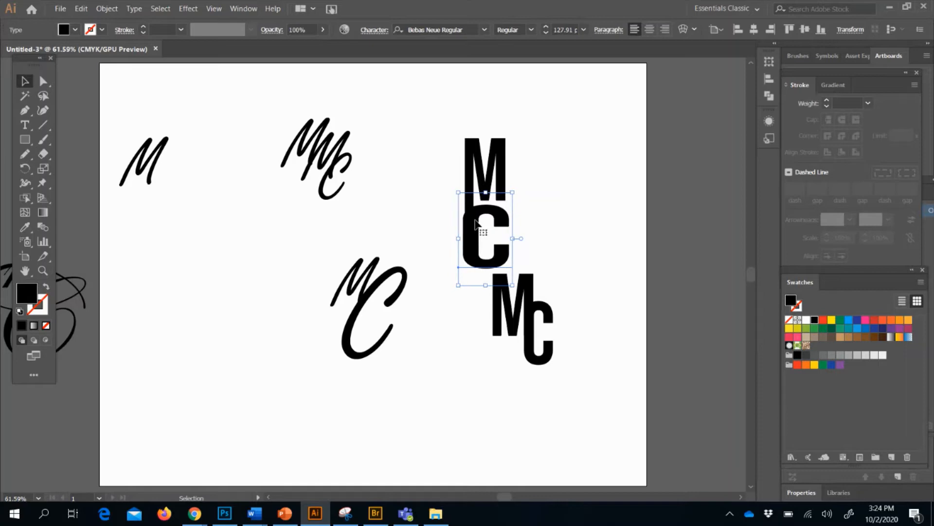
# Apply a 4 pt black stroke to the outlined M with the extended leg.
pyautogui.click(499, 163)
pyautogui.hotkey('ctrl', 'g')
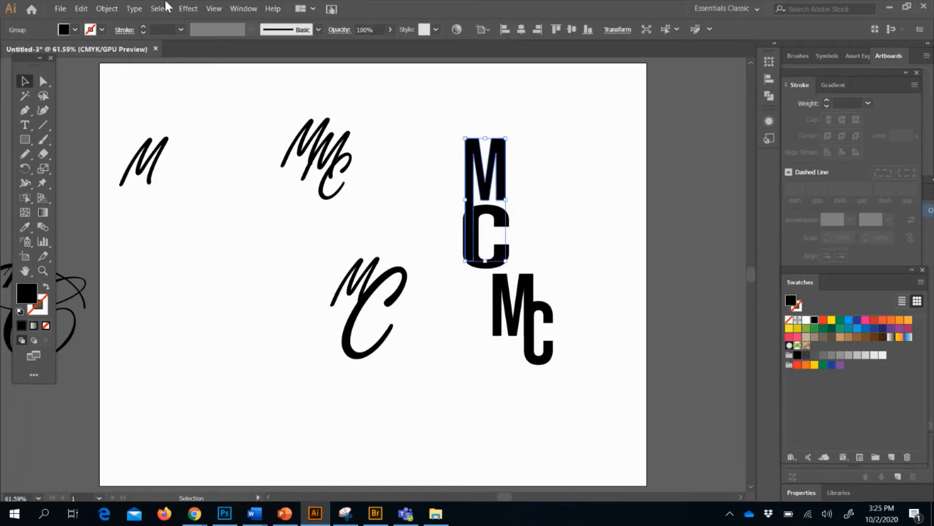
pyautogui.click(102, 30)
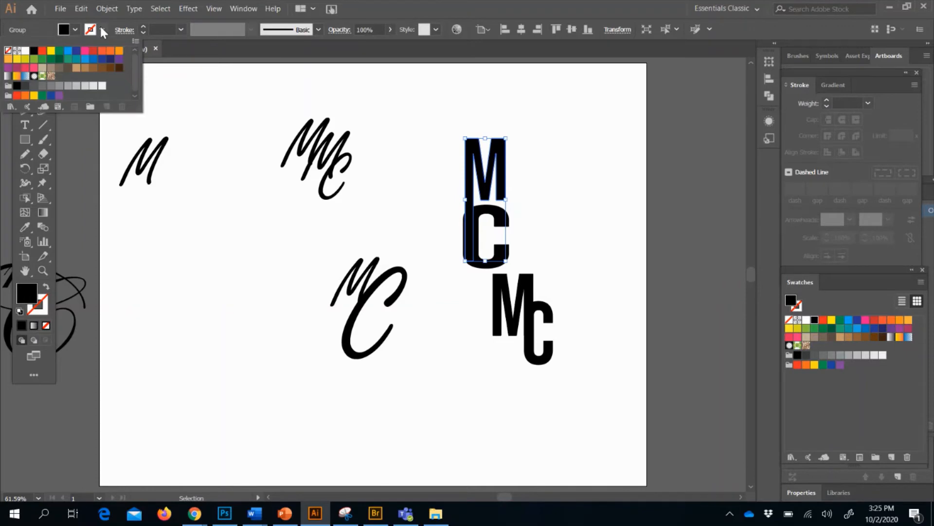
pyautogui.click(34, 51)
pyautogui.click(144, 27)
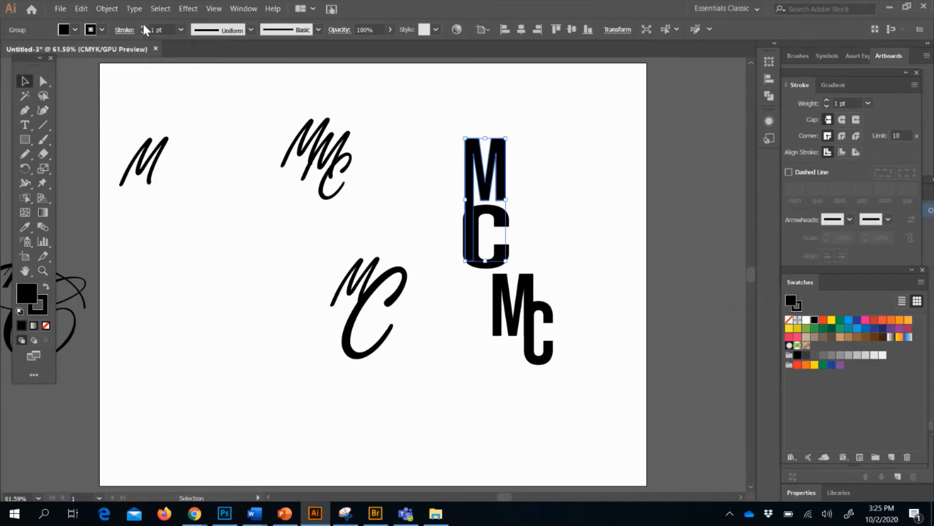
pyautogui.click(143, 26)
pyautogui.click(144, 26)
pyautogui.click(144, 27)
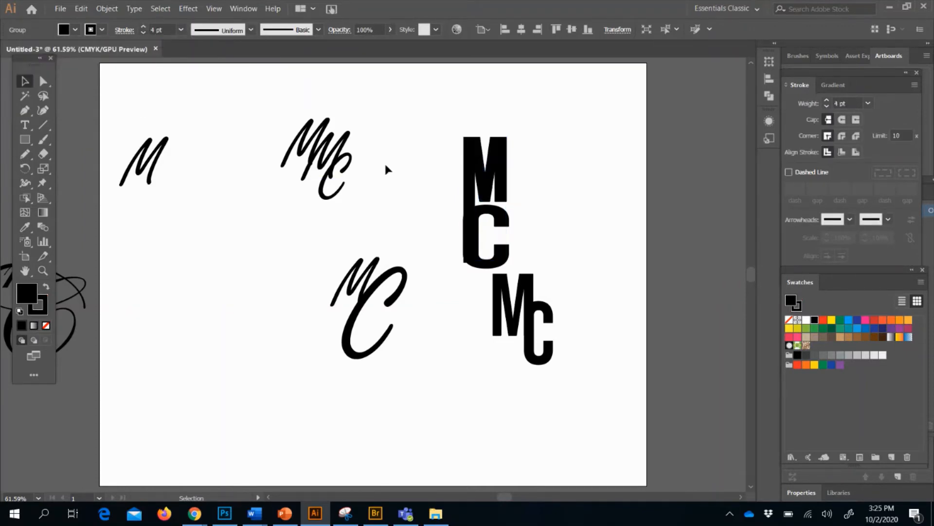
pyautogui.click(456, 226)
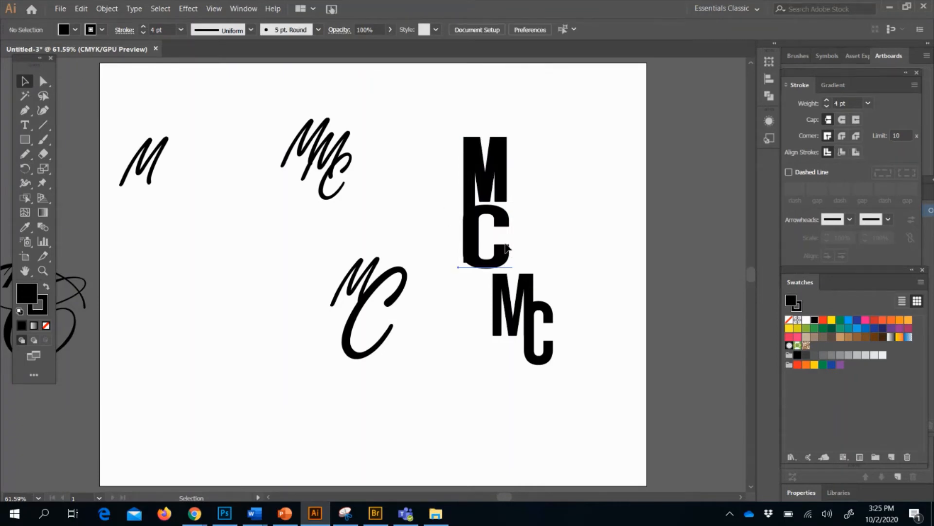
# Move the C up against the M, then shift it beside the M so it overlaps the M's right leg.
pyautogui.moveTo(506, 248); pyautogui.dragTo(511, 235)
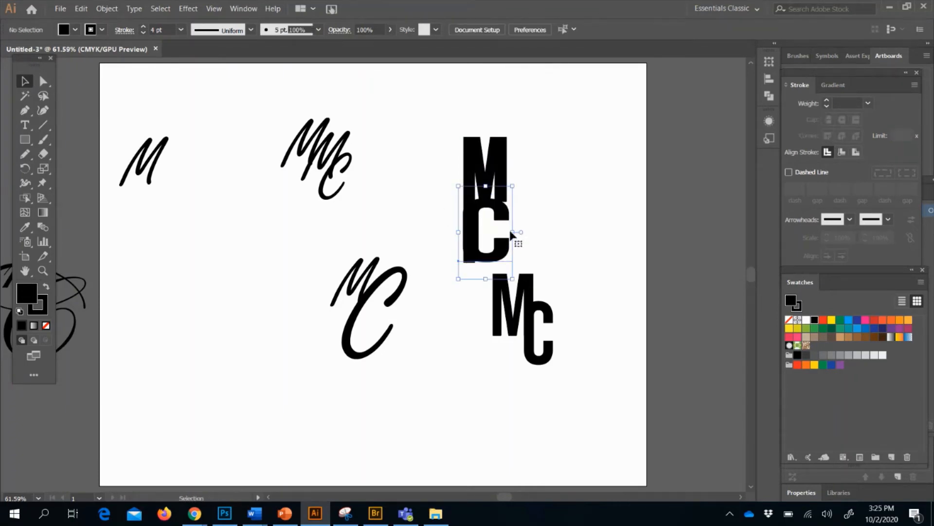
pyautogui.click(508, 204)
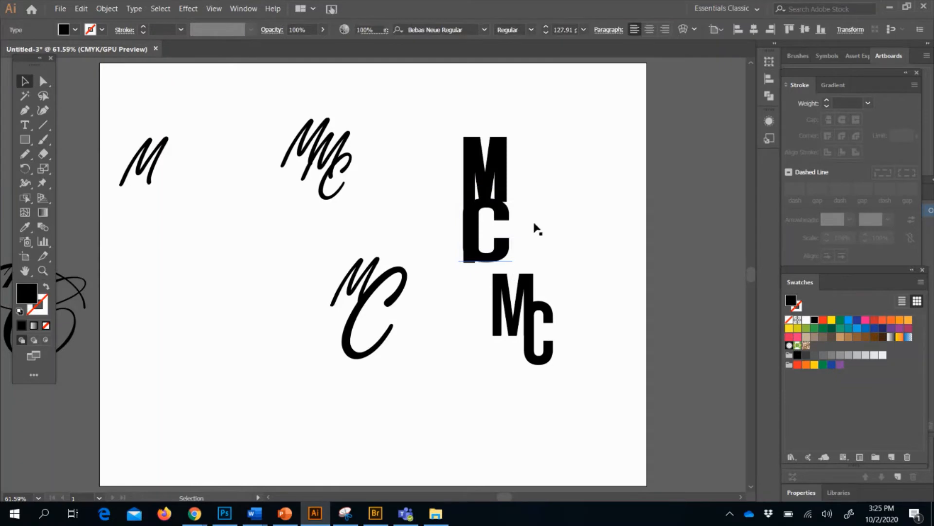
pyautogui.click(501, 229)
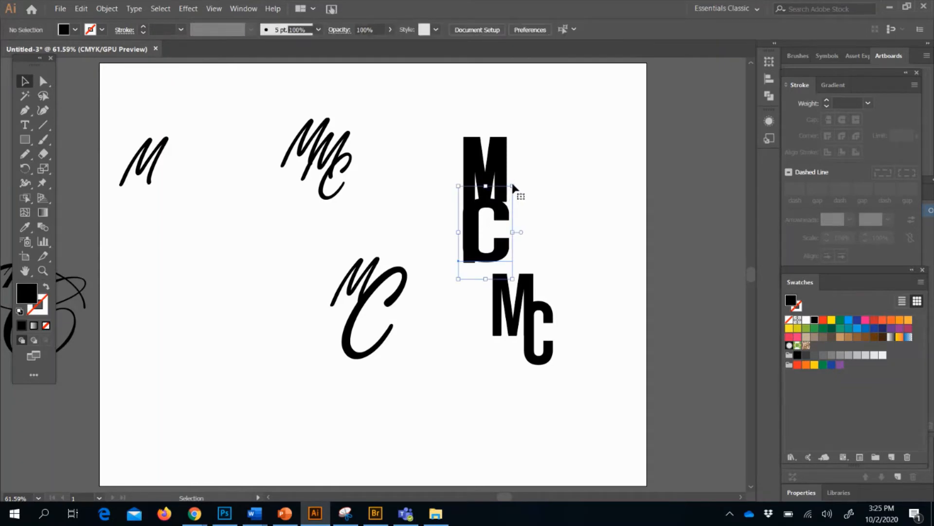
pyautogui.moveTo(514, 187); pyautogui.dragTo(551, 163)
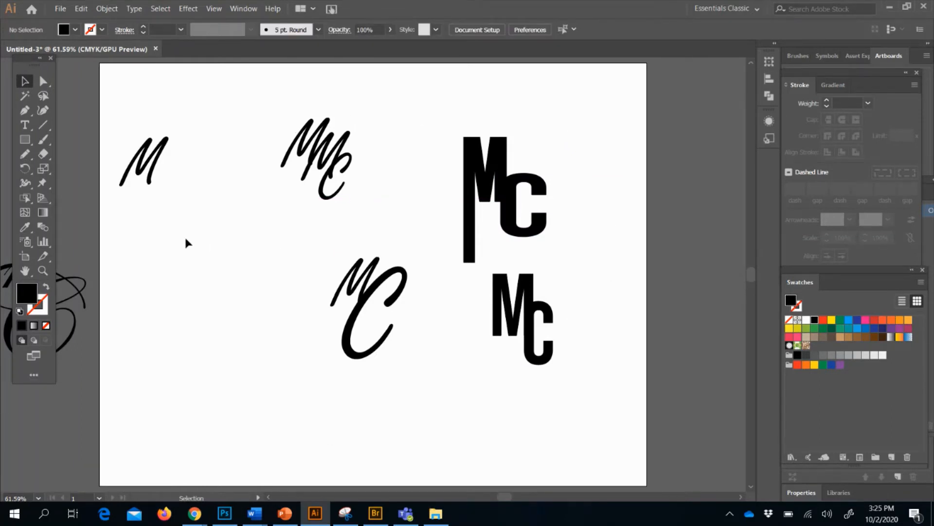
# Convert the single script M to outlines and pull an anchor point at its right leg's foot downward into a thin tail.
pyautogui.click(153, 159)
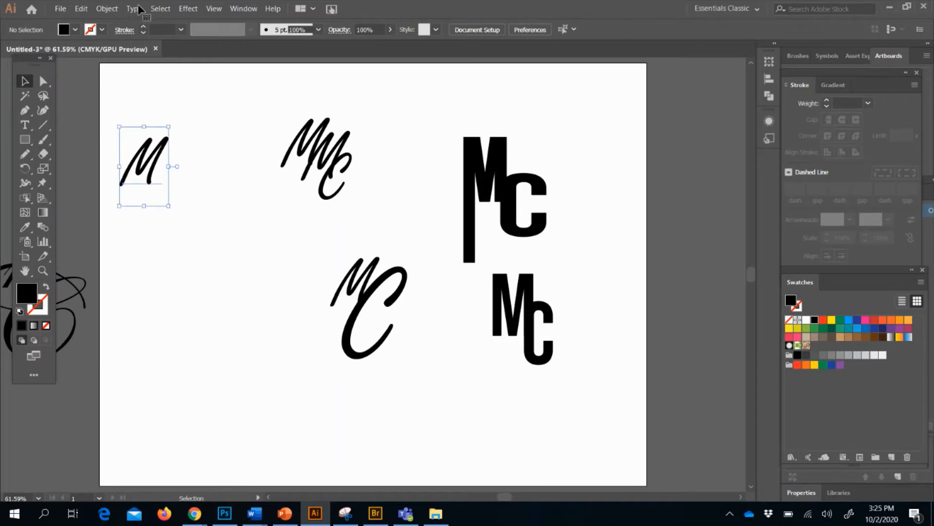
pyautogui.click(139, 9)
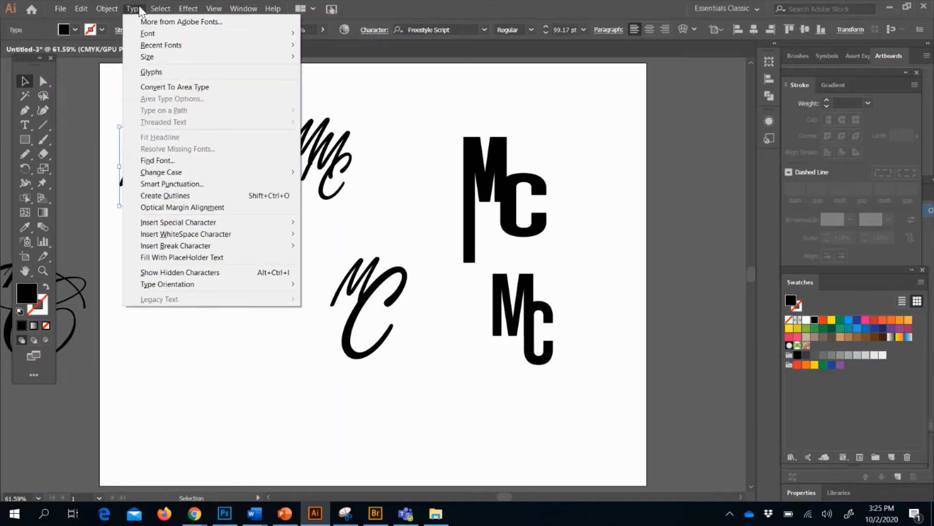
pyautogui.click(166, 195)
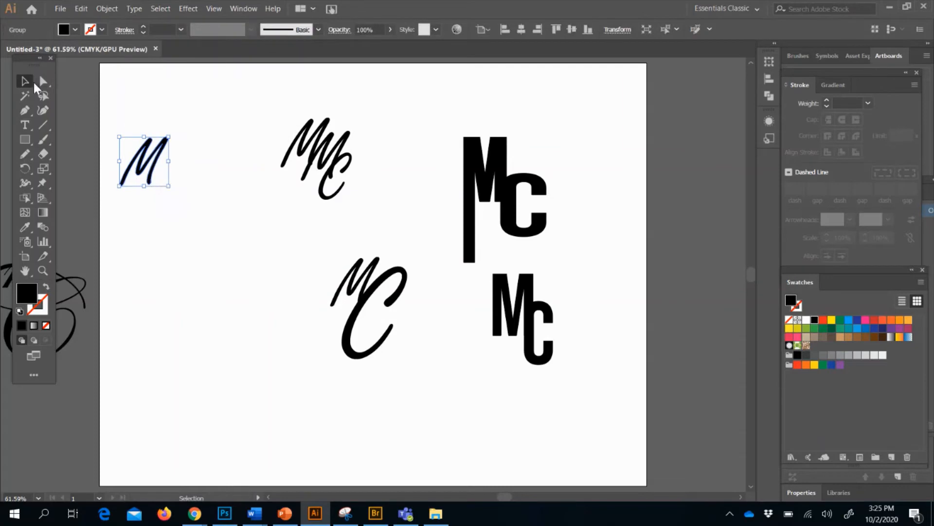
pyautogui.click(43, 81)
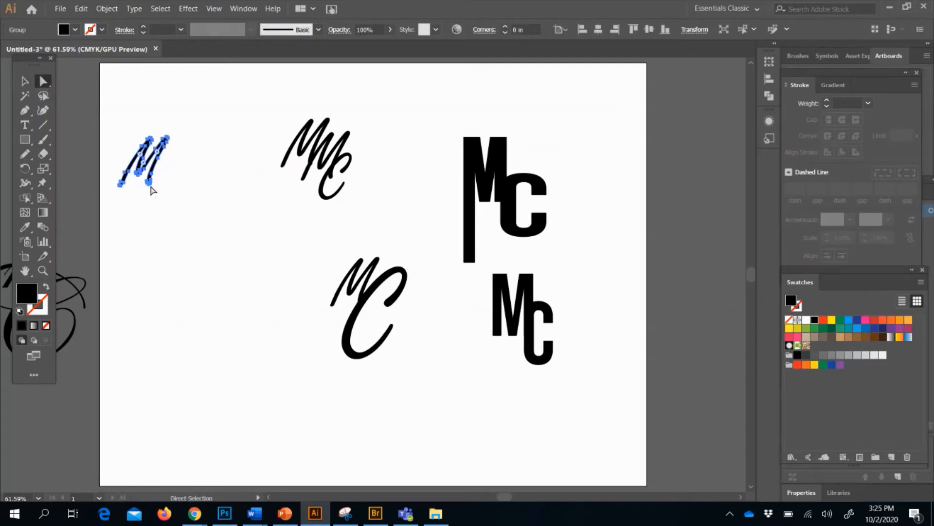
pyautogui.moveTo(150, 187); pyautogui.dragTo(151, 227)
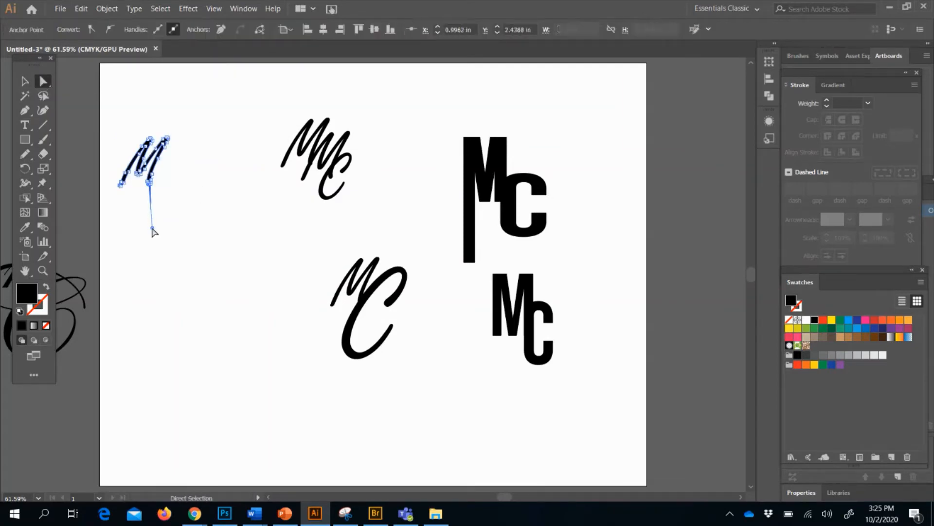
pyautogui.click(198, 189)
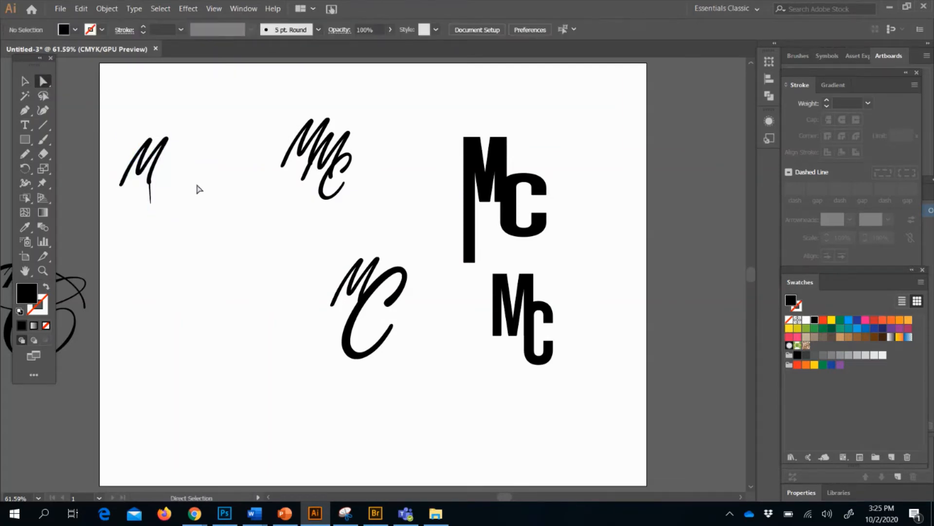
# Draw a black circle below the single script M, shift it closer to the letter's tail and enlarge it.
pyautogui.click(25, 142)
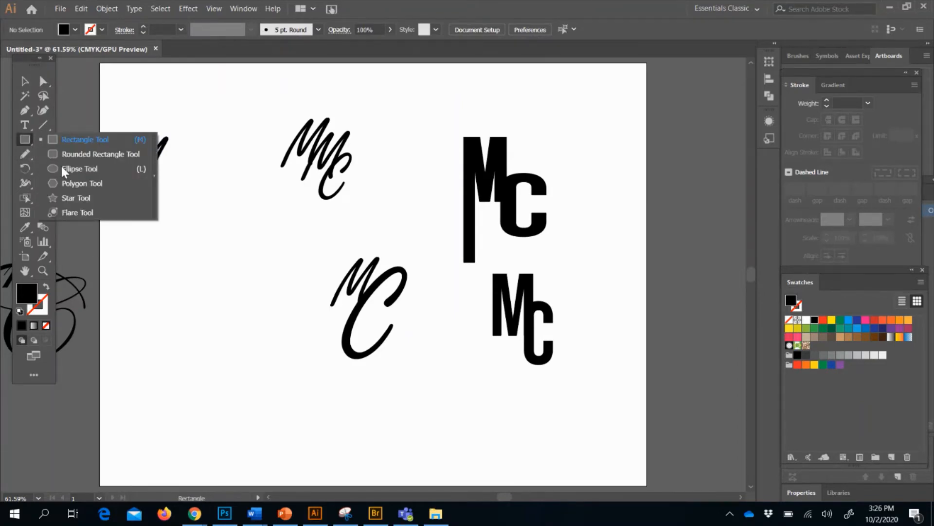
pyautogui.click(61, 168)
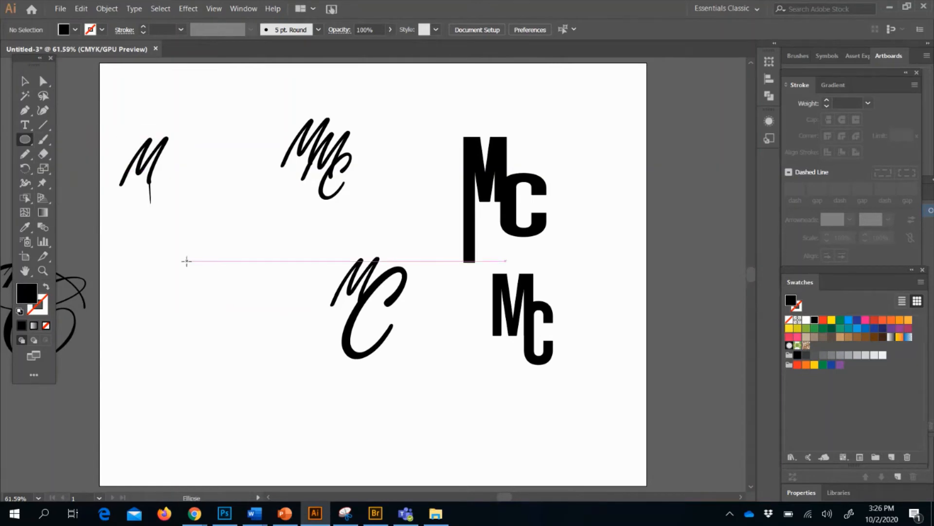
pyautogui.moveTo(187, 261); pyautogui.dragTo(289, 329)
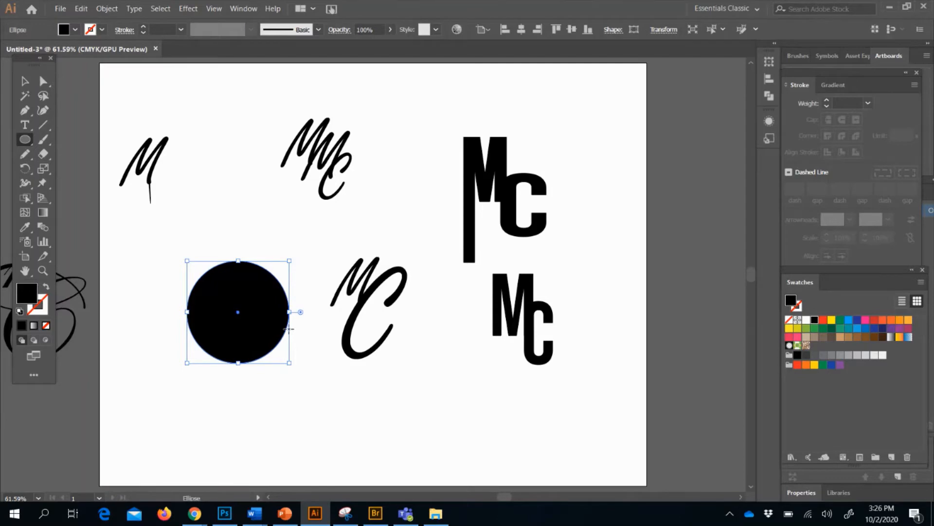
pyautogui.press('v')
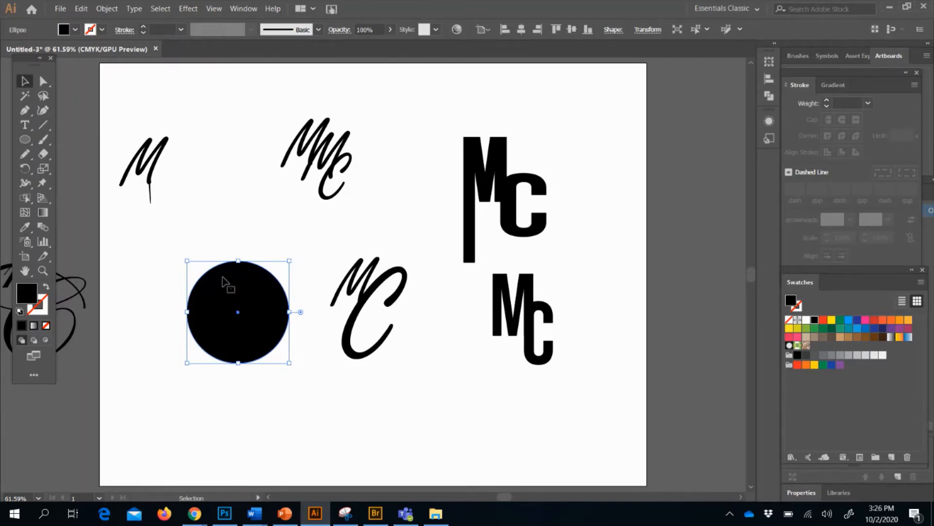
pyautogui.moveTo(238, 294); pyautogui.dragTo(209, 242)
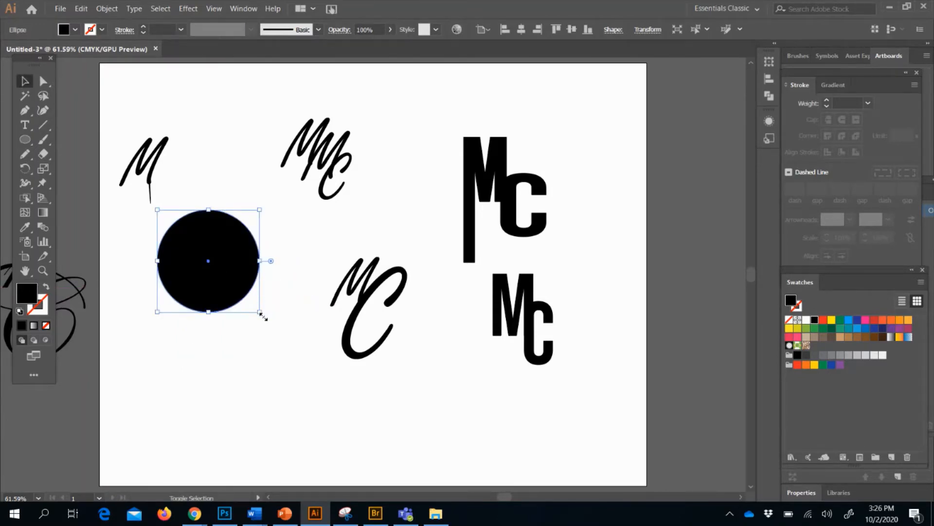
pyautogui.moveTo(261, 315); pyautogui.dragTo(295, 346)
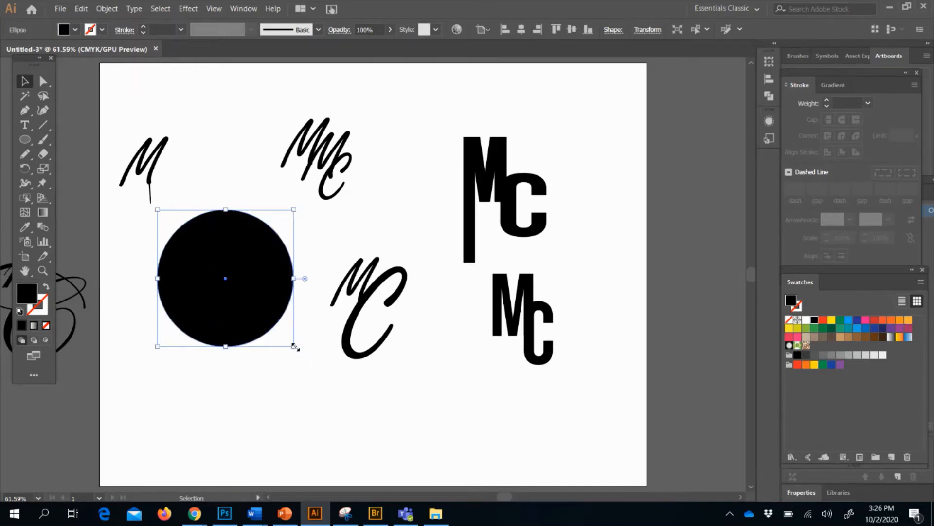
# Draw a smaller circle overlapping the upper part of the black circle and fill it white.
pyautogui.click(22, 142)
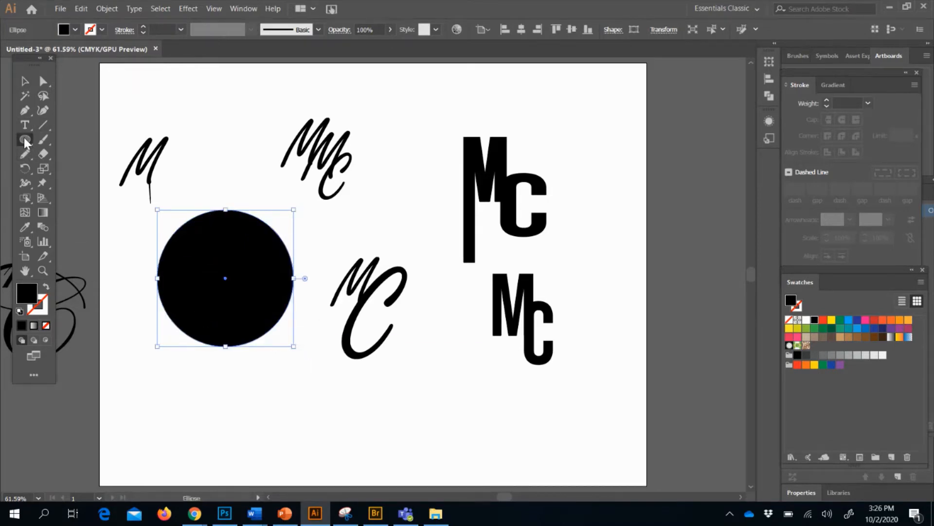
pyautogui.moveTo(203, 175); pyautogui.dragTo(276, 247)
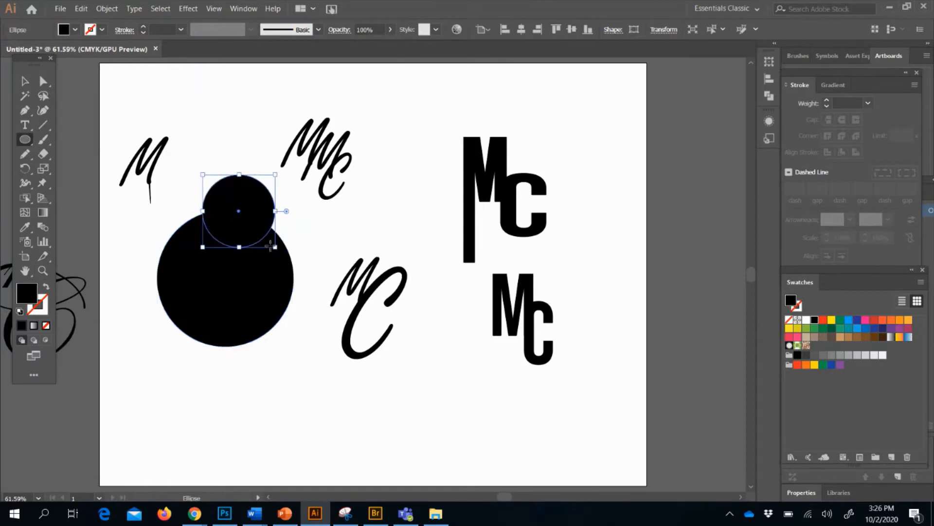
pyautogui.click(71, 27)
pyautogui.click(24, 51)
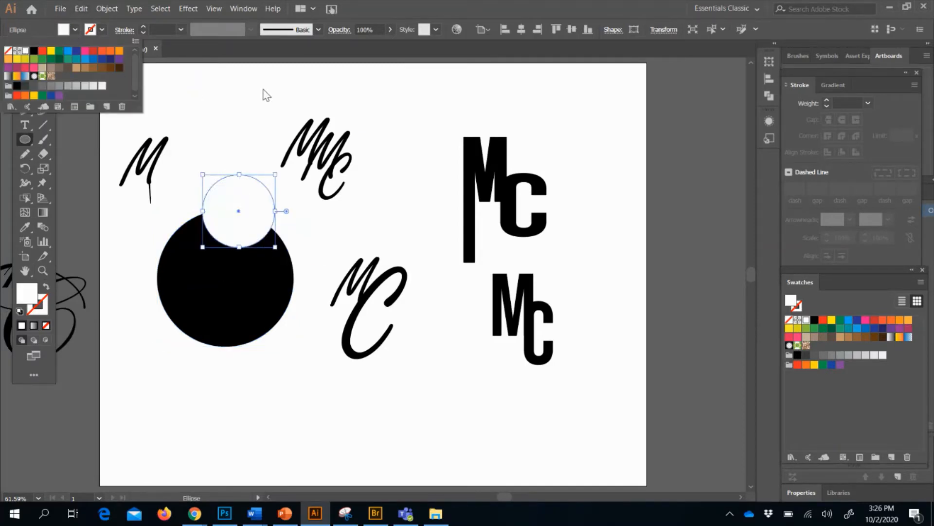
pyautogui.moveTo(257, 193); pyautogui.dragTo(253, 214)
pyautogui.hotkey('ctrl', 'shift', 'a')
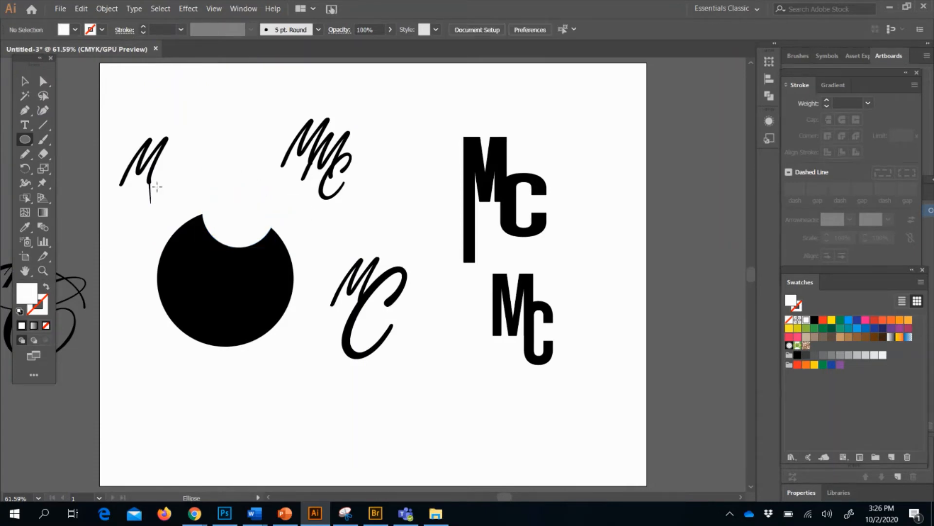
# Move the white circle inside the black circle, offset toward its left edge.
pyautogui.click(33, 81)
pyautogui.moveTo(250, 217); pyautogui.dragTo(219, 285)
pyautogui.click(206, 378)
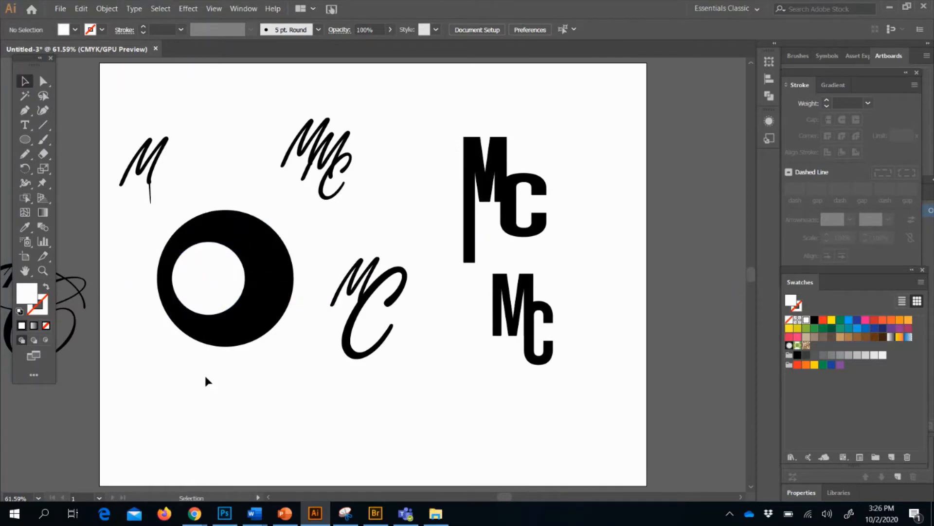
# Center the white and black circles horizontally on each other, then move the pair back below the single script M.
pyautogui.click(214, 305)
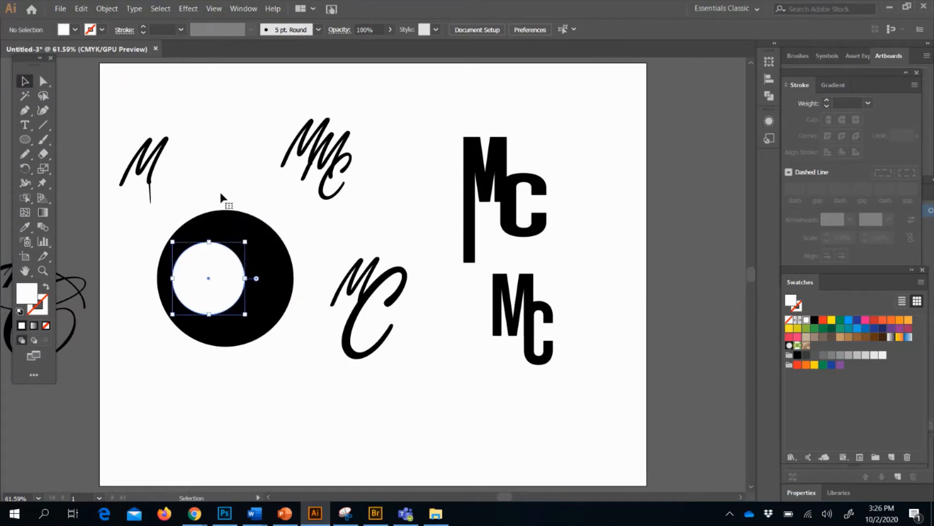
pyautogui.keyDown('shift'); pyautogui.click(218, 292); pyautogui.keyUp('shift')
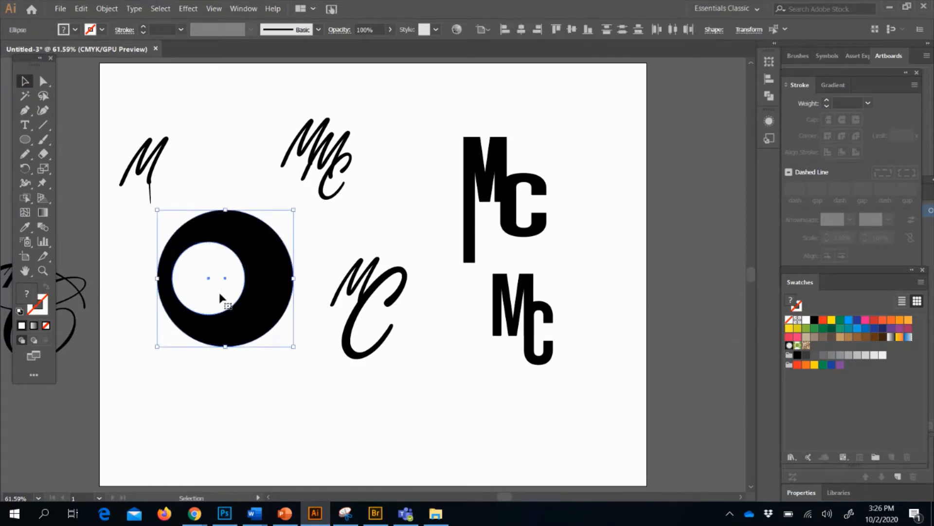
pyautogui.click(521, 29)
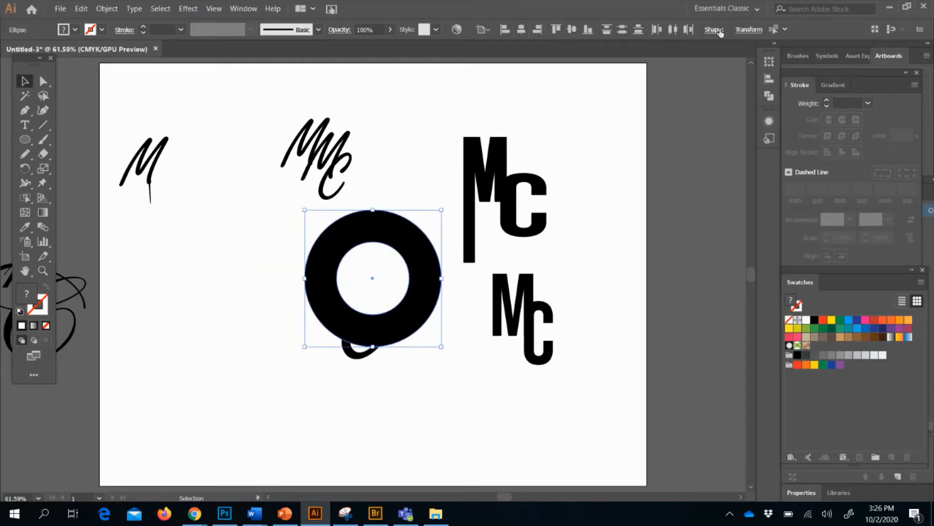
pyautogui.click(486, 30)
pyautogui.click(495, 44)
pyautogui.moveTo(365, 217); pyautogui.dragTo(218, 225)
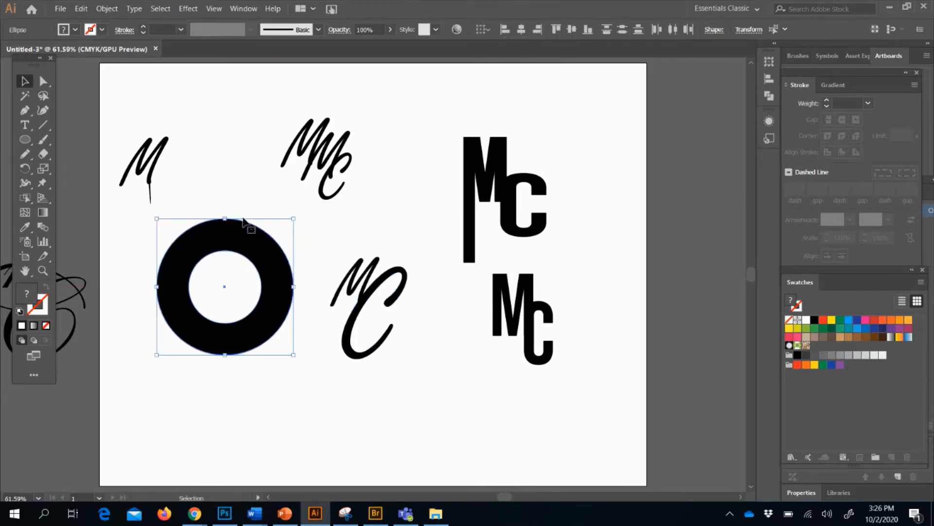
# Enlarge the white circle toward the upper right past the black circle's edge so that a crescent remains.
pyautogui.click(205, 179)
pyautogui.click(225, 273)
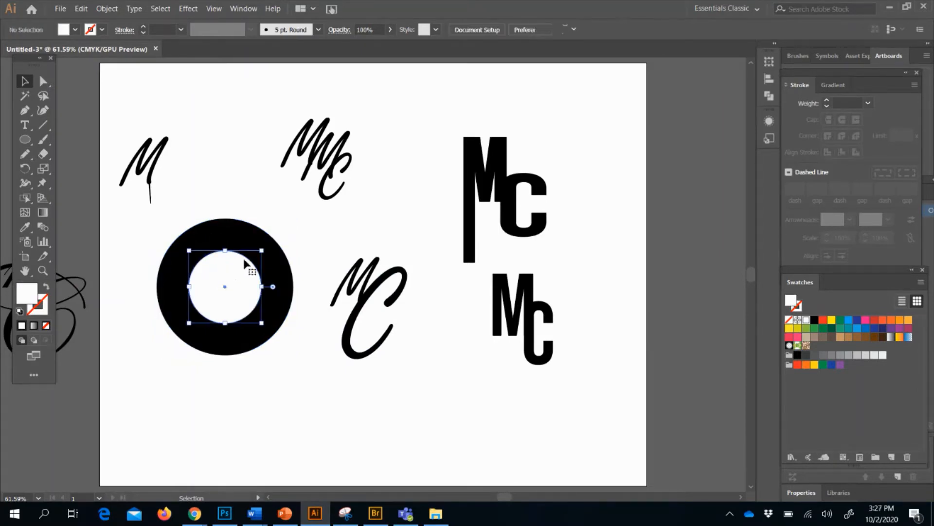
pyautogui.moveTo(262, 250)
pyautogui.mouseDown()
pyautogui.moveTo(305, 205)
pyautogui.moveTo(246, 250)
pyautogui.mouseUp()
pyautogui.click(244, 395)
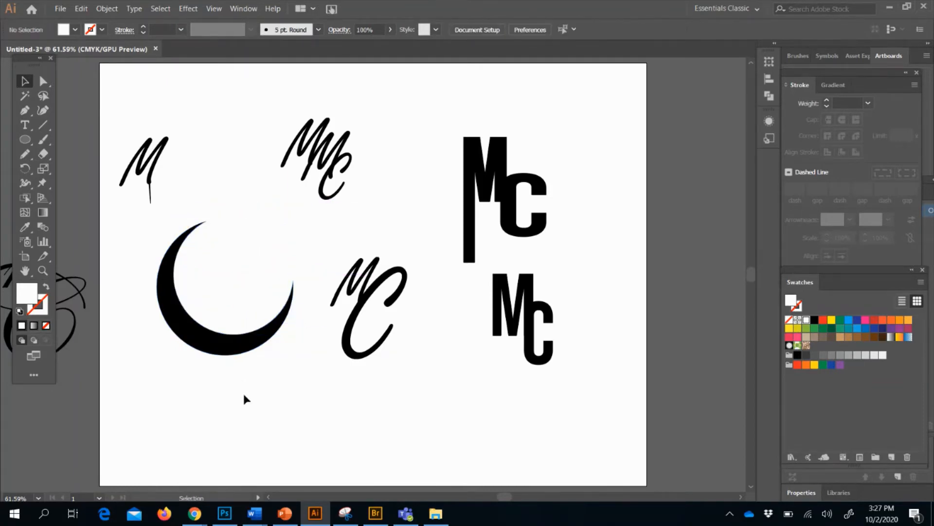
# Move the single script M onto the lower inner edge of the crescent and bring it to the front.
pyautogui.moveTo(151, 166); pyautogui.dragTo(241, 312)
pyautogui.click(306, 376)
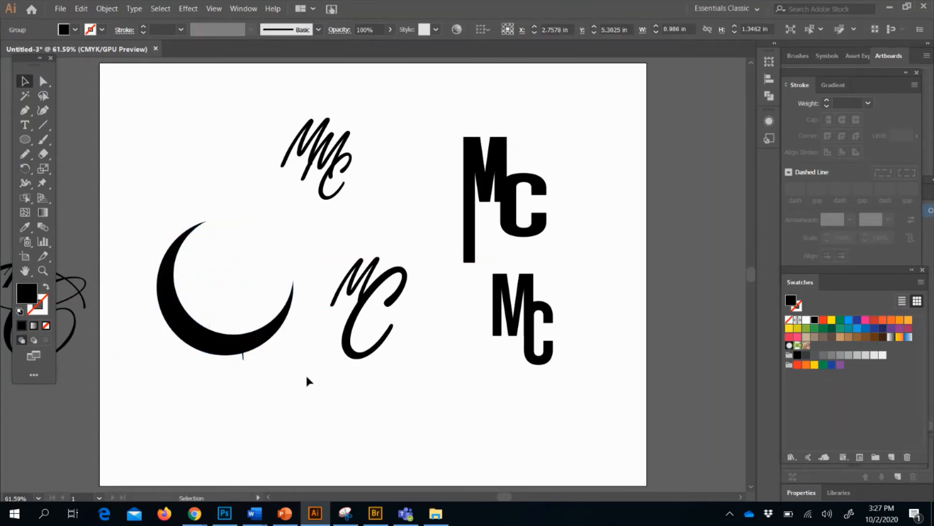
pyautogui.click(244, 360)
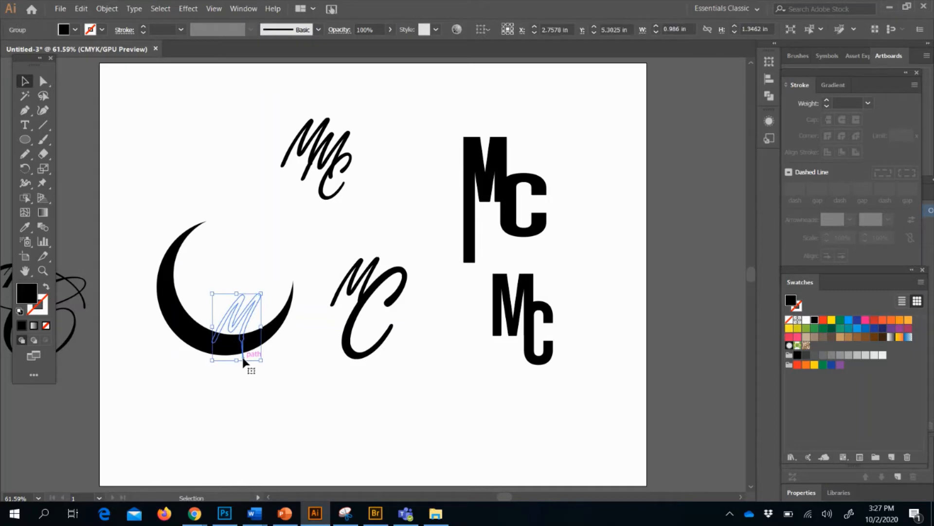
pyautogui.rightClick(244, 360)
pyautogui.moveTo(272, 304)
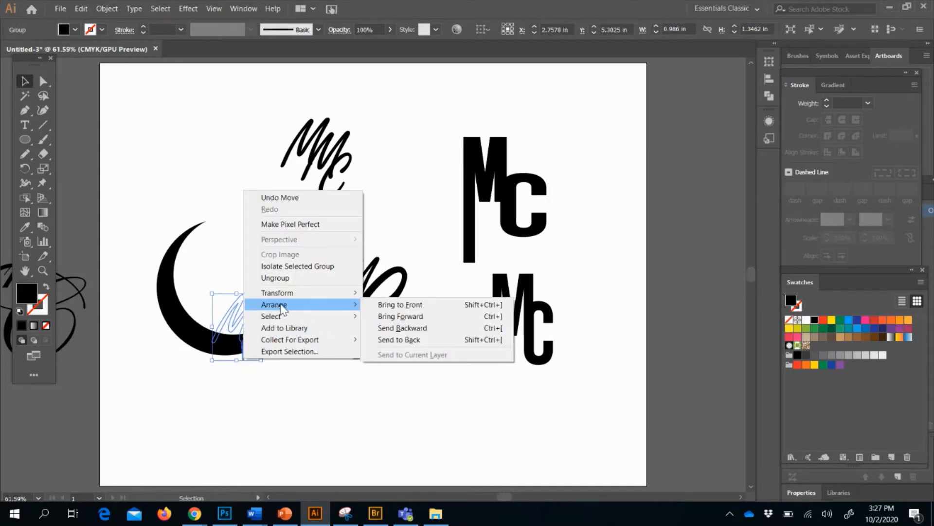
pyautogui.click(393, 304)
pyautogui.click(283, 395)
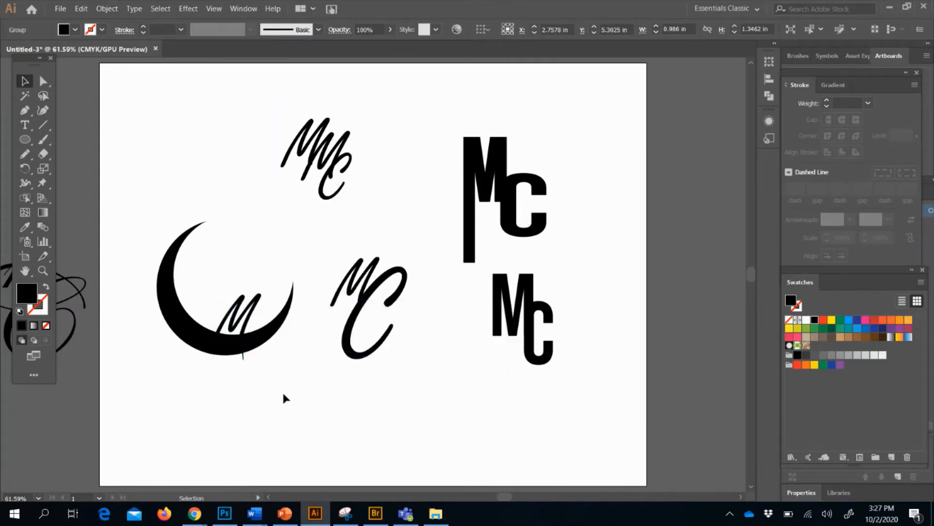
# Isolate the script MMC group, duplicate its C near the larger script MC, and leave isolation mode.
pyautogui.click(334, 196)
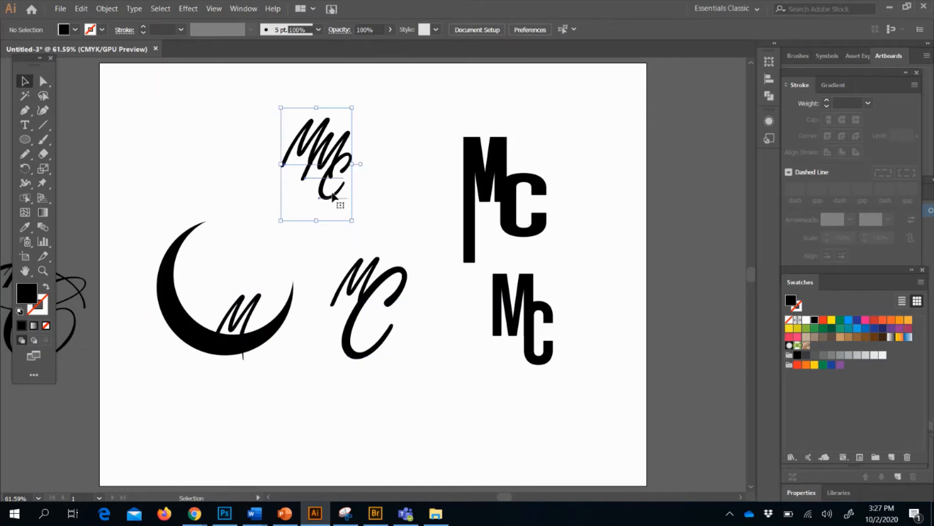
pyautogui.doubleClick(338, 165)
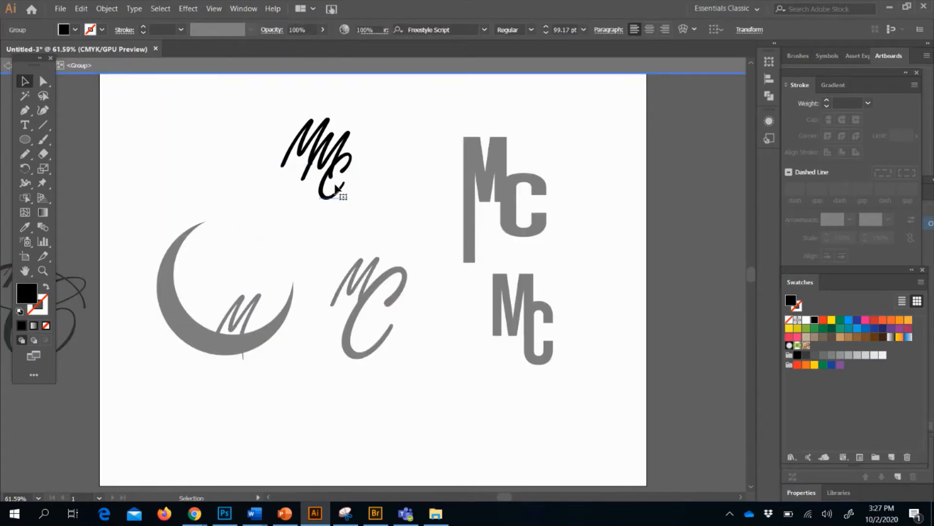
pyautogui.click(341, 188)
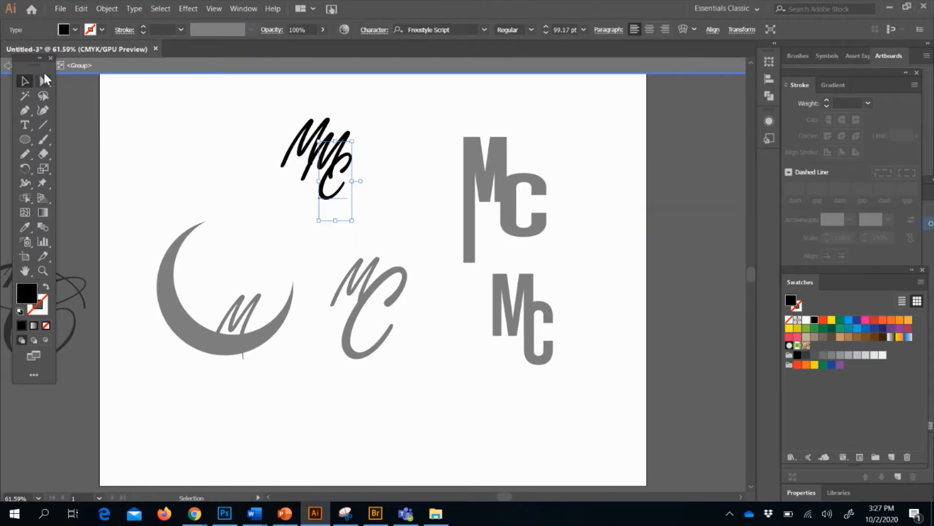
pyautogui.moveTo(31, 59); pyautogui.dragTo(12, 91)
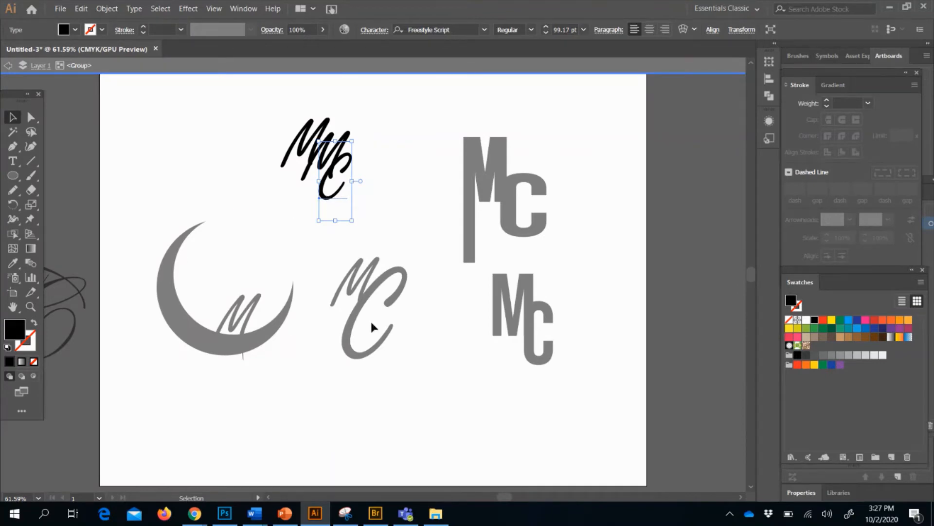
pyautogui.hotkey('ctrl', 'v')
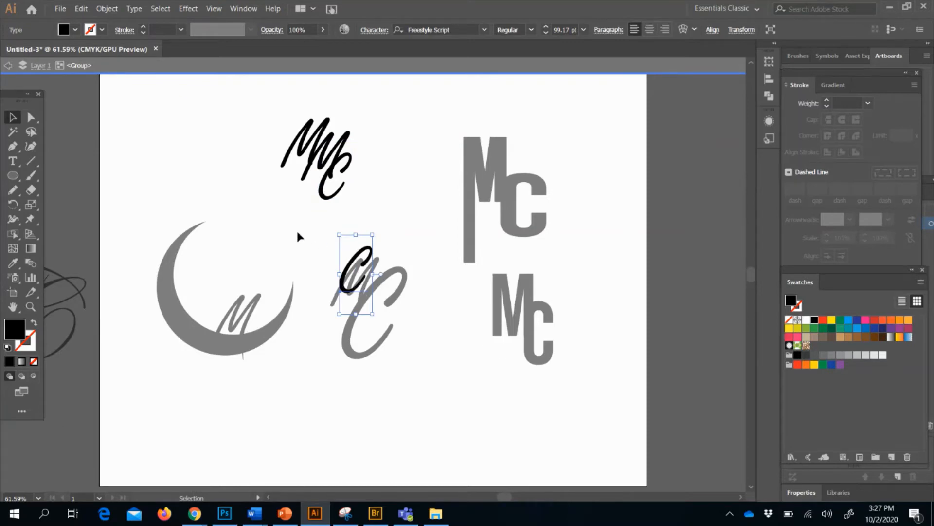
pyautogui.click(7, 66)
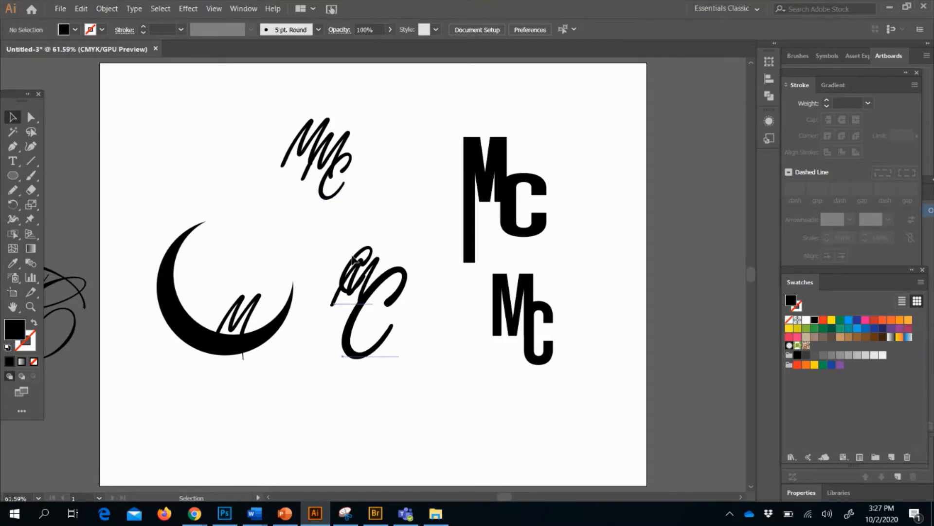
# Move the larger script MC down and to the right, clear of the duplicated C.
pyautogui.moveTo(354, 262); pyautogui.dragTo(377, 294)
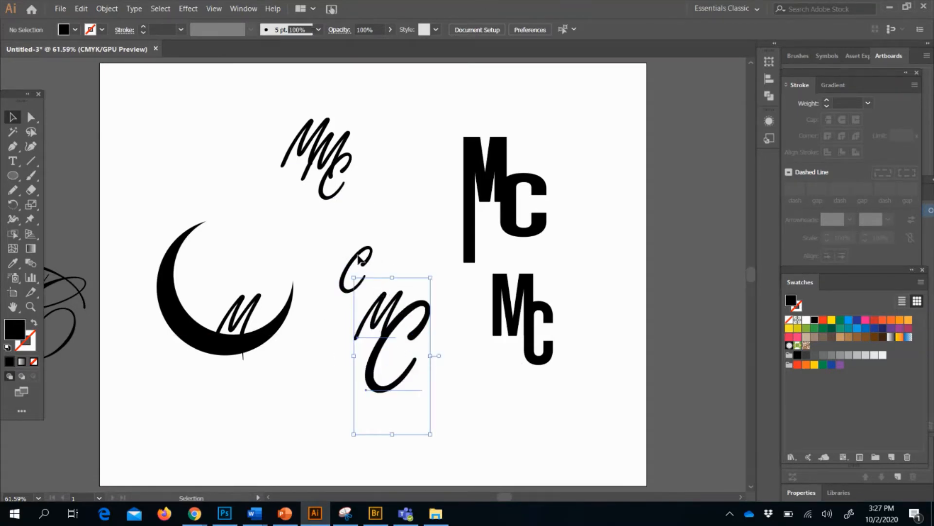
pyautogui.moveTo(364, 254); pyautogui.dragTo(282, 304)
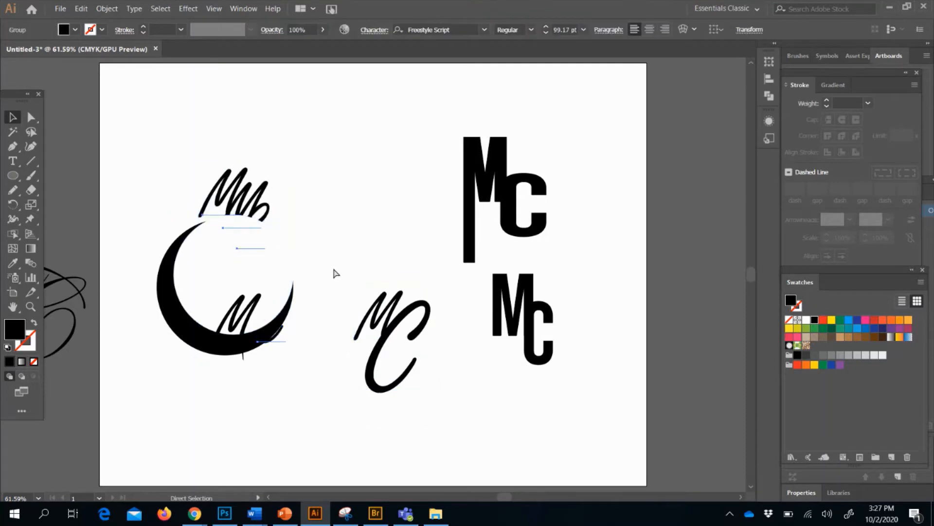
pyautogui.hotkey('ctrl', 'z')
pyautogui.click(330, 343)
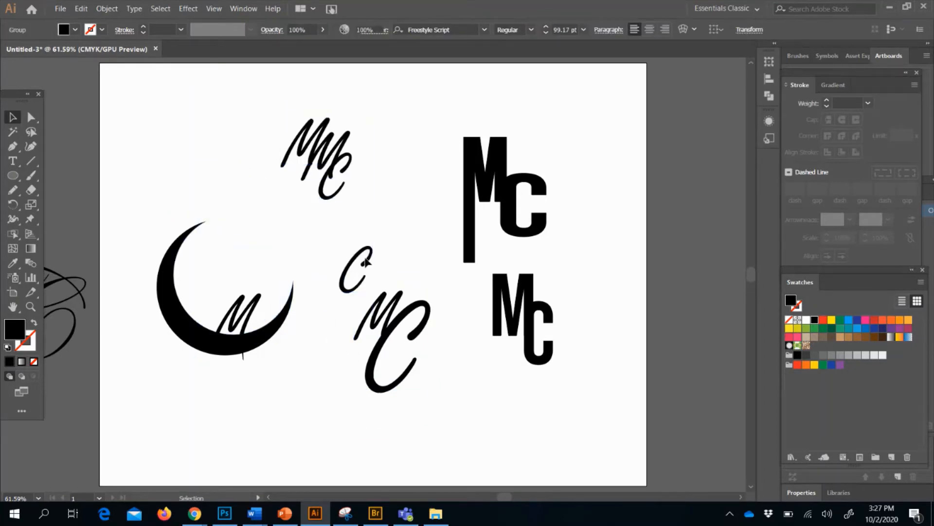
# Ungroup the duplicated C from the MMC letters and bring it to the front beside the M on the crescent.
pyautogui.rightClick(366, 262)
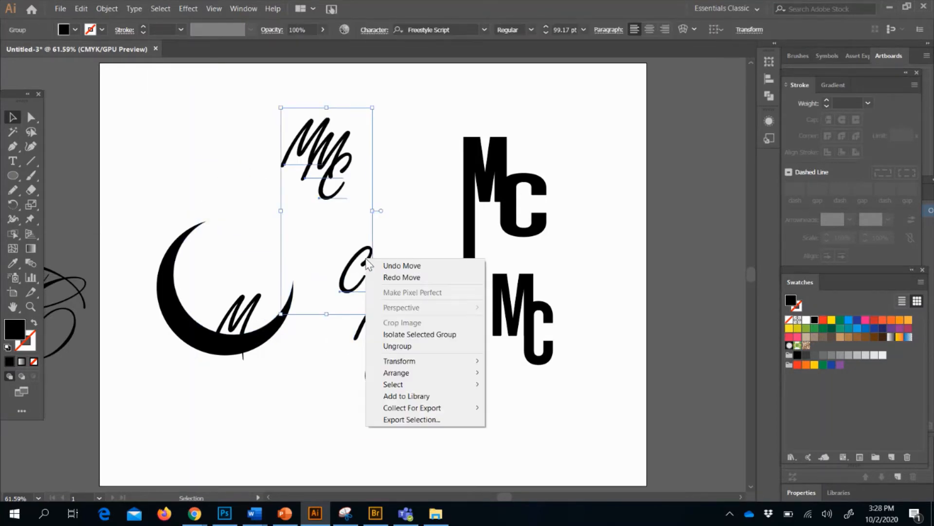
pyautogui.click(390, 347)
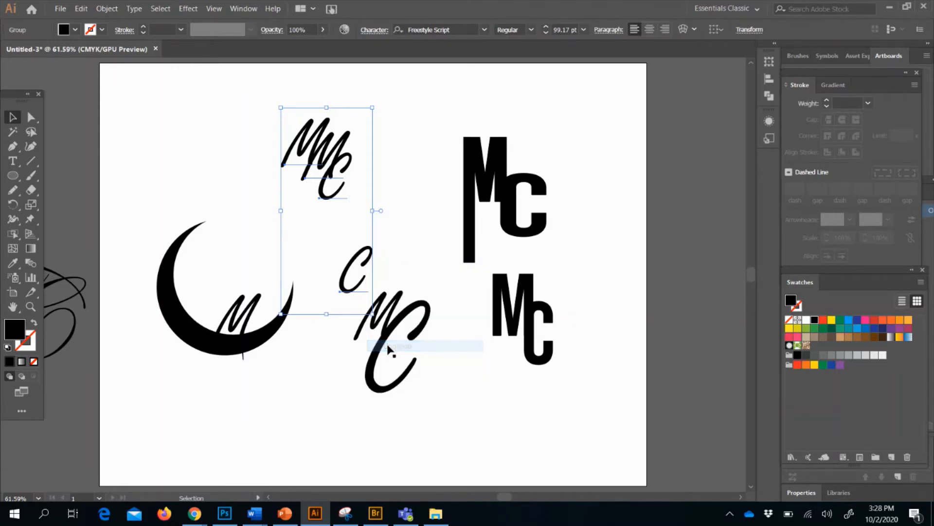
pyautogui.moveTo(356, 264); pyautogui.dragTo(261, 311)
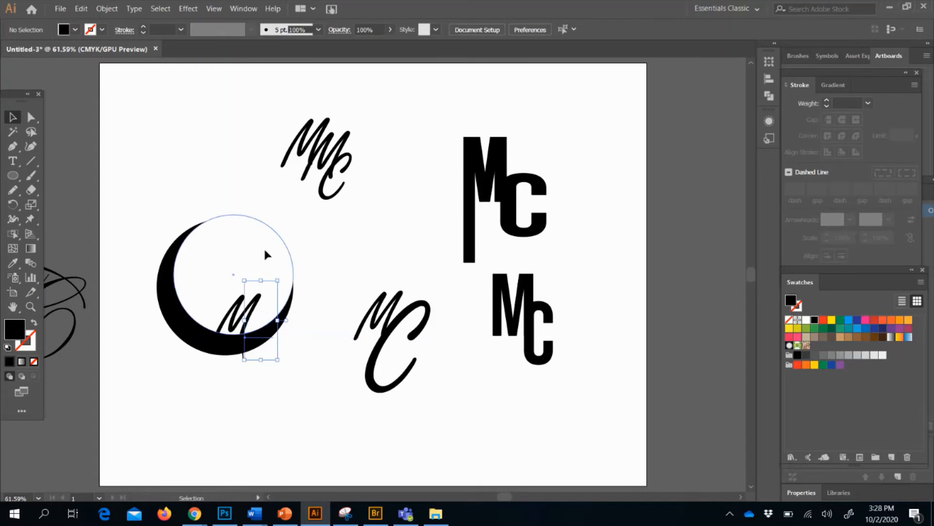
pyautogui.rightClick(266, 317)
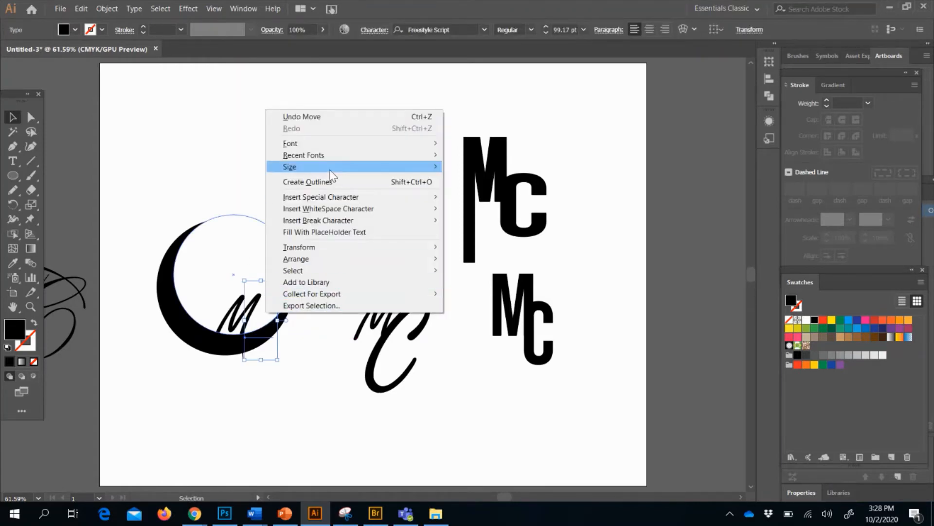
pyautogui.moveTo(308, 259)
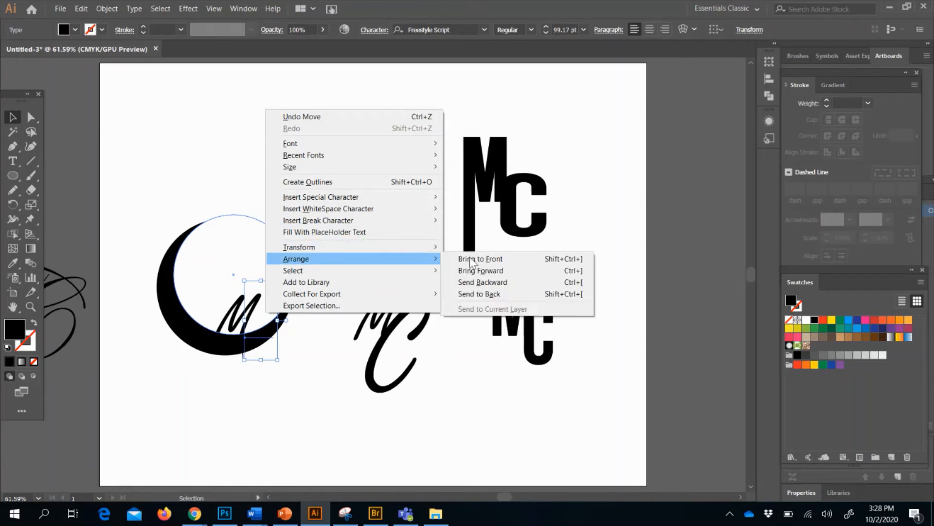
pyautogui.click(503, 259)
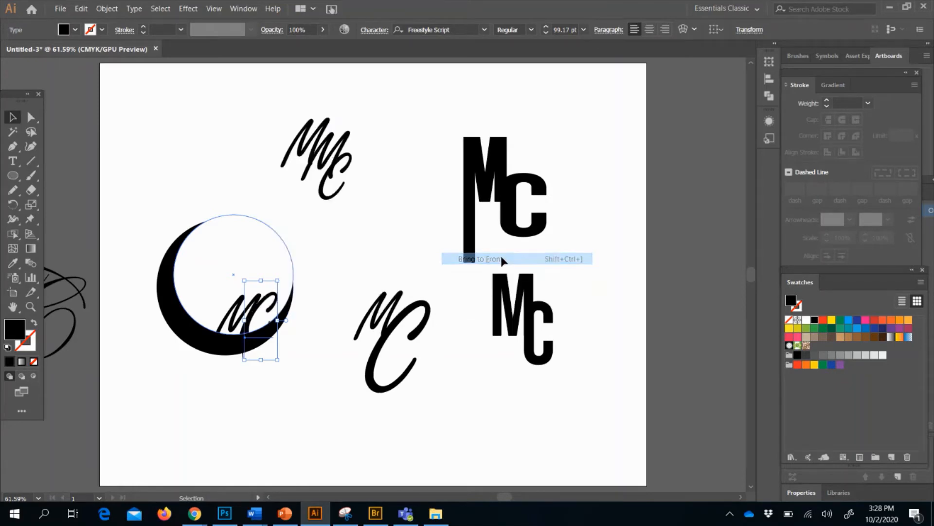
# Scale the C on the crescent down to about 85 pt and nudge it slightly lower against the M's right leg.
pyautogui.click(267, 325)
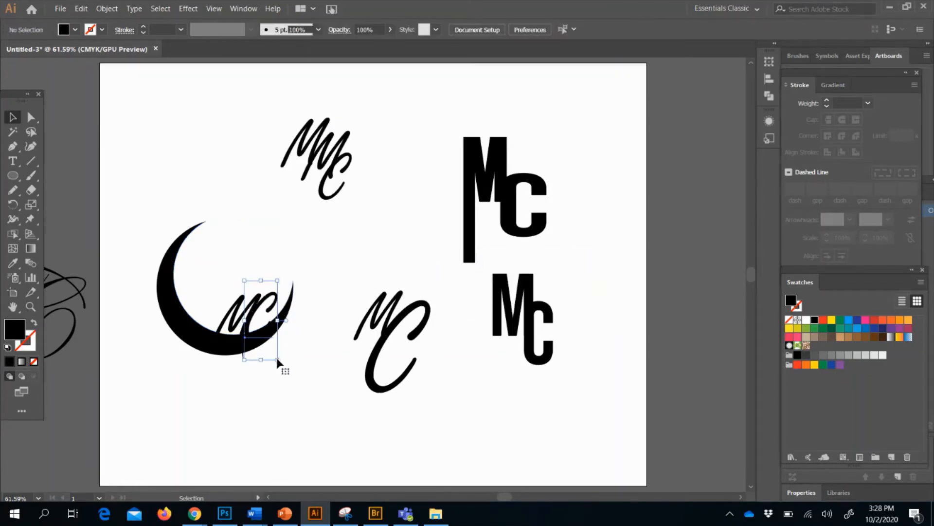
pyautogui.moveTo(276, 360); pyautogui.dragTo(273, 348)
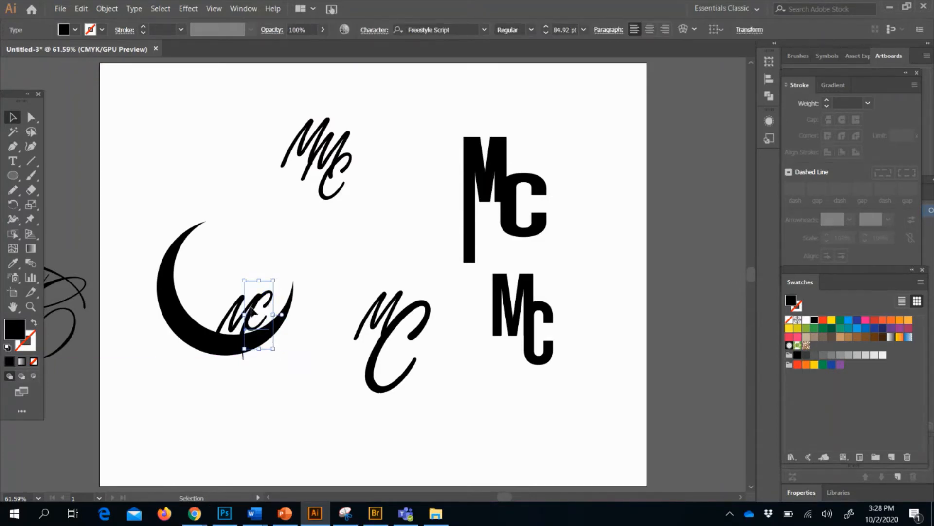
pyautogui.moveTo(252, 312); pyautogui.dragTo(253, 316)
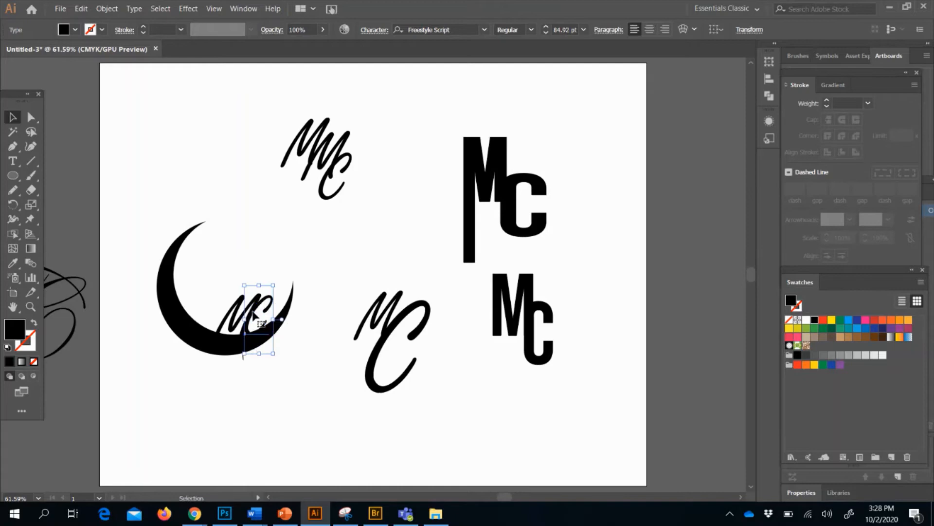
pyautogui.click(297, 419)
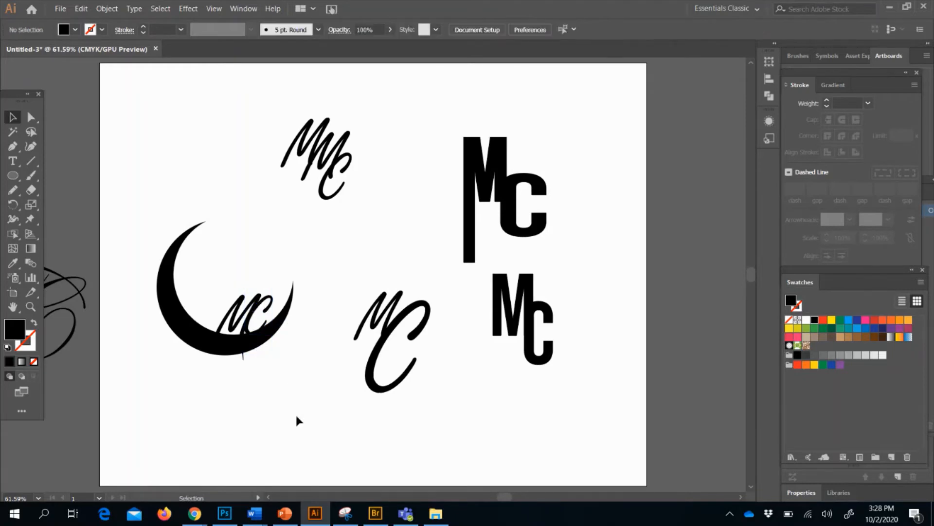
# Draw a black circle above the crescent and a smaller one about 1.96 in wide overlapping its lower right part.
pyautogui.click(20, 175)
pyautogui.moveTo(125, 108); pyautogui.dragTo(223, 206)
pyautogui.moveTo(146, 137); pyautogui.dragTo(220, 202)
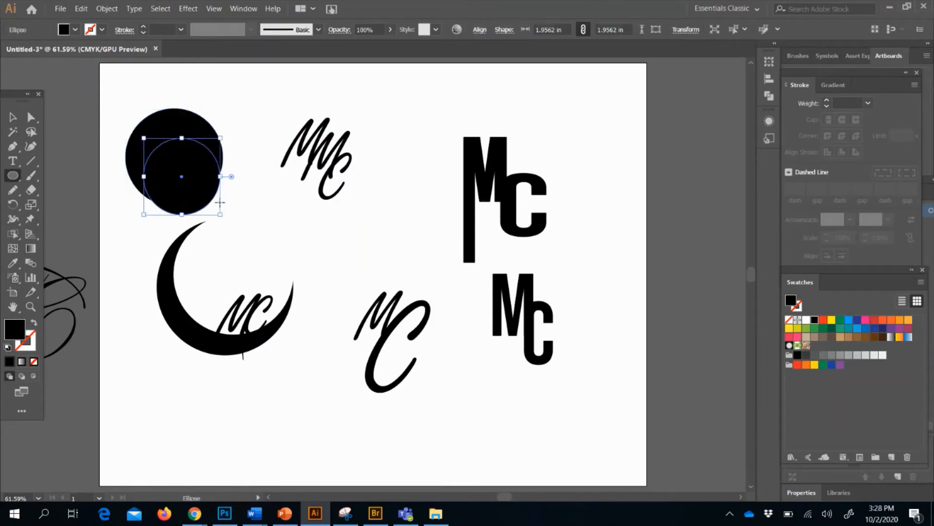
# Fill the smaller circle with white and move it to the centre of the black circle.
pyautogui.click(75, 29)
pyautogui.click(26, 50)
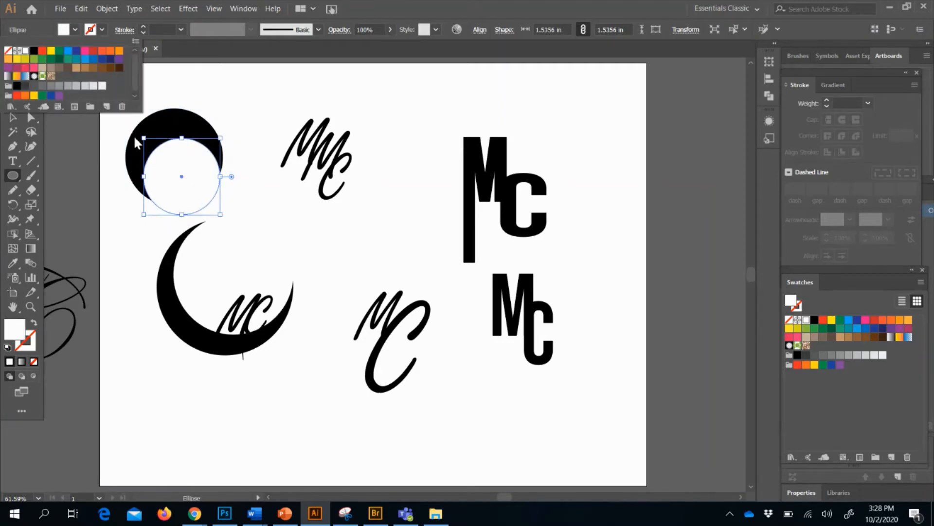
pyautogui.click(165, 155)
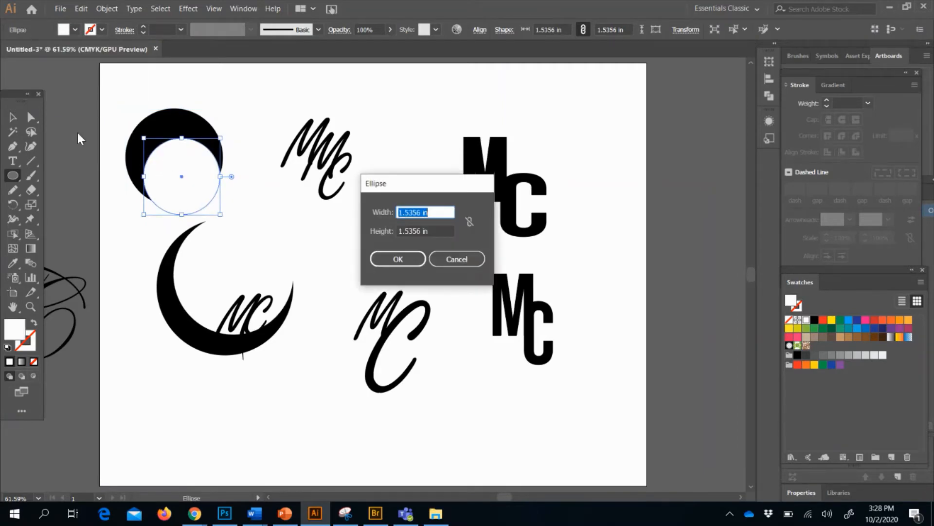
pyautogui.click(458, 253)
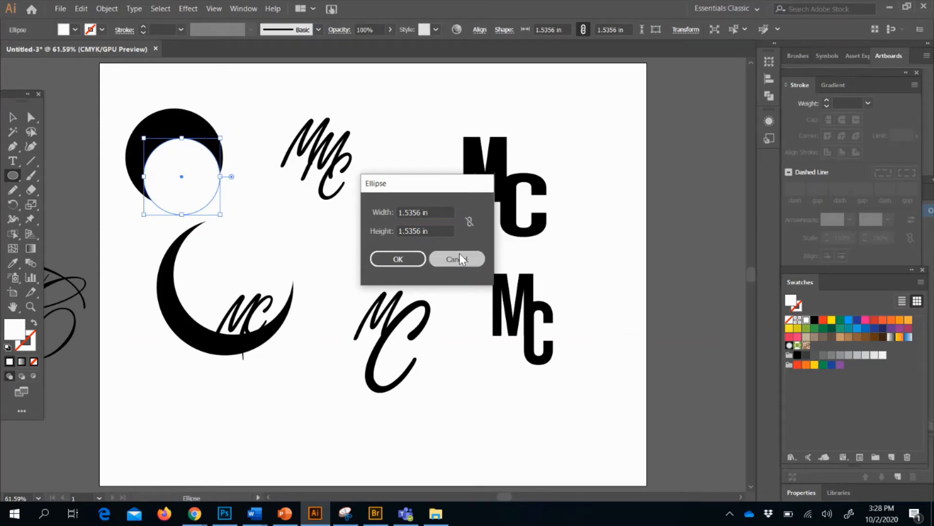
pyautogui.click(14, 116)
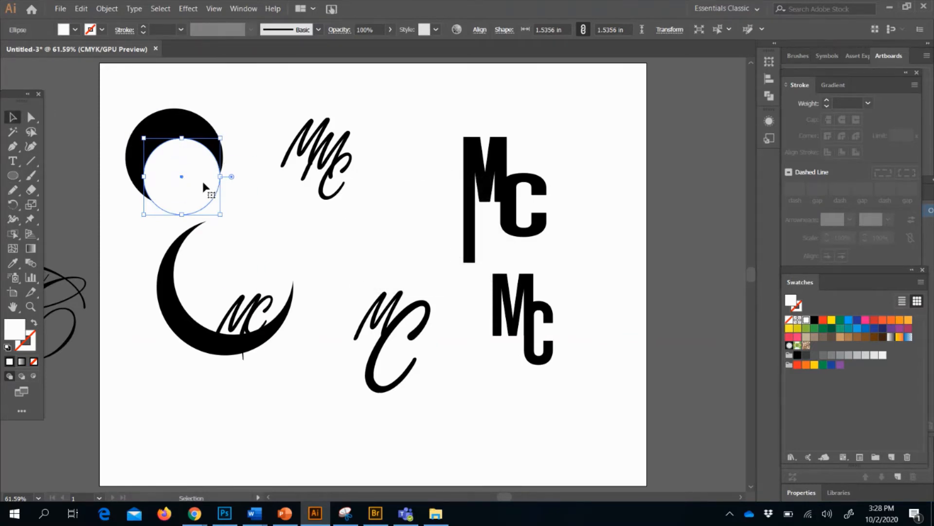
pyautogui.moveTo(203, 184); pyautogui.dragTo(195, 164)
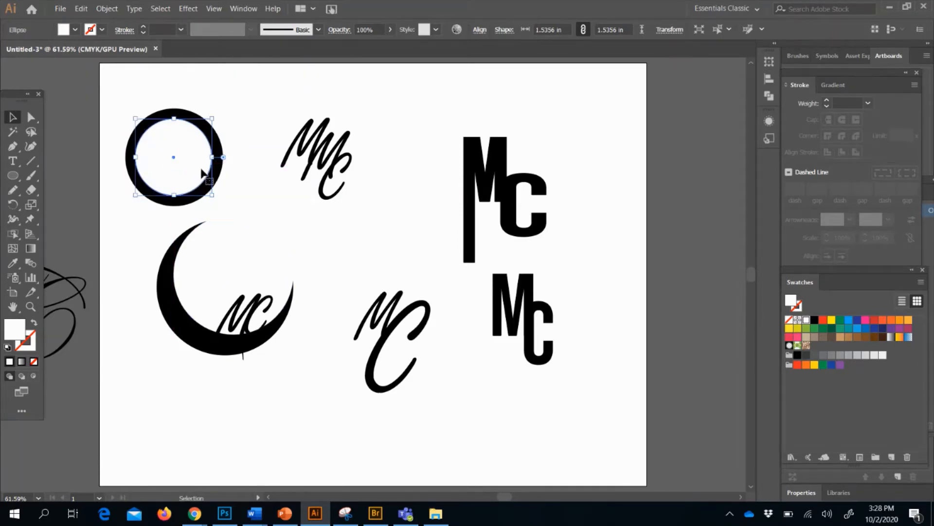
# Give the white inner circle a black stroke.
pyautogui.click(101, 29)
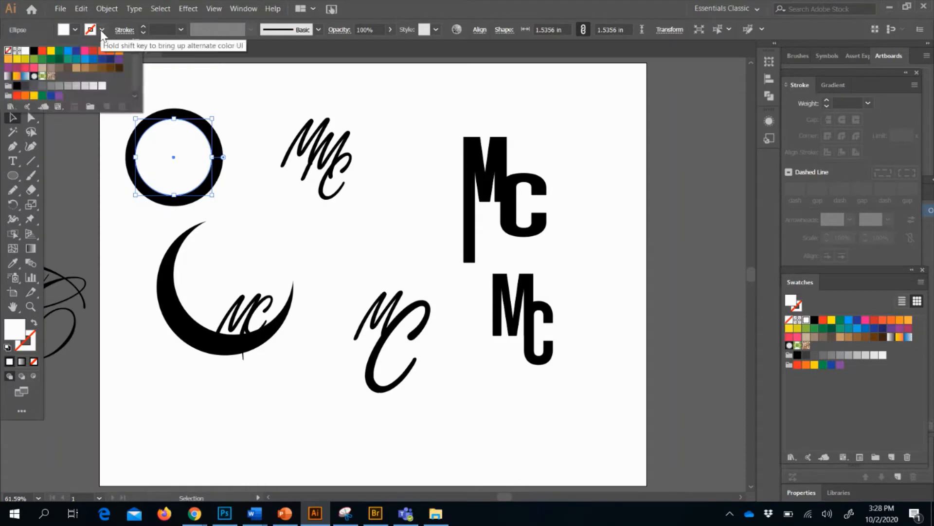
pyautogui.click(40, 57)
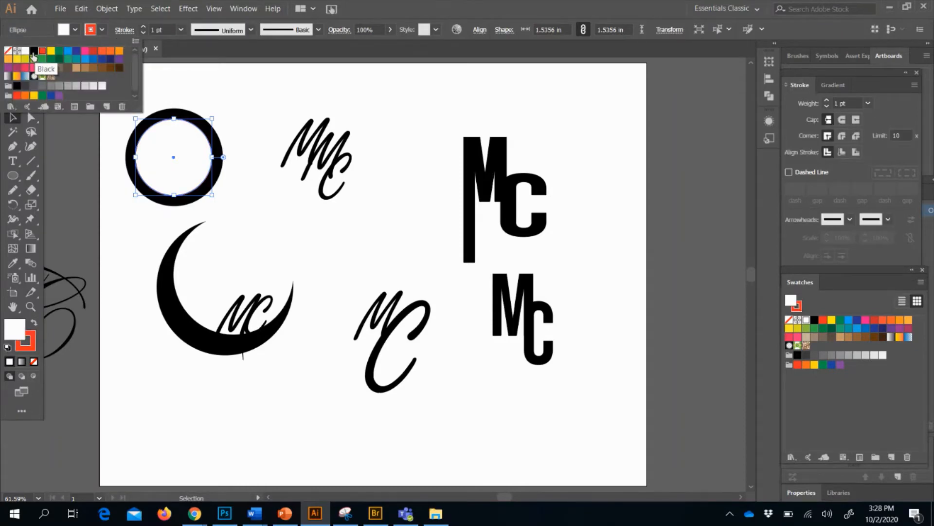
pyautogui.click(33, 50)
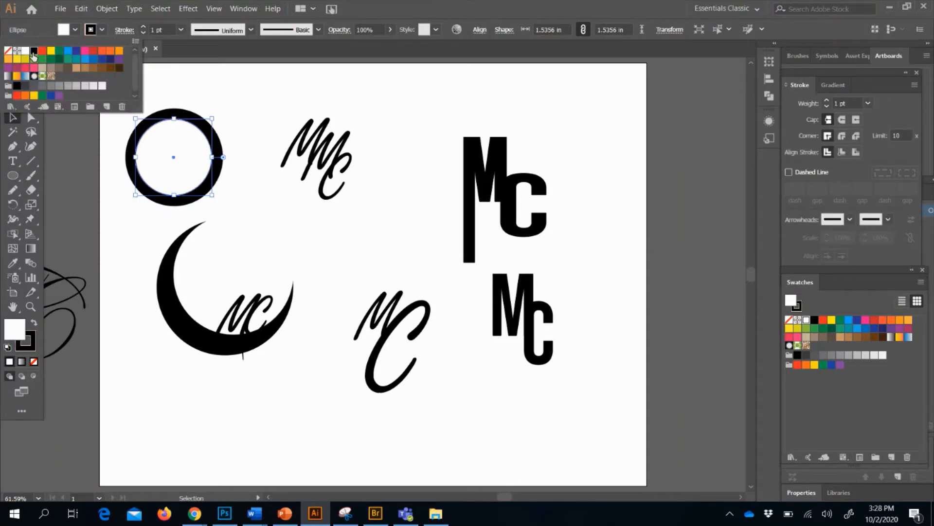
pyautogui.click(184, 114)
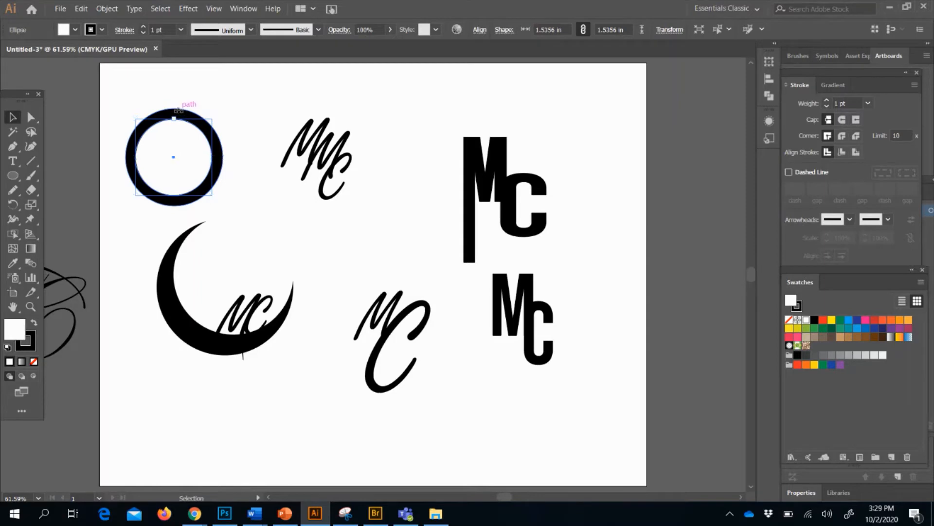
pyautogui.click(196, 83)
# Fill the larger outer circle with white and give it a black stroke.
pyautogui.click(191, 117)
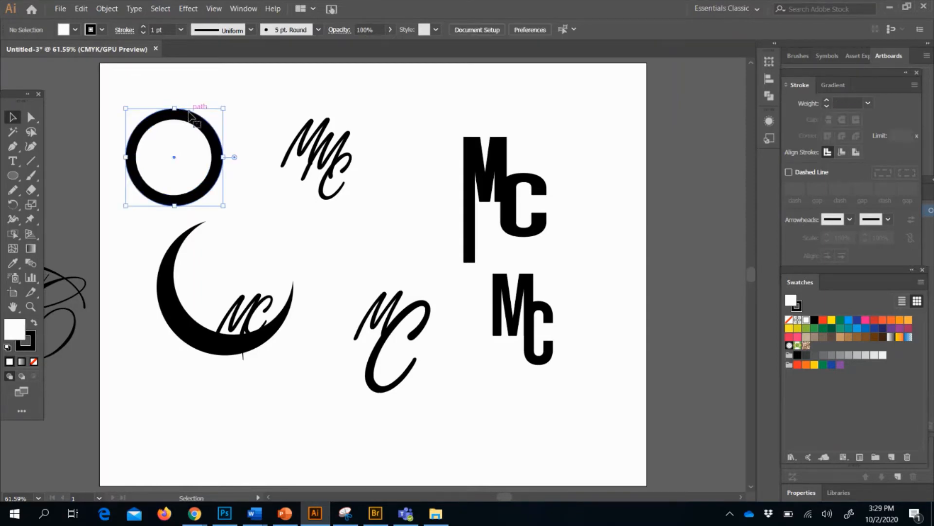
pyautogui.click(75, 30)
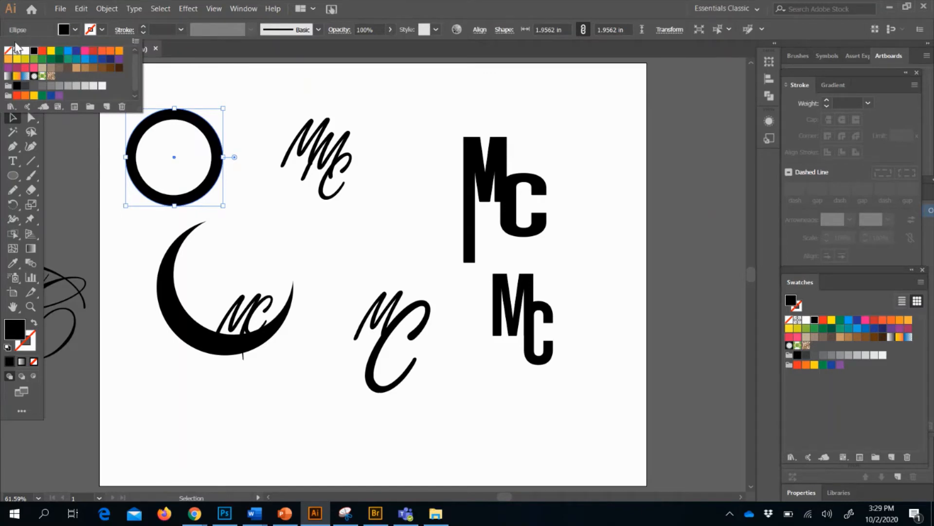
pyautogui.click(25, 50)
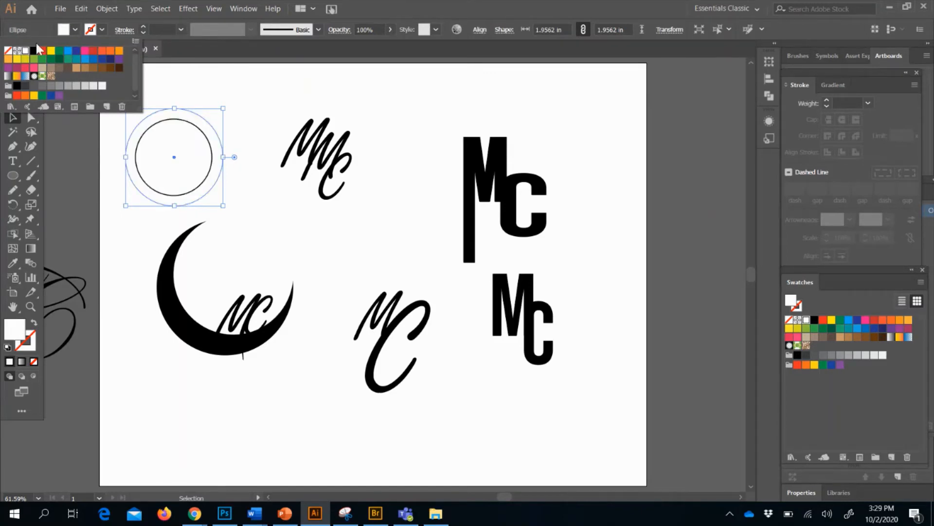
pyautogui.click(102, 30)
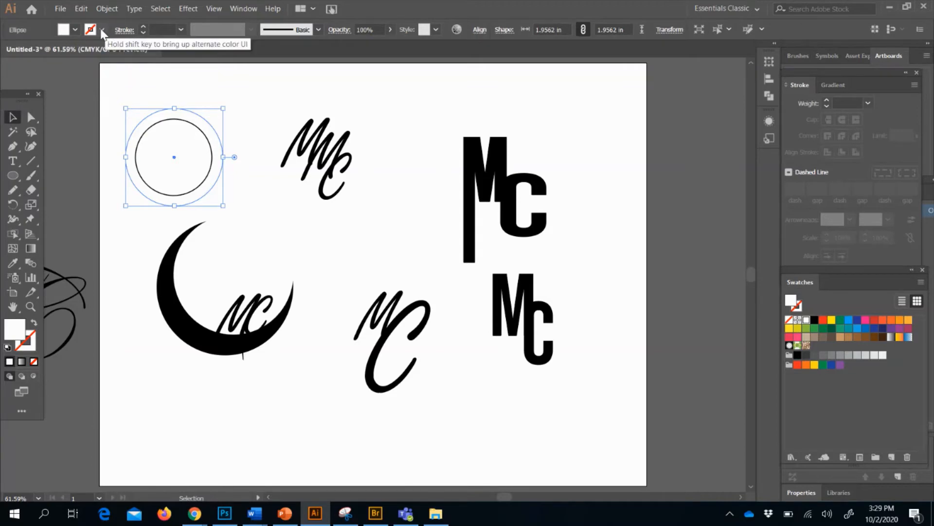
pyautogui.click(101, 29)
pyautogui.click(34, 50)
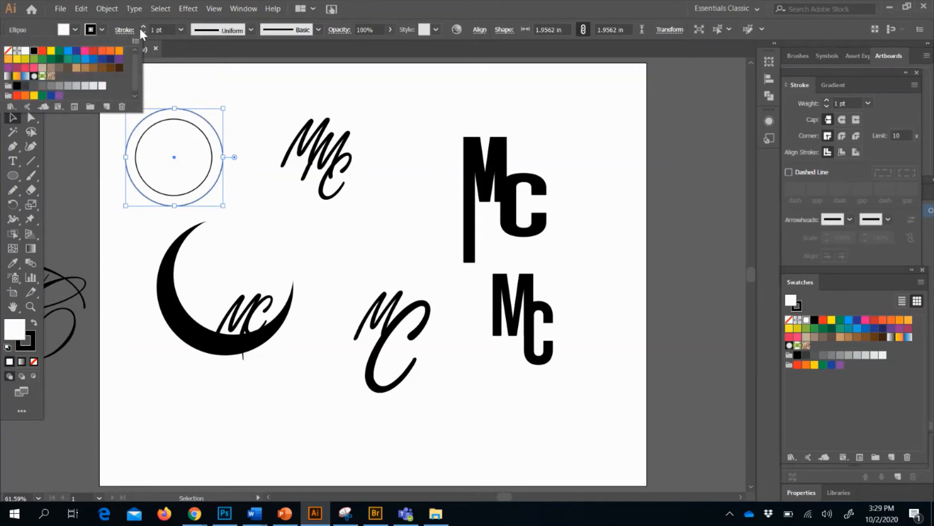
# Increase the outer circle's stroke weight to 9 pt.
pyautogui.click(142, 27)
pyautogui.click(143, 27)
pyautogui.click(143, 26)
pyautogui.click(142, 26)
pyautogui.click(143, 27)
pyautogui.click(142, 27)
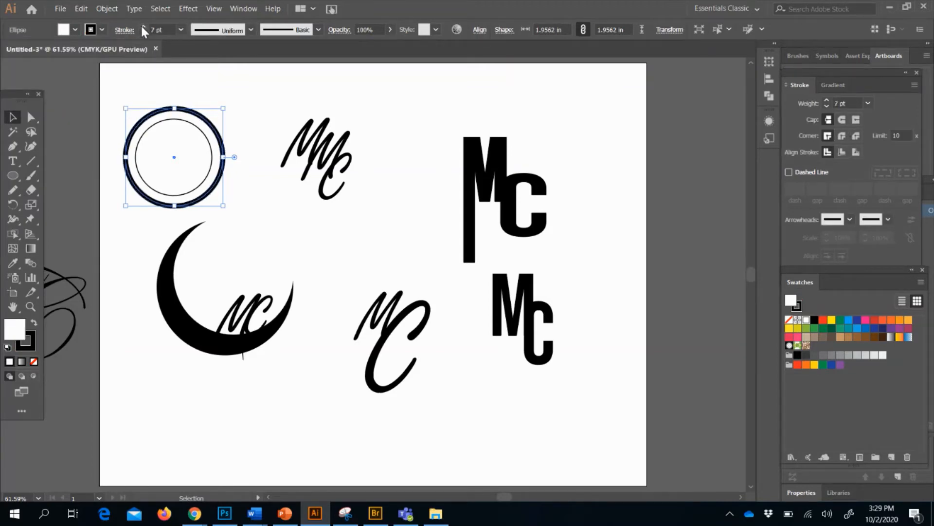
# Increase the inner circle's stroke weight to 9 pt to match the outer ring.
pyautogui.click(183, 123)
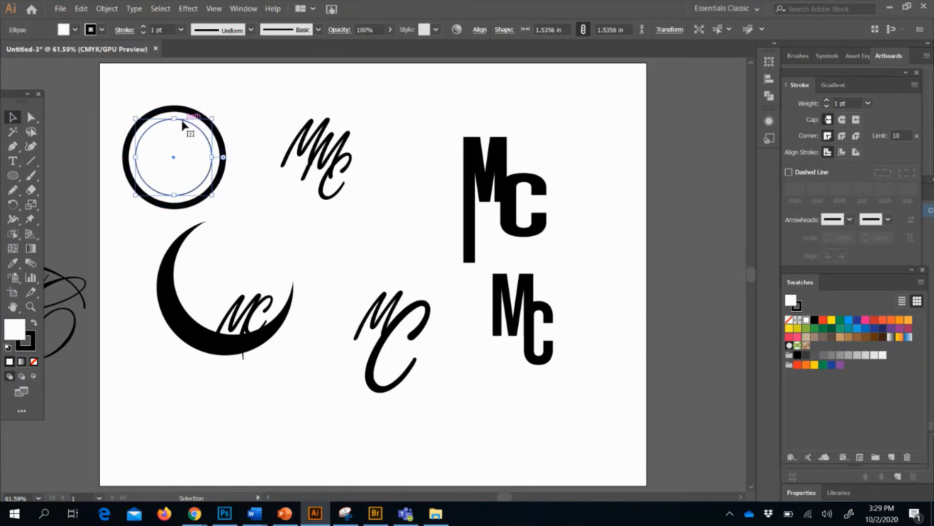
pyautogui.click(143, 27)
pyautogui.click(142, 27)
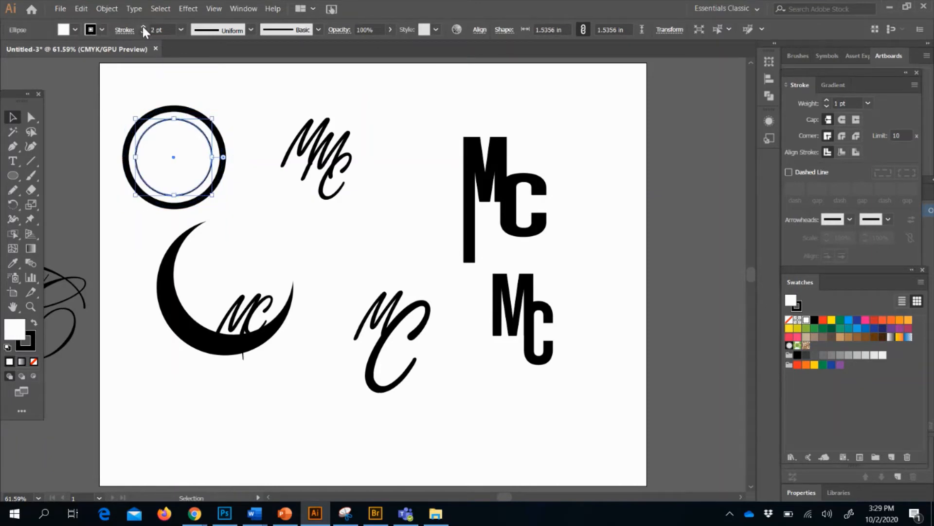
pyautogui.click(143, 27)
pyautogui.click(142, 26)
pyautogui.click(142, 27)
pyautogui.click(142, 27)
pyautogui.click(143, 27)
pyautogui.click(142, 27)
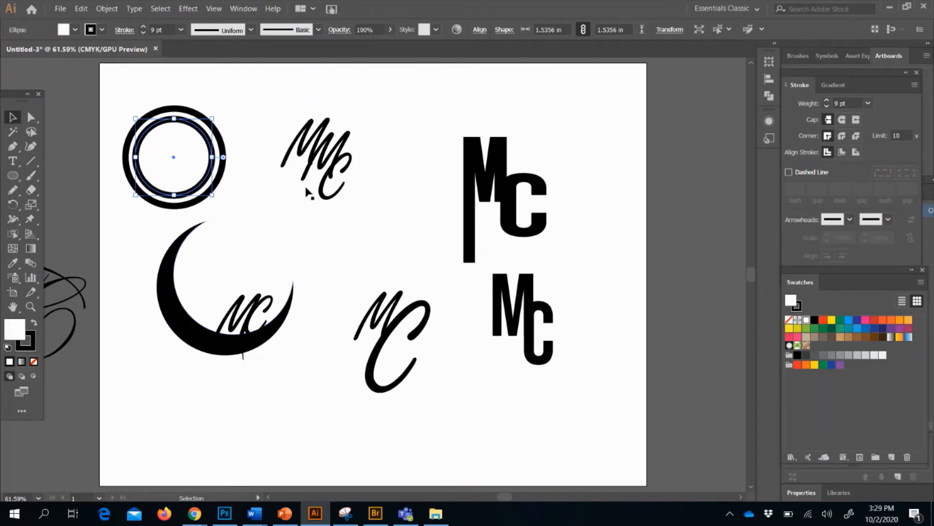
pyautogui.click(268, 88)
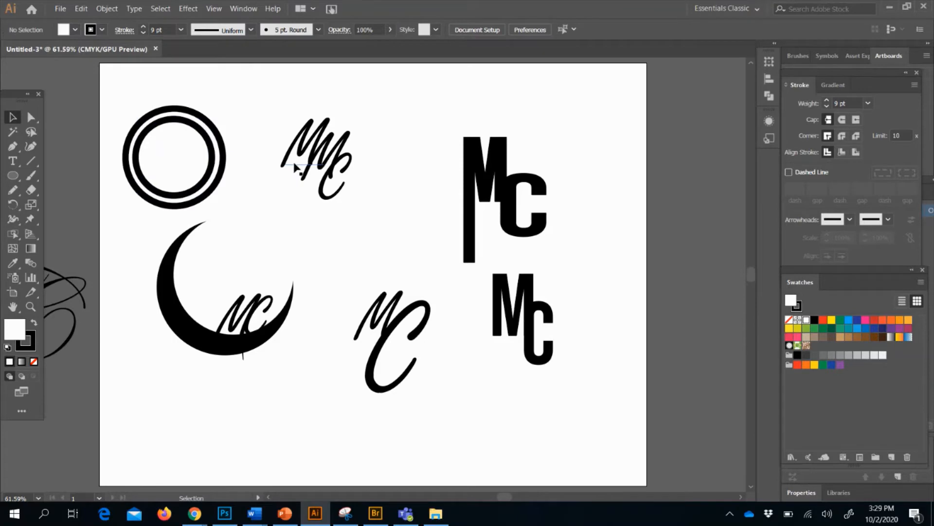
# Apply the double-bulge variable width profile (Width Profile 2) to the inner circle's stroke.
pyautogui.click(210, 163)
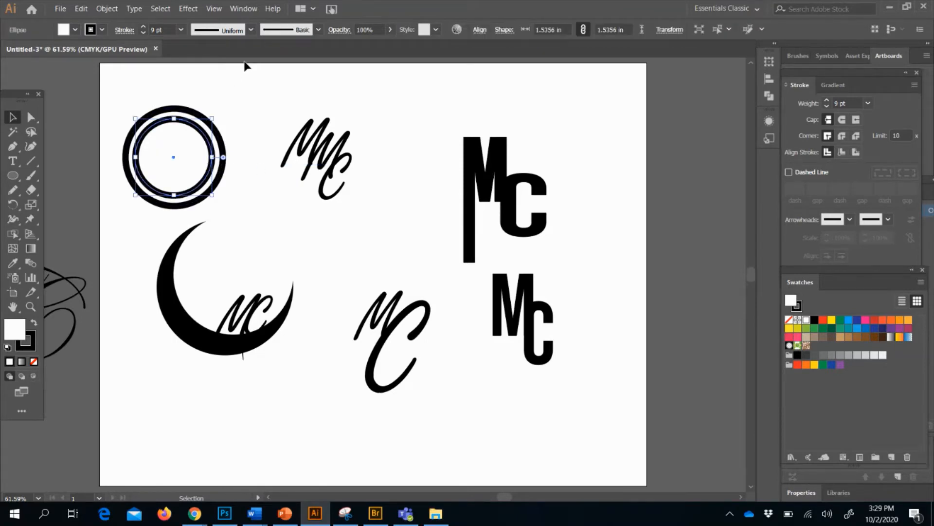
pyautogui.click(250, 30)
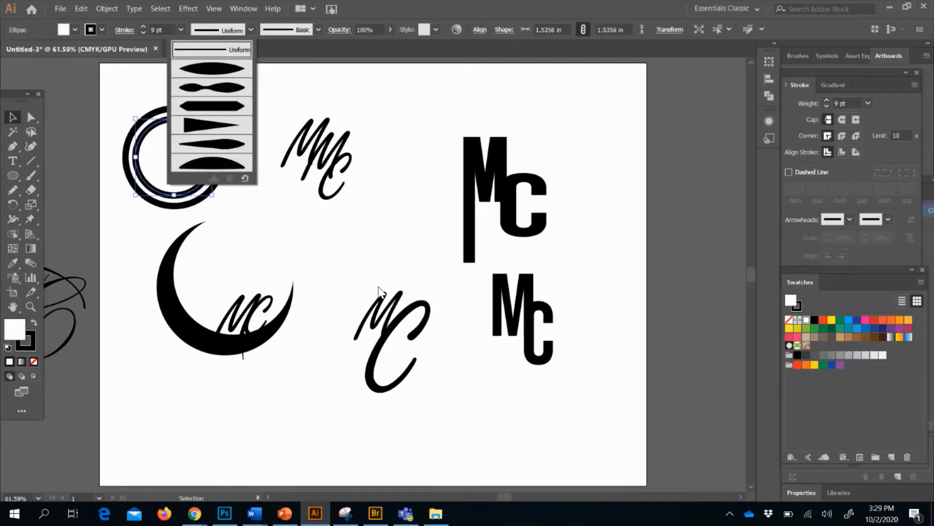
pyautogui.click(208, 85)
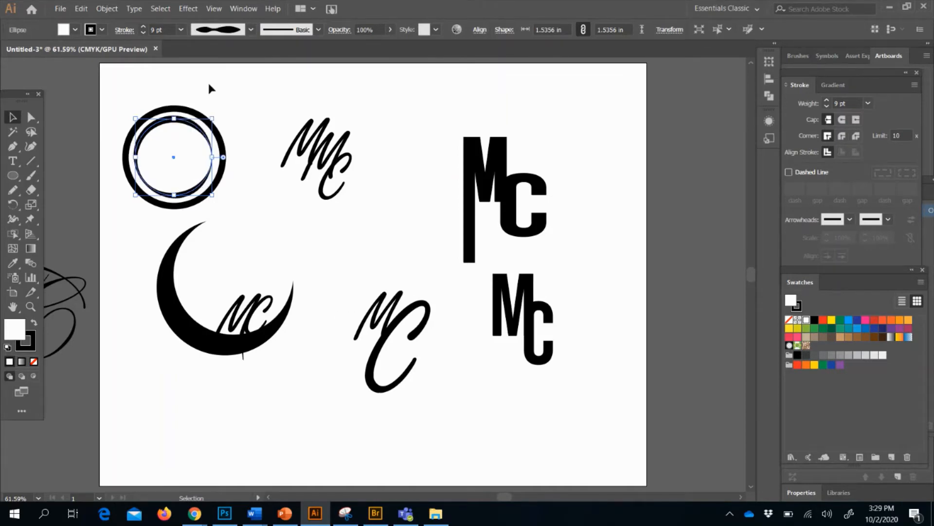
pyautogui.click(237, 95)
pyautogui.click(250, 29)
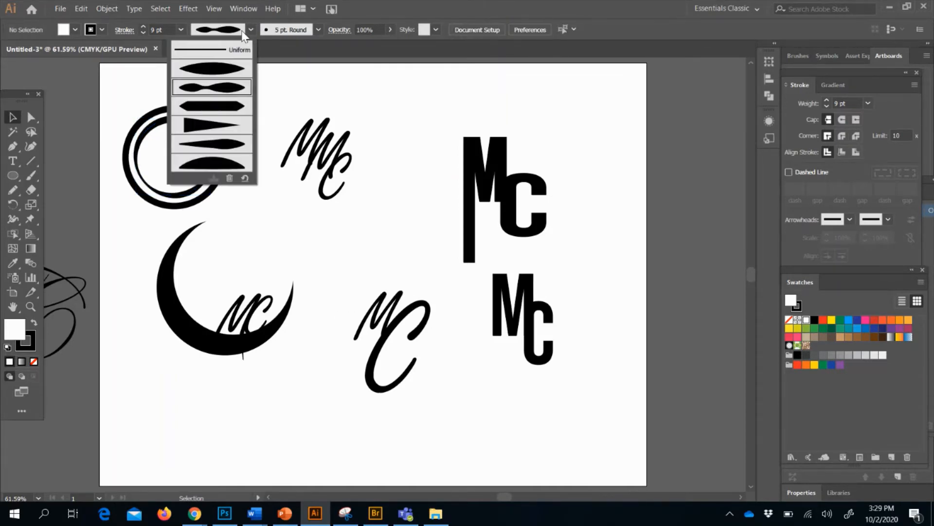
pyautogui.click(217, 155)
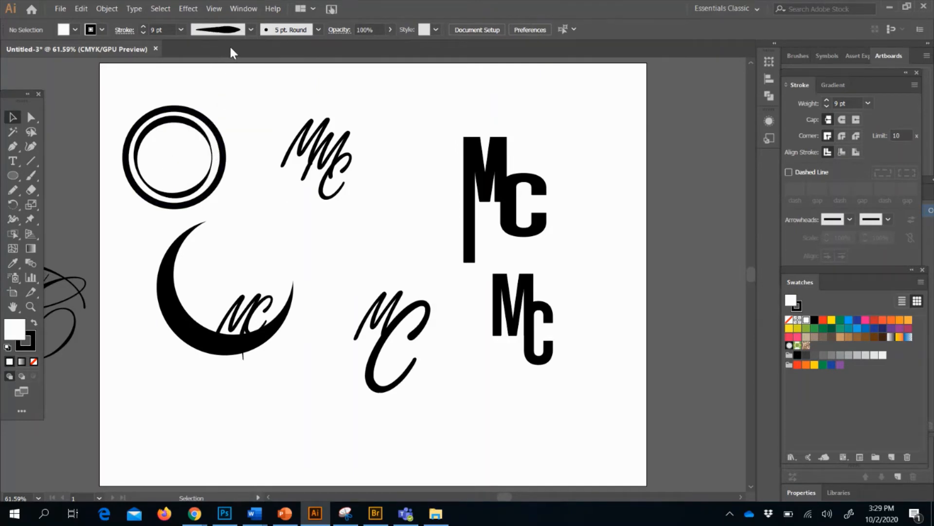
pyautogui.click(231, 30)
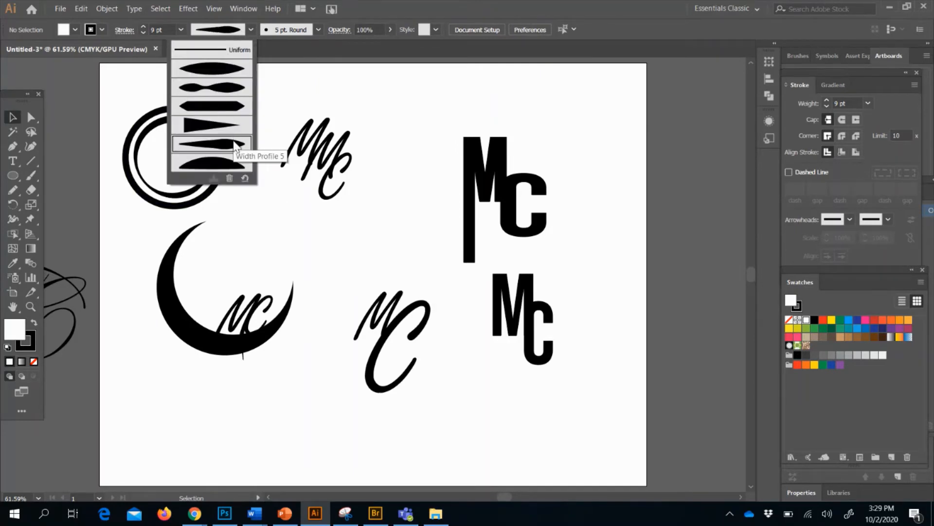
pyautogui.click(225, 88)
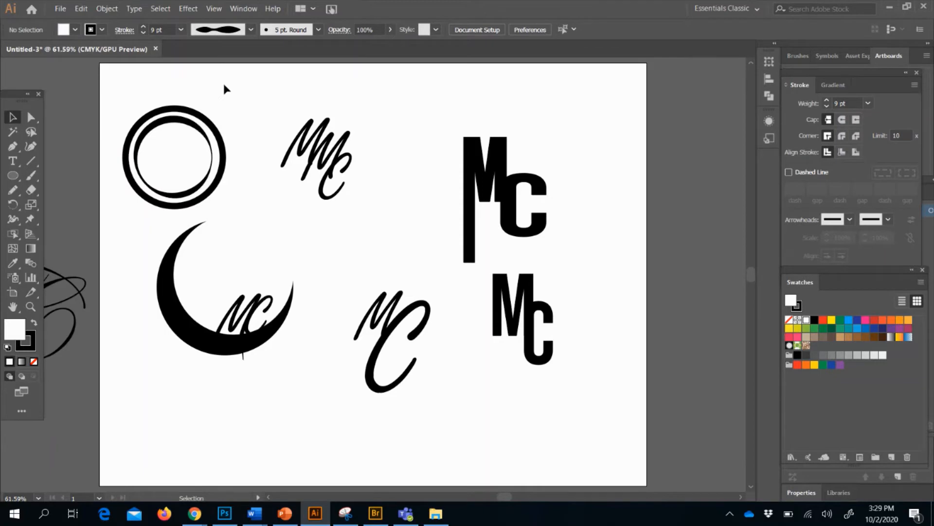
# Apply the double-bulge variable width profile (Width Profile 2) to the outer circle's stroke.
pyautogui.click(221, 139)
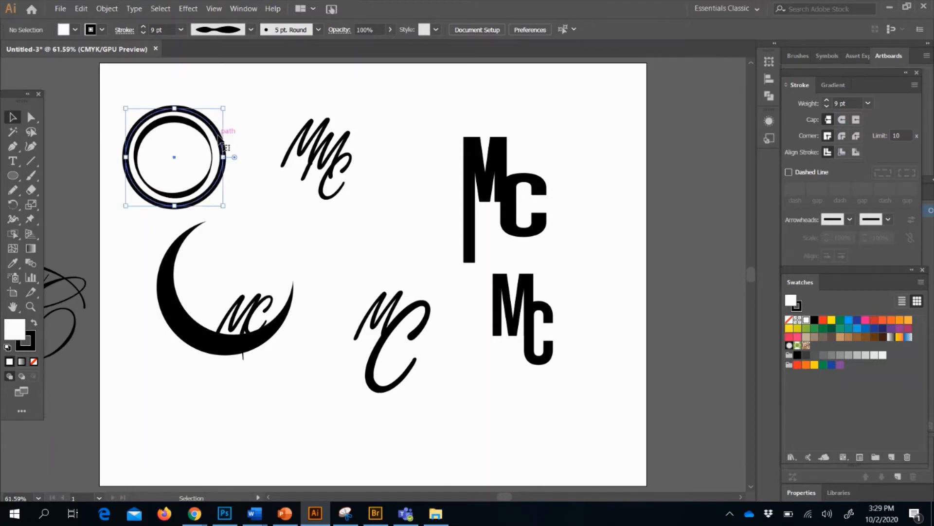
pyautogui.click(224, 31)
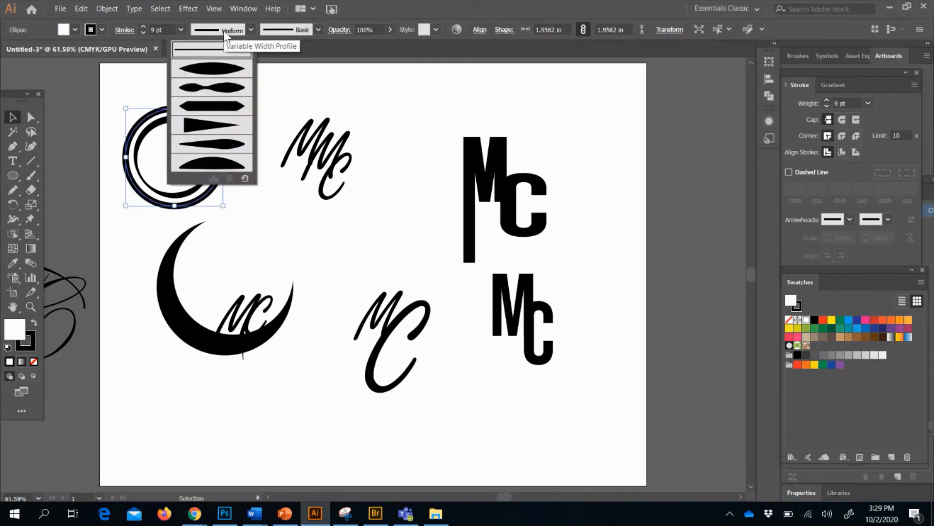
pyautogui.click(221, 86)
pyautogui.click(253, 96)
pyautogui.click(185, 121)
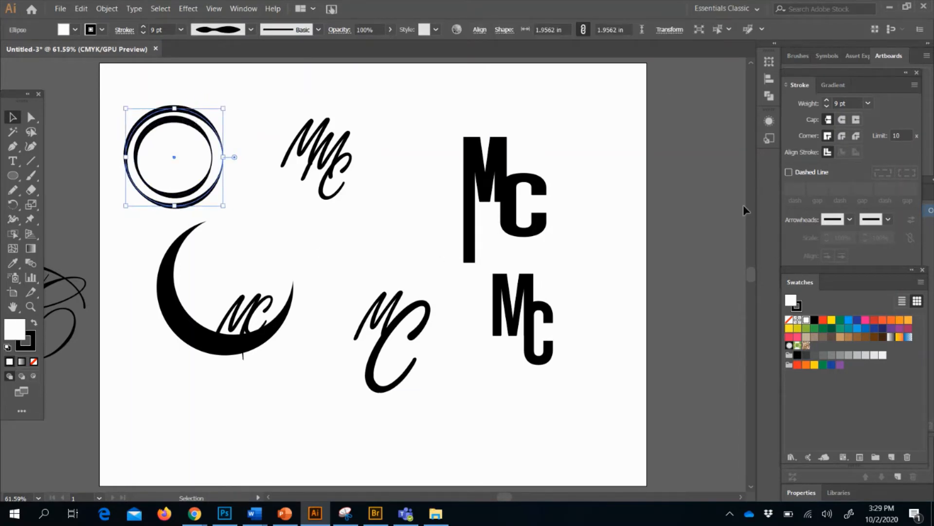
# Flip the outer circle's stroke width profile along the path so its thick parts sit opposite the inner ring's.
pyautogui.moveTo(891, 71)
pyautogui.mouseDown()
pyautogui.moveTo(768, 75)
pyautogui.moveTo(731, 60)
pyautogui.mouseUp()
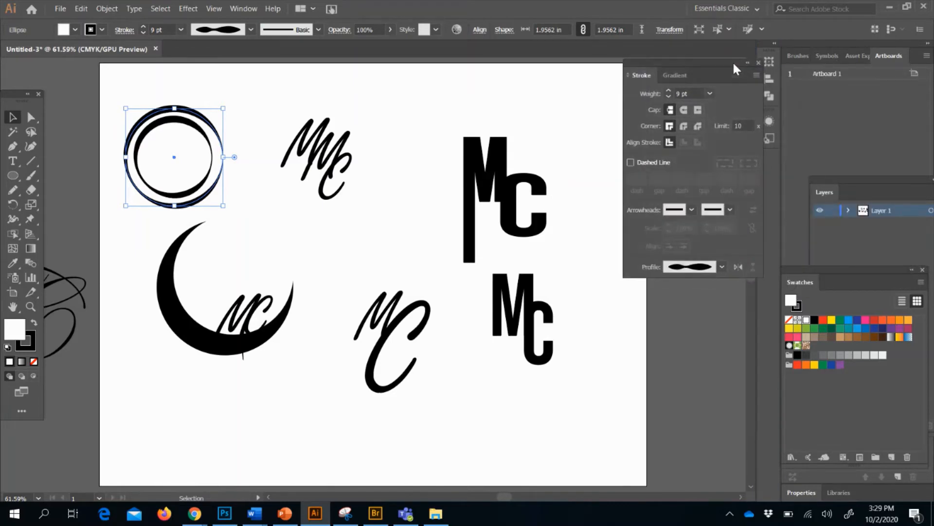
pyautogui.click(739, 268)
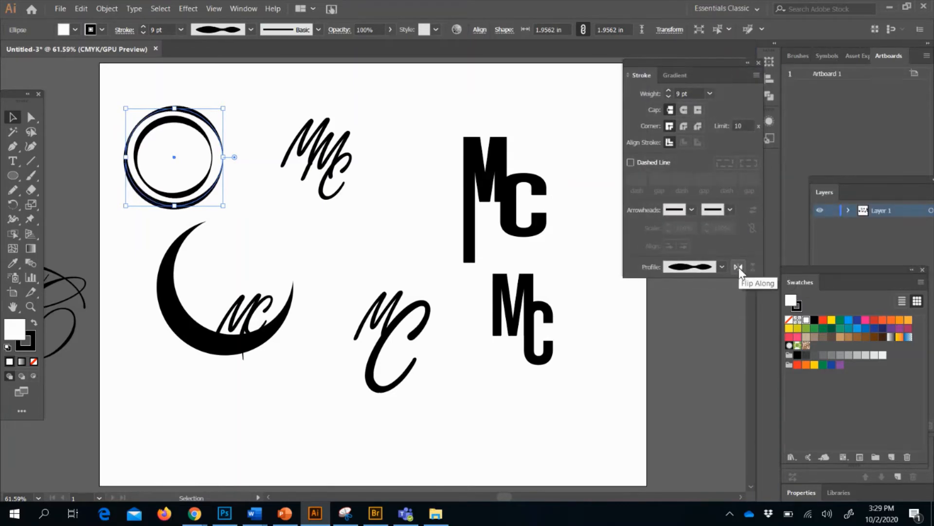
pyautogui.click(739, 267)
pyautogui.click(739, 267)
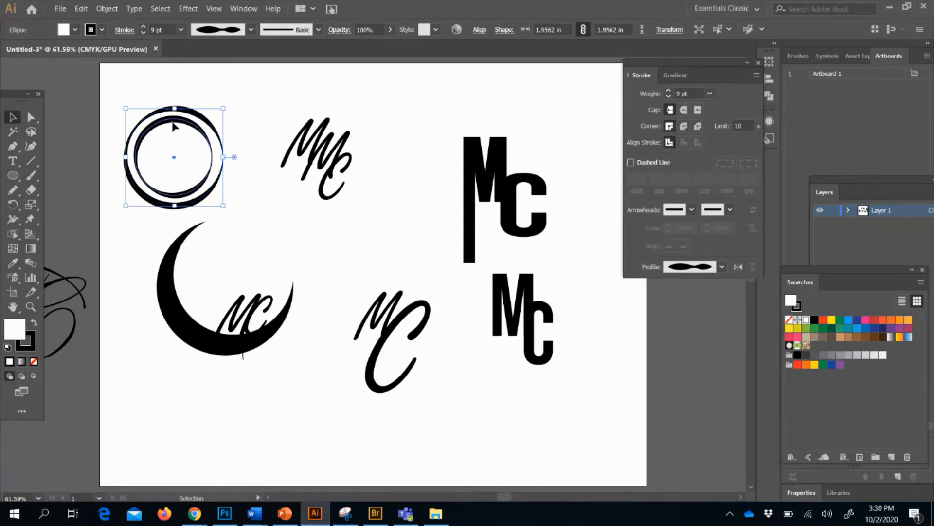
# Fill the inner circle with black.
pyautogui.click(174, 121)
pyautogui.click(75, 29)
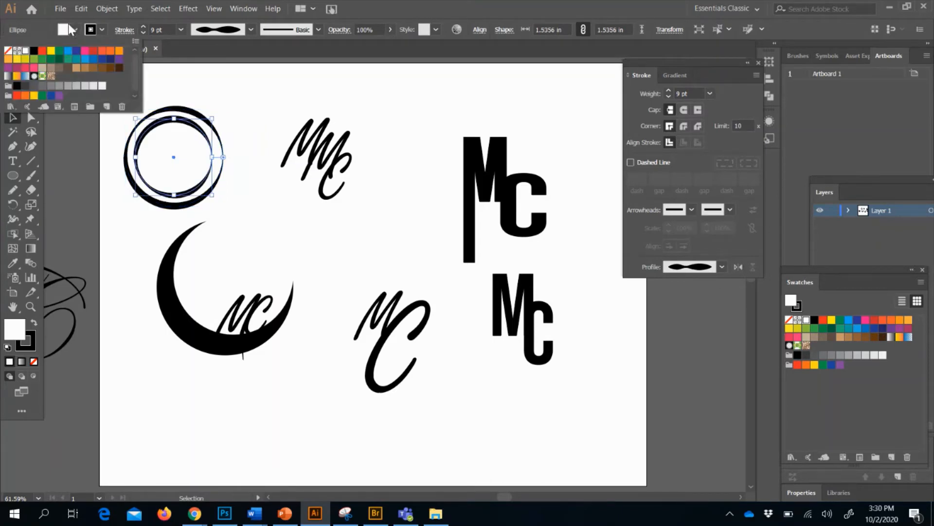
pyautogui.click(34, 51)
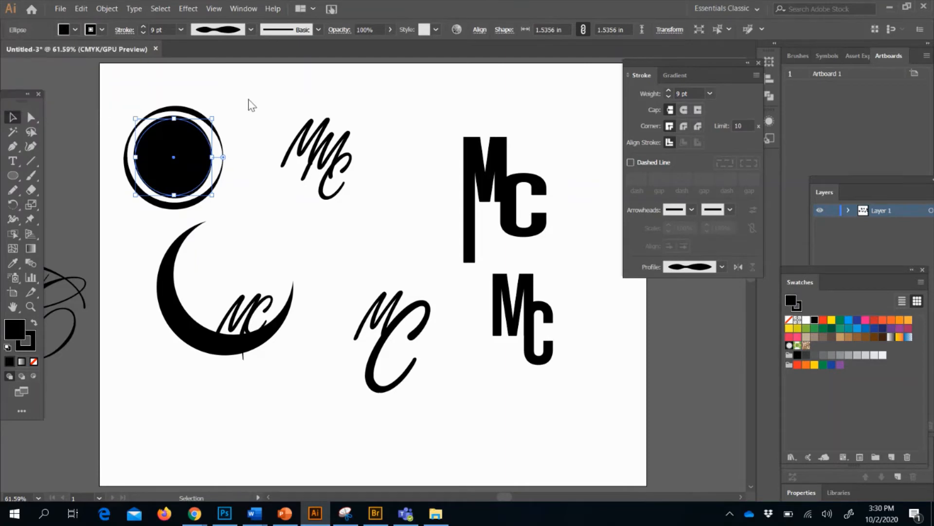
# Try moving the first script M of the MMC letters onto the black circle, and undo the move.
pyautogui.moveTo(293, 119); pyautogui.dragTo(155, 125)
pyautogui.hotkey('ctrl', 'z')
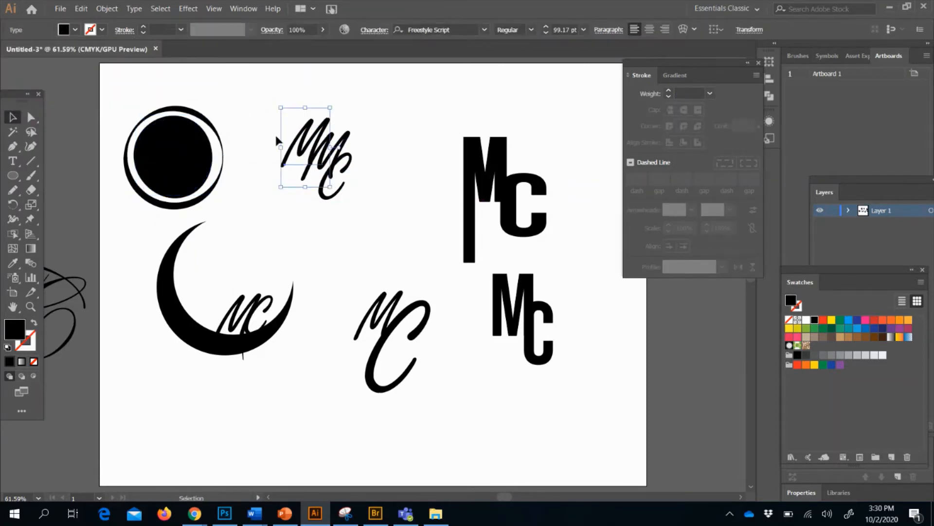
# Fill the grouped script MC monogram below the MMC letters with white.
pyautogui.click(423, 387)
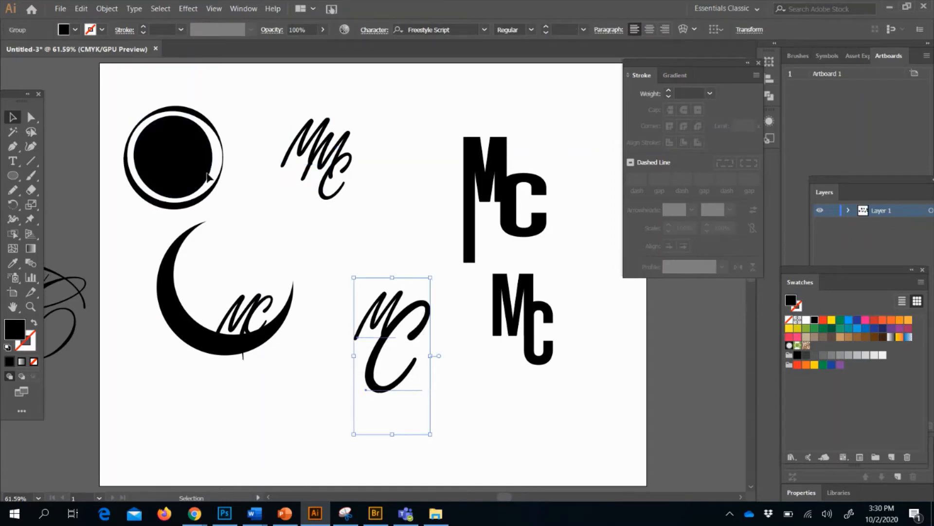
pyautogui.click(75, 30)
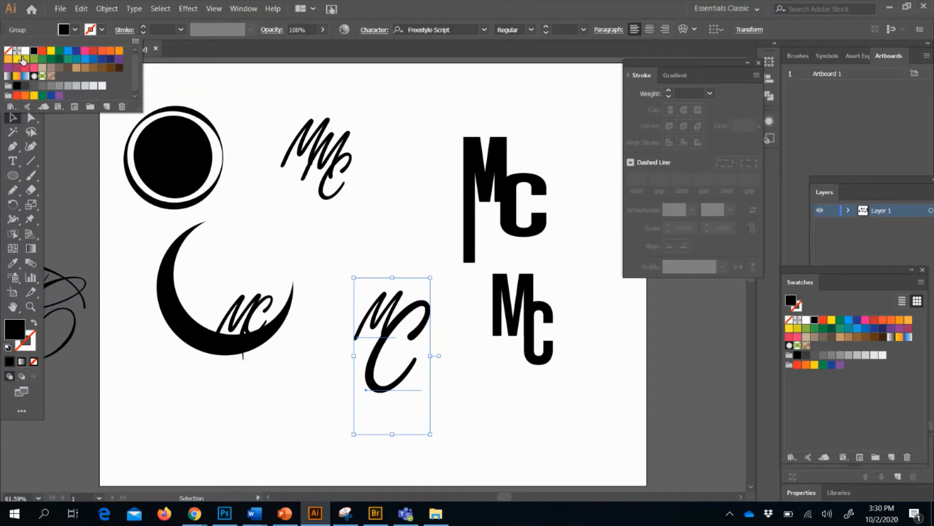
pyautogui.click(25, 51)
pyautogui.click(404, 363)
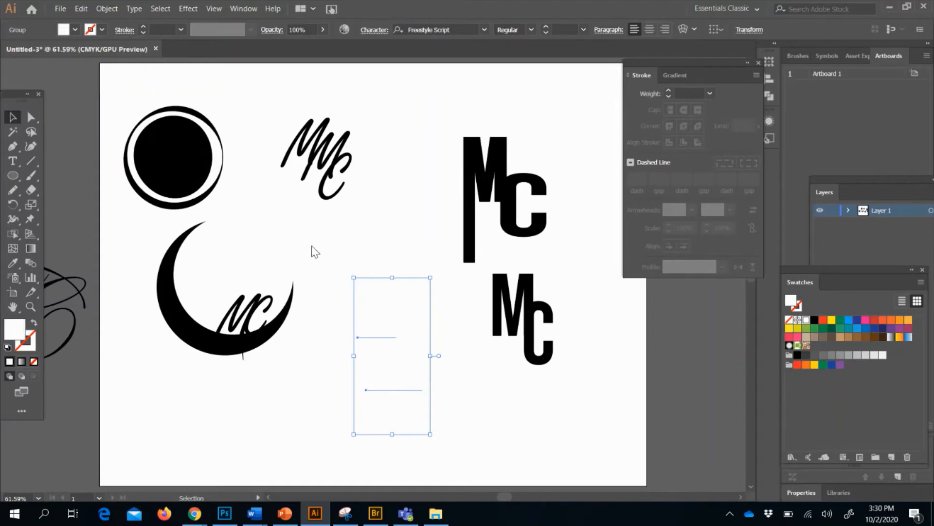
# Move the white script MC onto the black ringed circle and bring it to the front.
pyautogui.moveTo(379, 307); pyautogui.dragTo(163, 124)
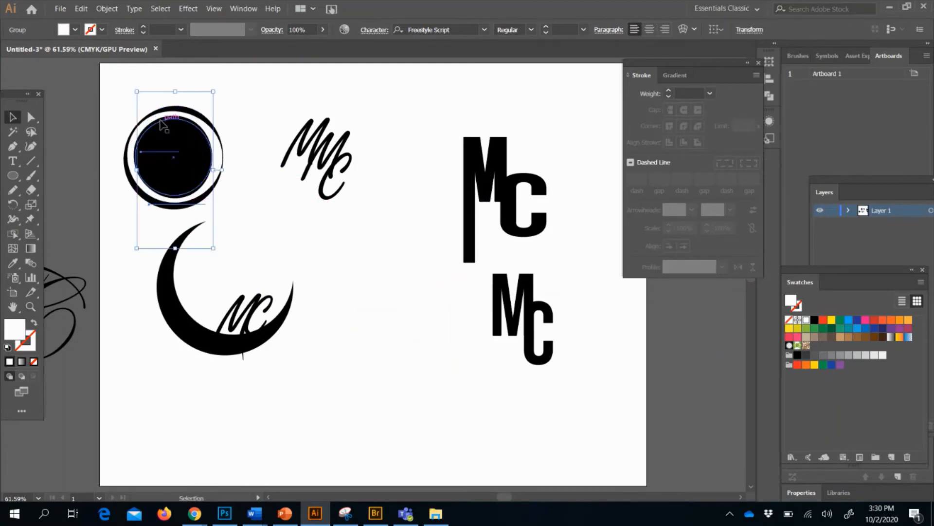
pyautogui.rightClick(160, 120)
pyautogui.moveTo(195, 235)
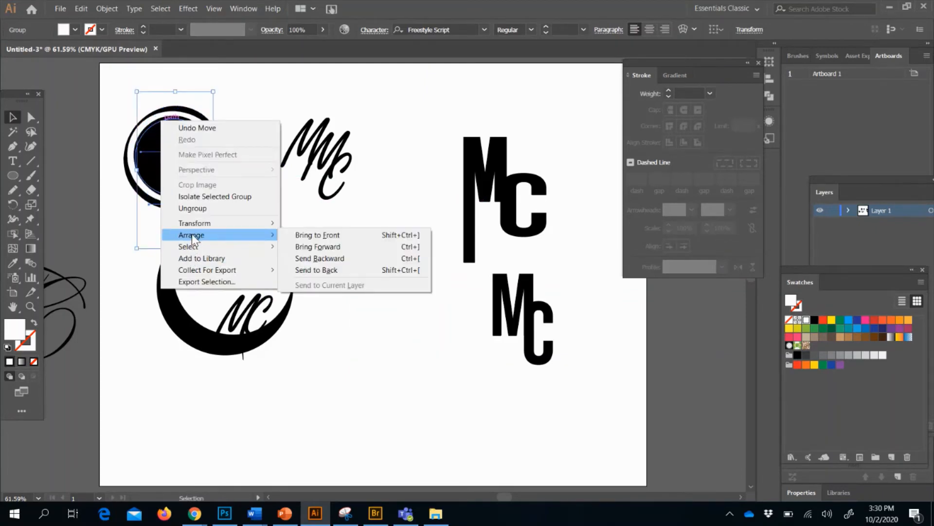
pyautogui.click(322, 233)
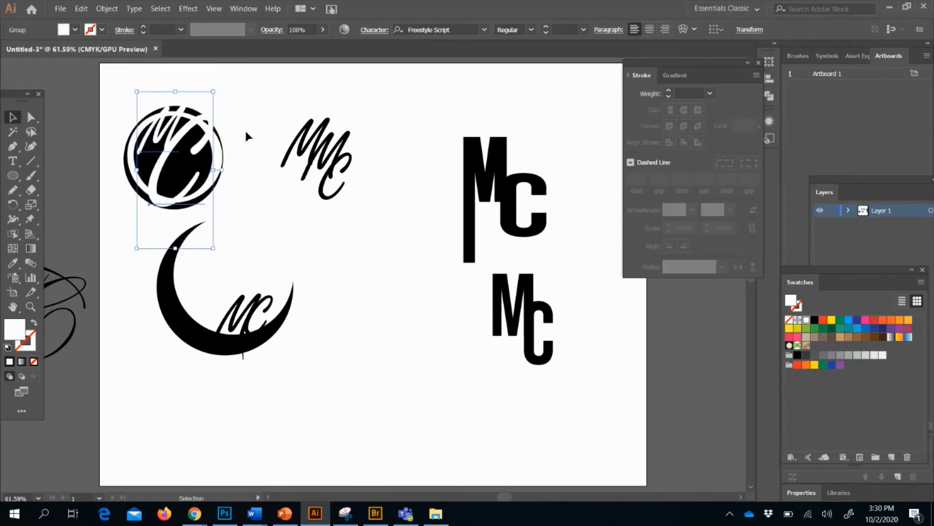
# Scale the white script MC down proportionally so both letters fit inside the black circle.
pyautogui.moveTo(209, 93); pyautogui.dragTo(193, 130)
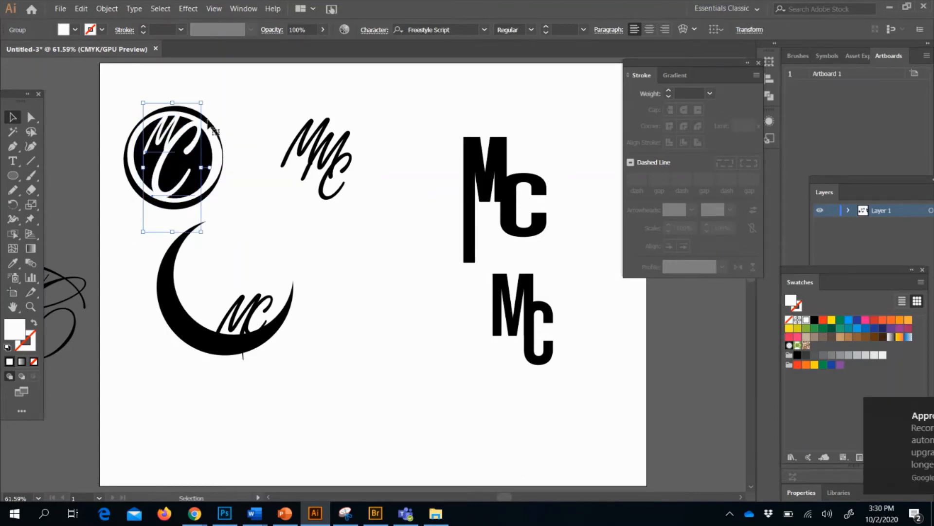
pyautogui.click(246, 102)
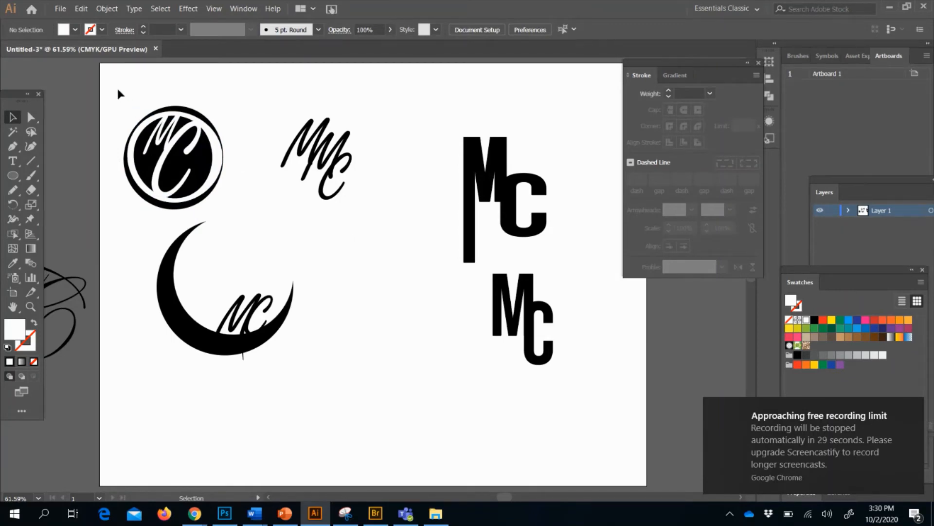
pyautogui.moveTo(116, 87); pyautogui.dragTo(220, 199)
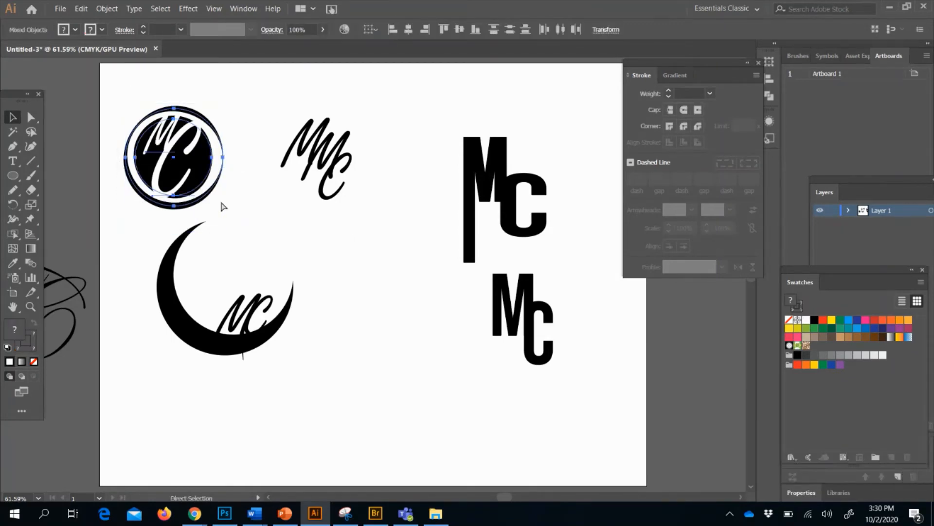
pyautogui.click(332, 220)
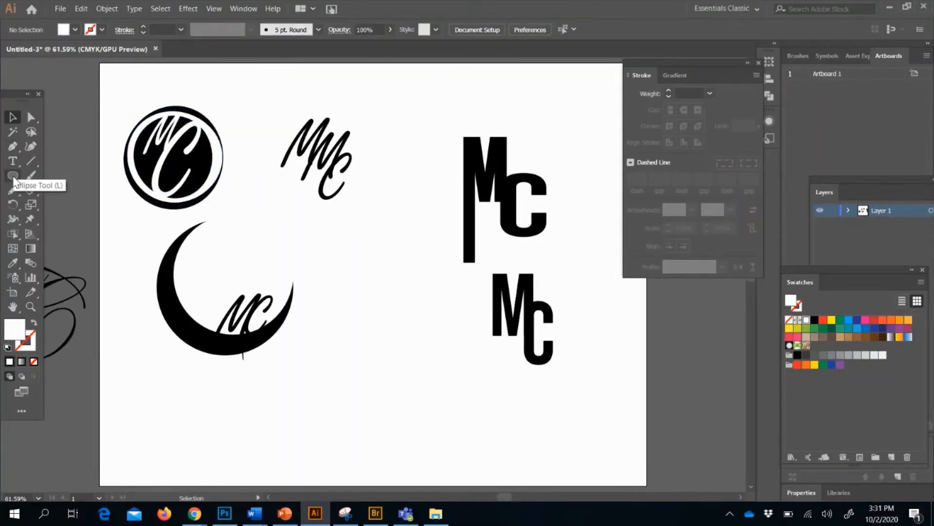
# Draw a freehand curl about 0.74 in wide from the tail of the MMC's C with the Pencil and stroke it black.
pyautogui.click(10, 193)
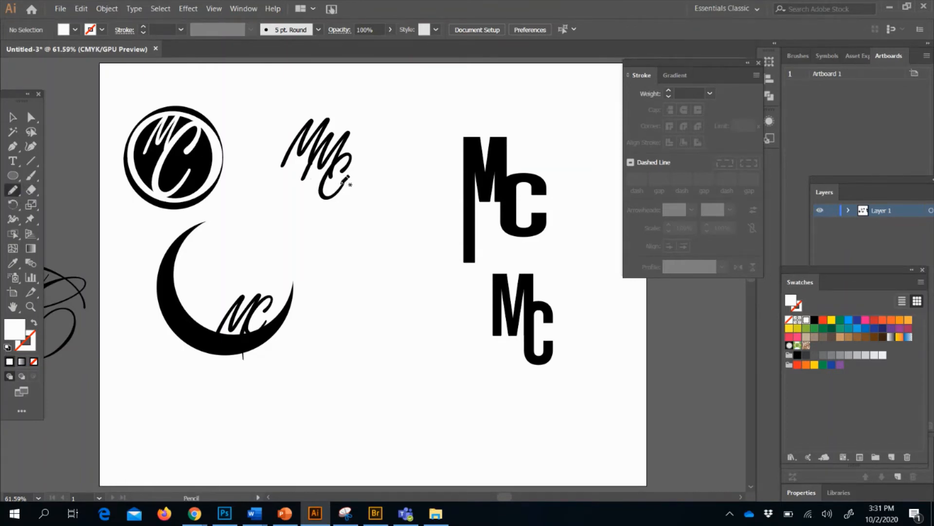
pyautogui.moveTo(344, 184)
pyautogui.mouseDown()
pyautogui.moveTo(358, 167)
pyautogui.moveTo(385, 176)
pyautogui.moveTo(355, 192)
pyautogui.moveTo(367, 188)
pyautogui.mouseUp()
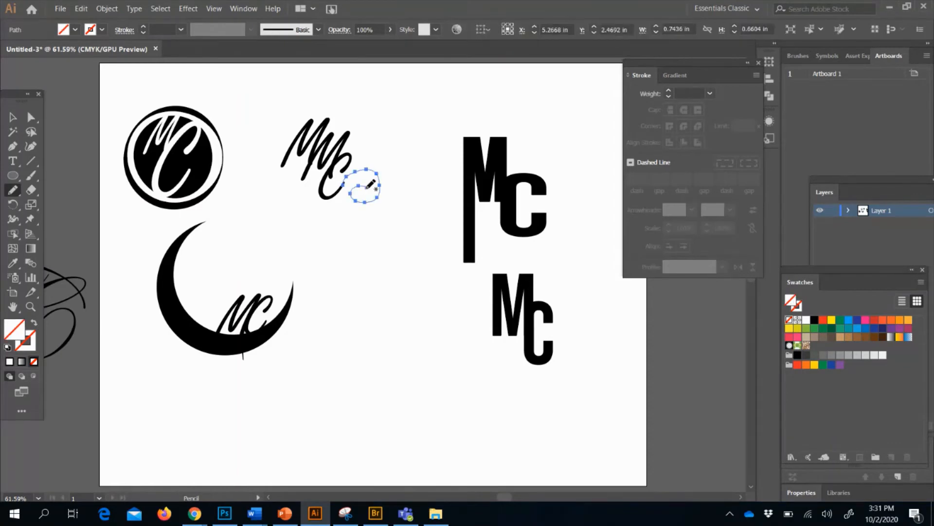
pyautogui.click(102, 29)
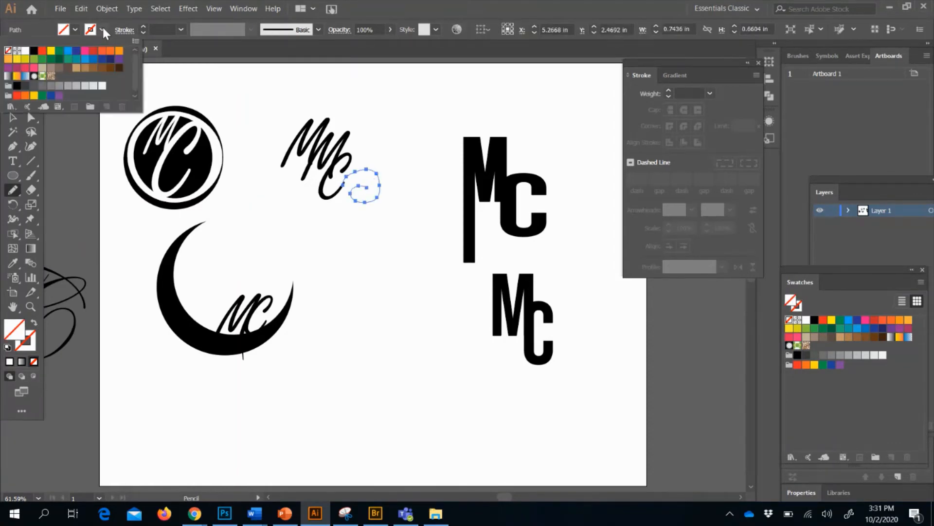
pyautogui.click(34, 51)
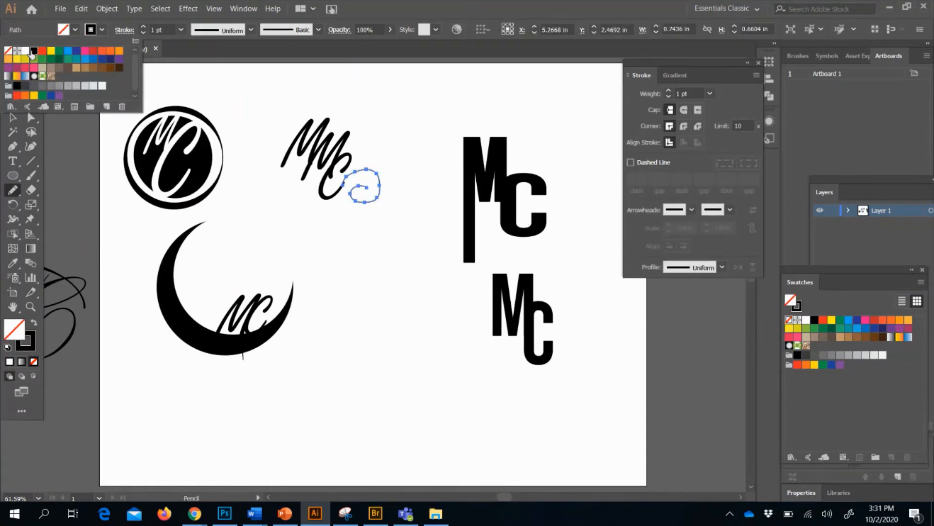
# Set the freehand curl's stroke to 4 pt and apply the lens-shaped variable width profile (Width Profile 1).
pyautogui.click(144, 27)
pyautogui.click(143, 27)
pyautogui.click(144, 26)
pyautogui.click(144, 27)
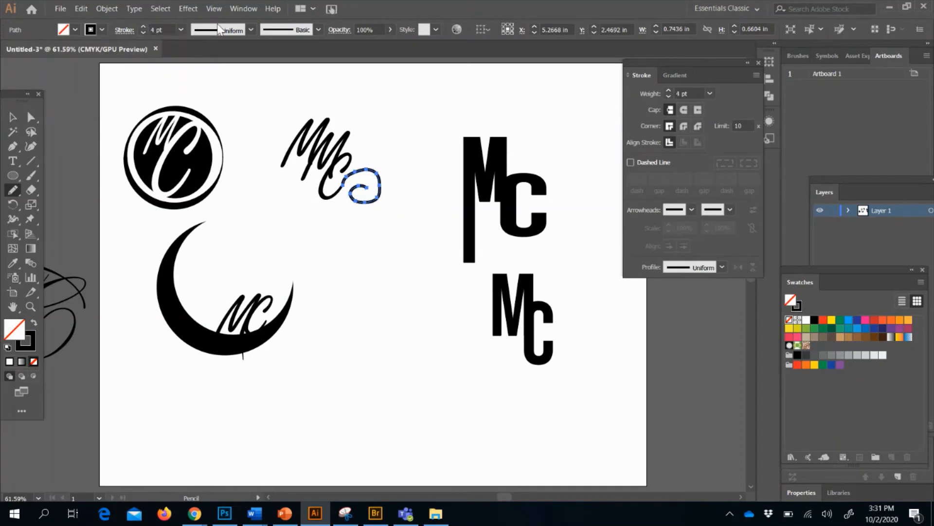
pyautogui.click(251, 30)
pyautogui.click(234, 69)
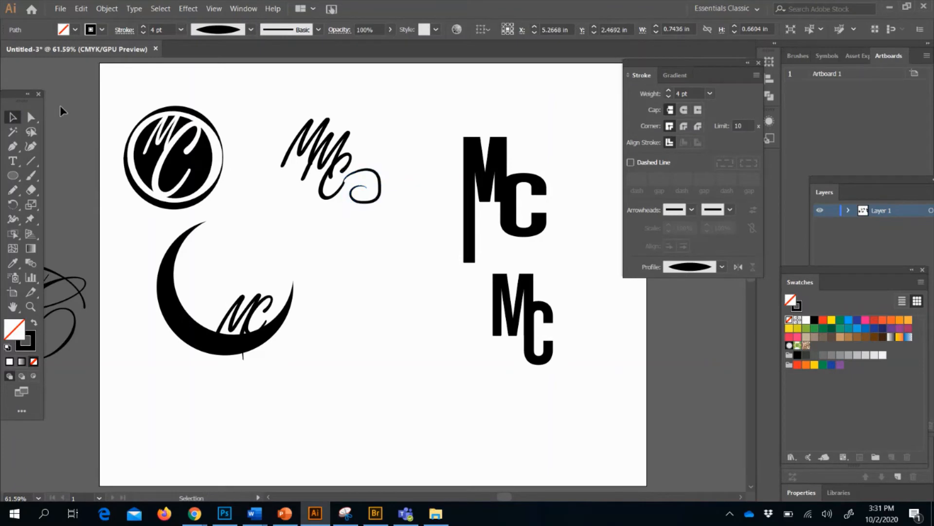
# Thicken the freehand curl's stroke to 7 pt and nudge it against the end of the C.
pyautogui.click(270, 157)
pyautogui.moveTo(379, 185); pyautogui.dragTo(378, 181)
pyautogui.click(384, 159)
pyautogui.click(376, 180)
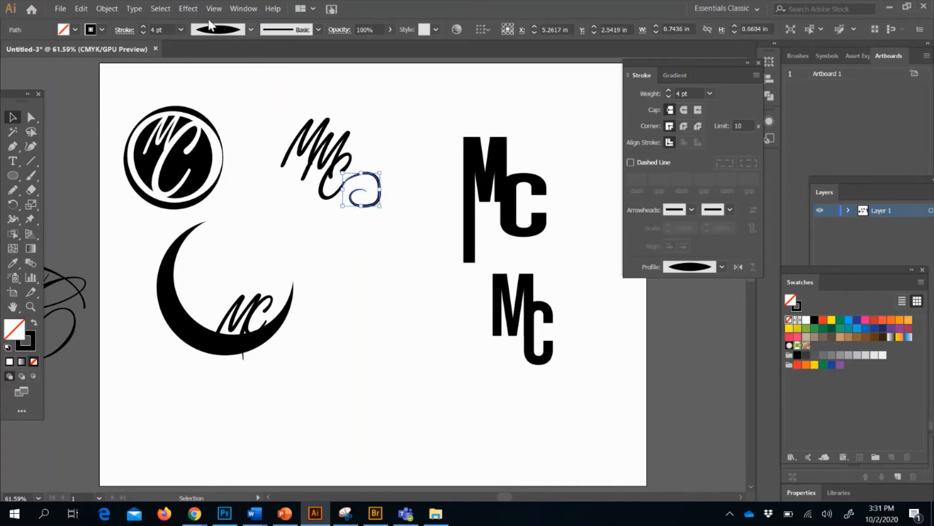
pyautogui.click(143, 27)
pyautogui.click(142, 26)
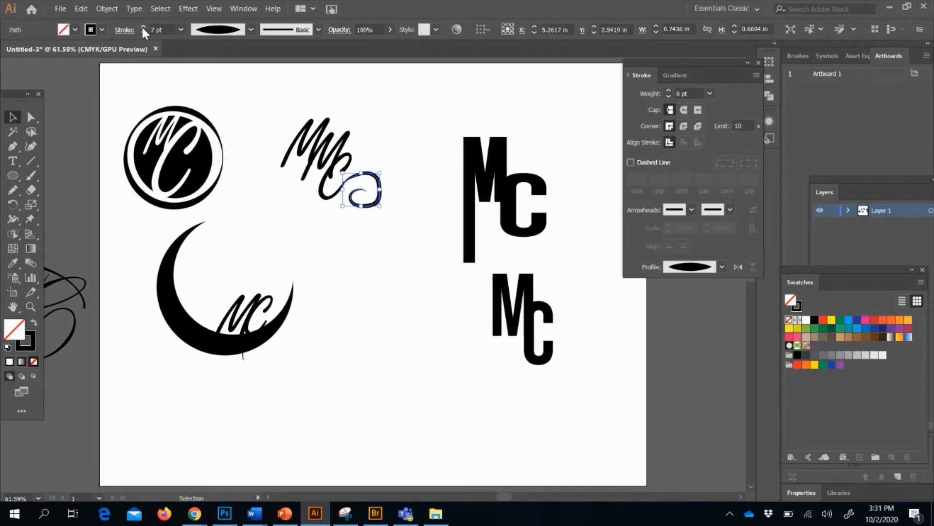
pyautogui.click(143, 27)
pyautogui.click(388, 242)
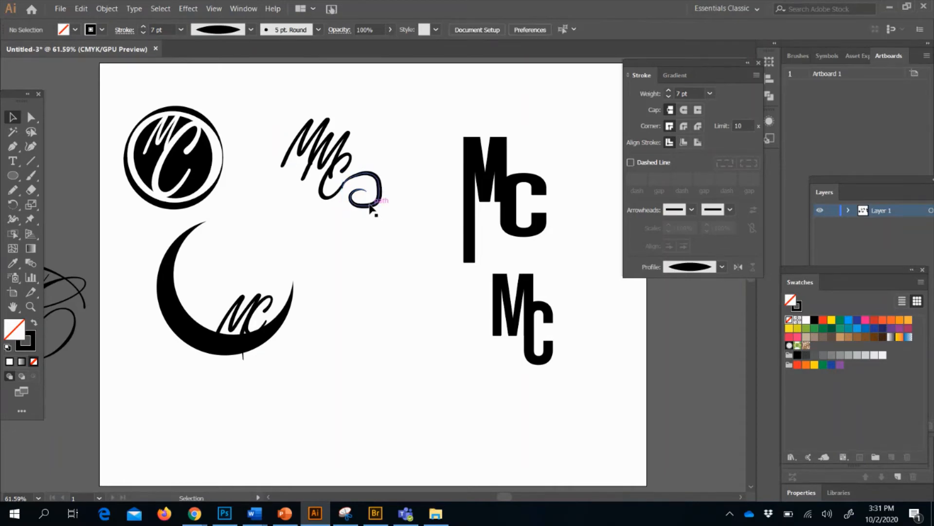
pyautogui.moveTo(368, 204); pyautogui.dragTo(368, 201)
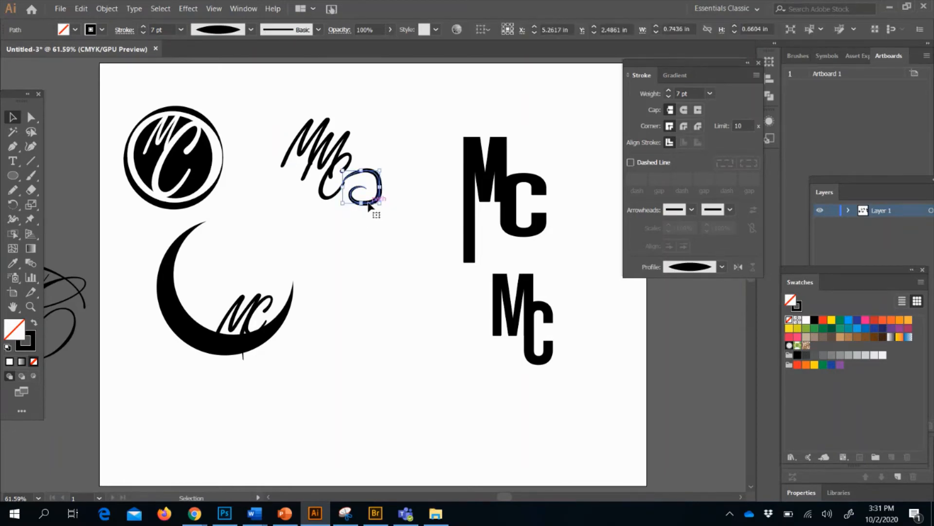
pyautogui.click(338, 229)
# Draw a large spiral below the MMC letters and a smaller one, about 0.75 in wide, under it with the Spiral tool.
pyautogui.click(30, 163)
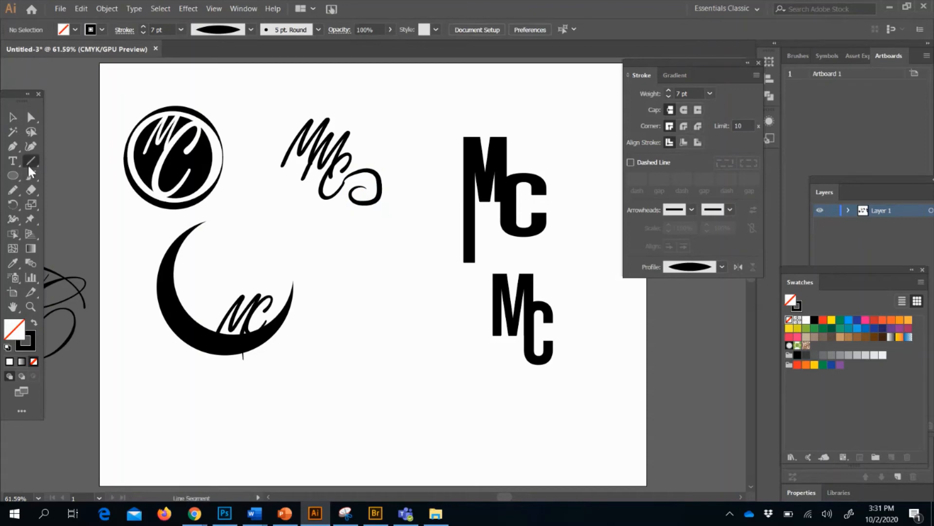
pyautogui.moveTo(27, 163); pyautogui.dragTo(74, 189)
pyautogui.moveTo(347, 242); pyautogui.dragTo(414, 343)
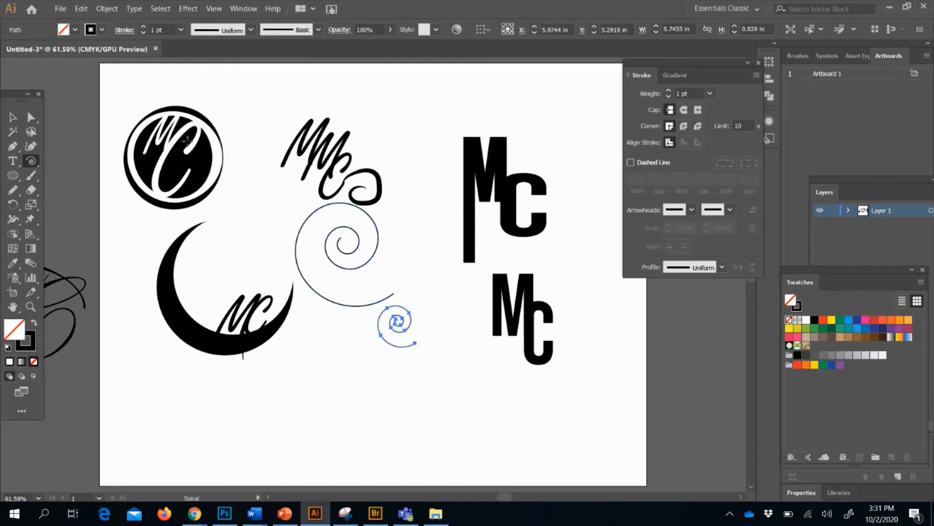
# Apply the lens-shaped variable width profile (Width Profile 1) to the small spiral and set its stroke to 7 pt.
pyautogui.click(251, 31)
pyautogui.click(229, 67)
pyautogui.click(144, 27)
pyautogui.click(143, 27)
pyautogui.click(143, 26)
pyautogui.click(143, 26)
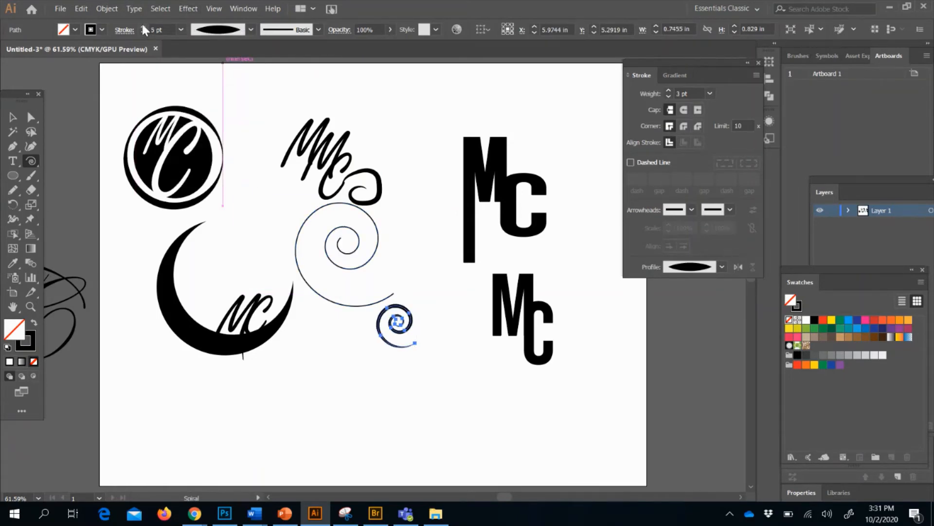
pyautogui.click(143, 27)
pyautogui.click(144, 26)
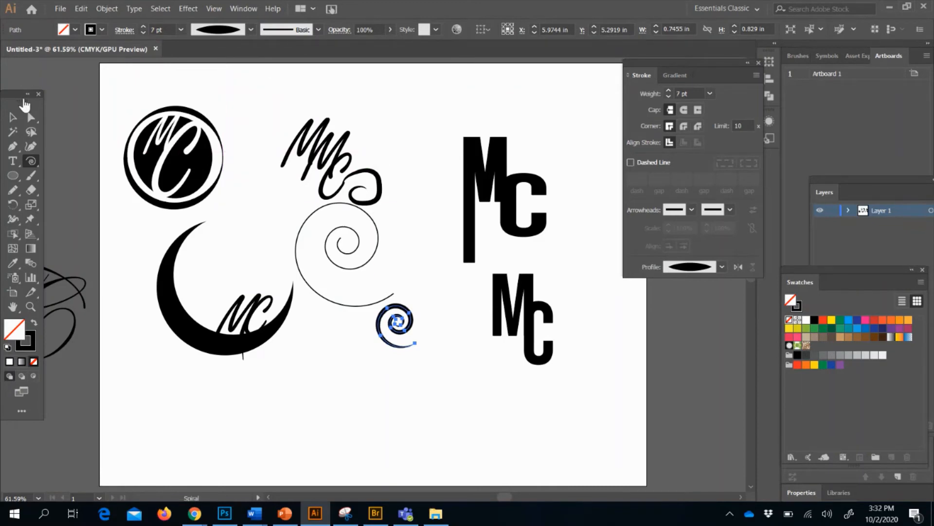
pyautogui.click(14, 116)
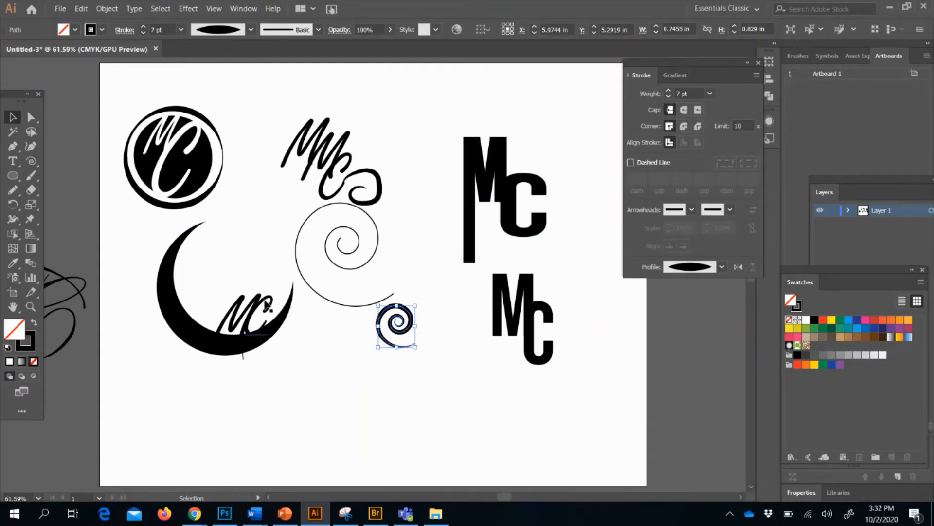
# Delete the freehand curl beside the C and the large thin spiral below the MMC letters.
pyautogui.click(379, 185)
pyautogui.press('Delete')
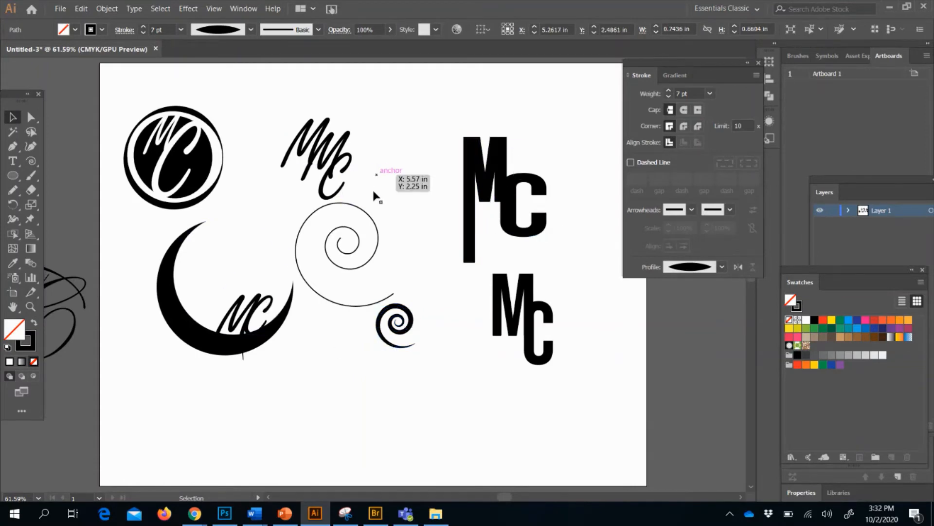
pyautogui.click(364, 209)
pyautogui.press('Delete')
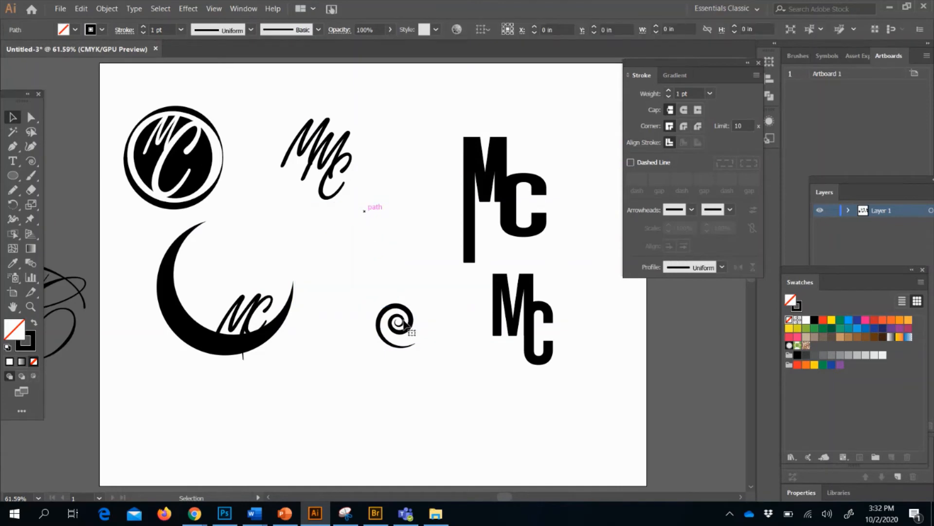
# Move the small spiral to the tail of the MMC's C and rotate it 90° clockwise to form a decorative curl.
pyautogui.moveTo(406, 323)
pyautogui.mouseDown()
pyautogui.moveTo(372, 278)
pyautogui.moveTo(351, 192)
pyautogui.moveTo(370, 194)
pyautogui.moveTo(380, 178)
pyautogui.moveTo(388, 222)
pyautogui.mouseUp()
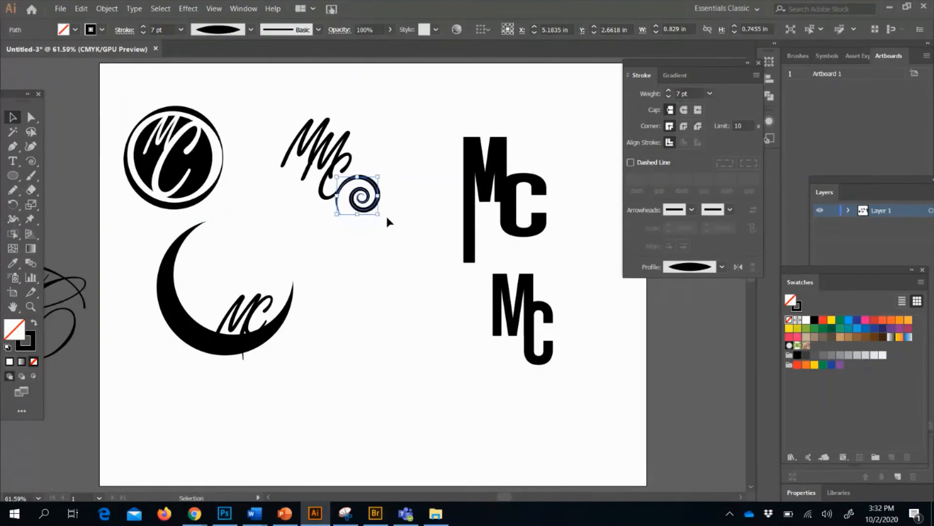
pyautogui.click(380, 240)
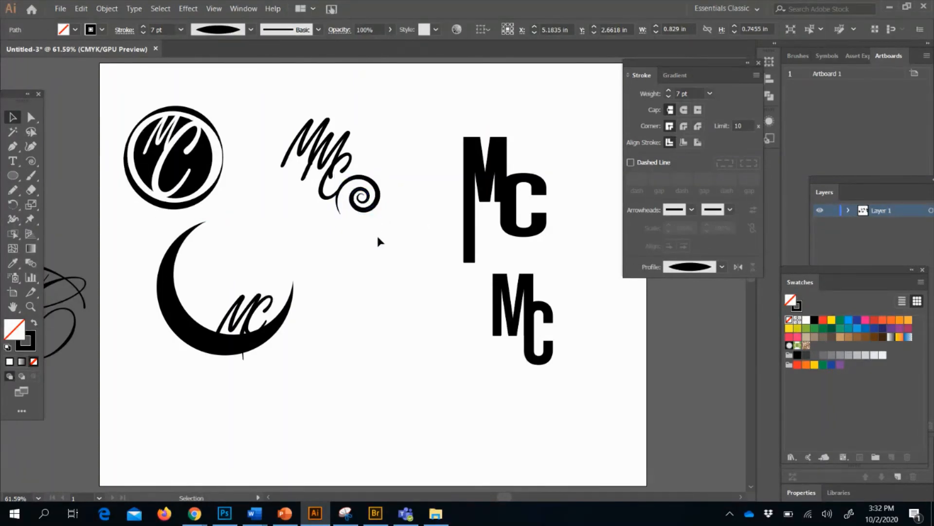
pyautogui.click(380, 205)
pyautogui.moveTo(382, 181); pyautogui.dragTo(389, 176)
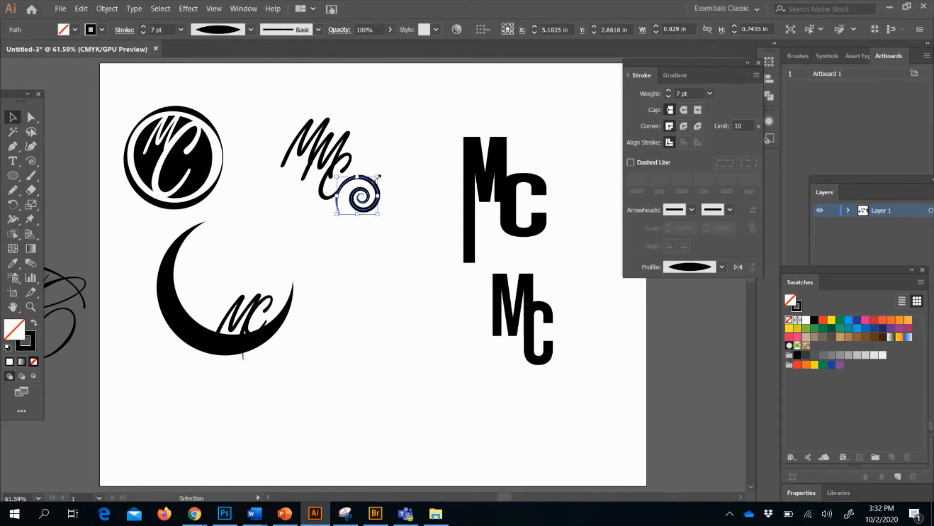
pyautogui.click(402, 229)
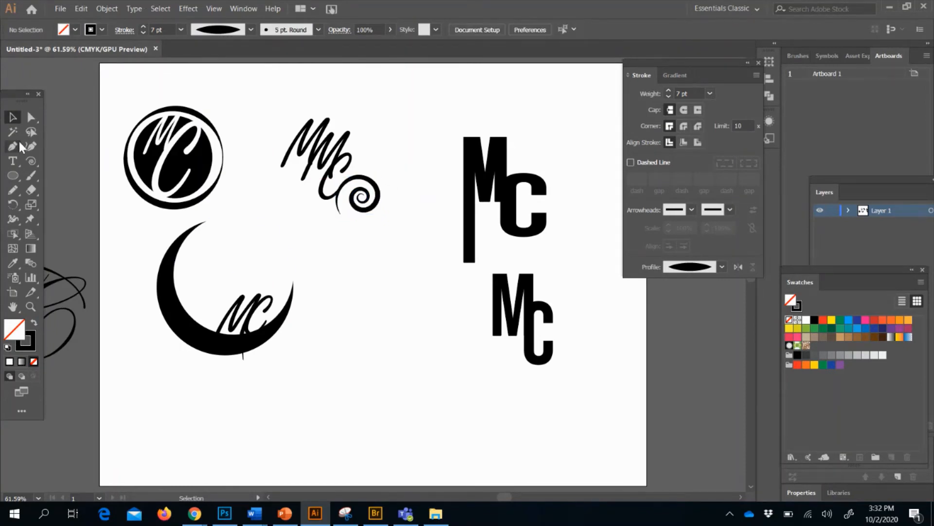
# Show the document's Symbols and float them as a separate panel over the artboard's upper right area.
pyautogui.click(13, 174)
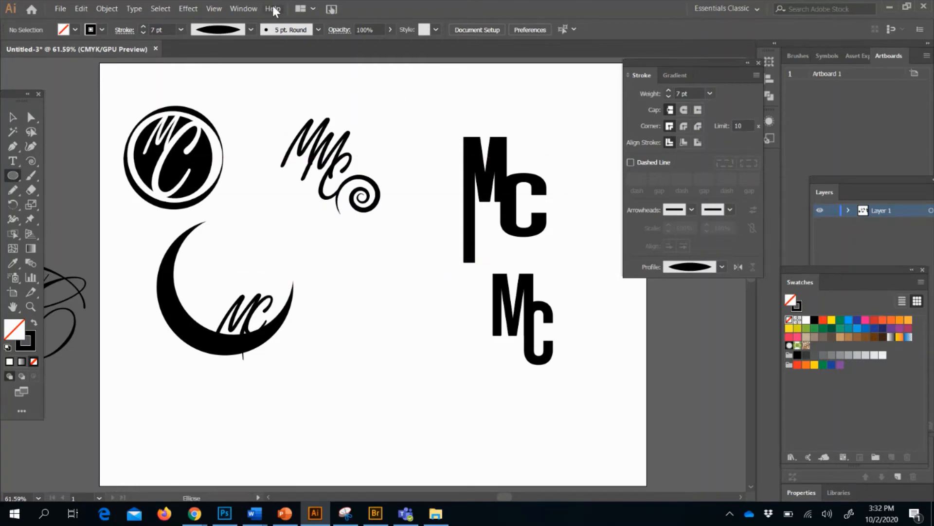
pyautogui.click(250, 8)
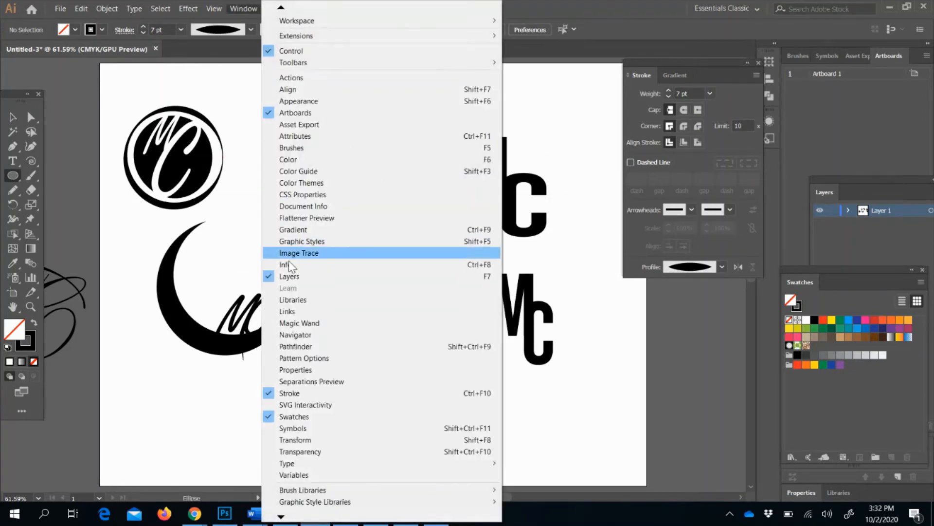
pyautogui.click(293, 428)
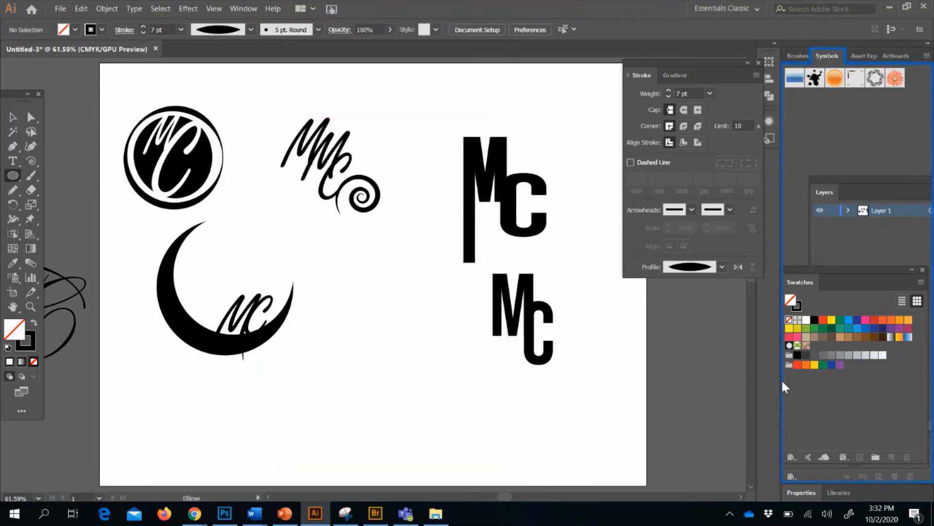
pyautogui.moveTo(827, 56)
pyautogui.mouseDown()
pyautogui.moveTo(703, 91)
pyautogui.moveTo(592, 84)
pyautogui.moveTo(606, 72)
pyautogui.mouseUp()
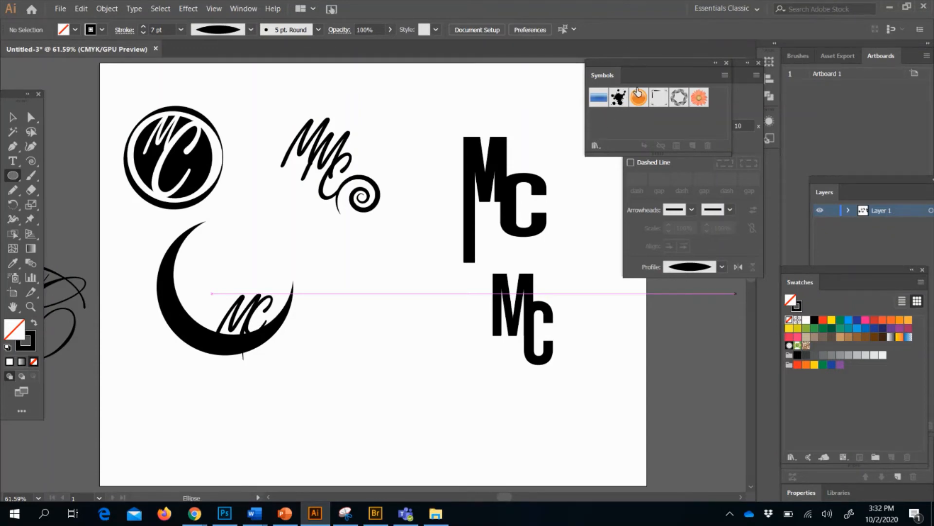
# Open the Dot Pattern Vector Pack and Regal Vector Pack symbol libraries.
pyautogui.click(594, 145)
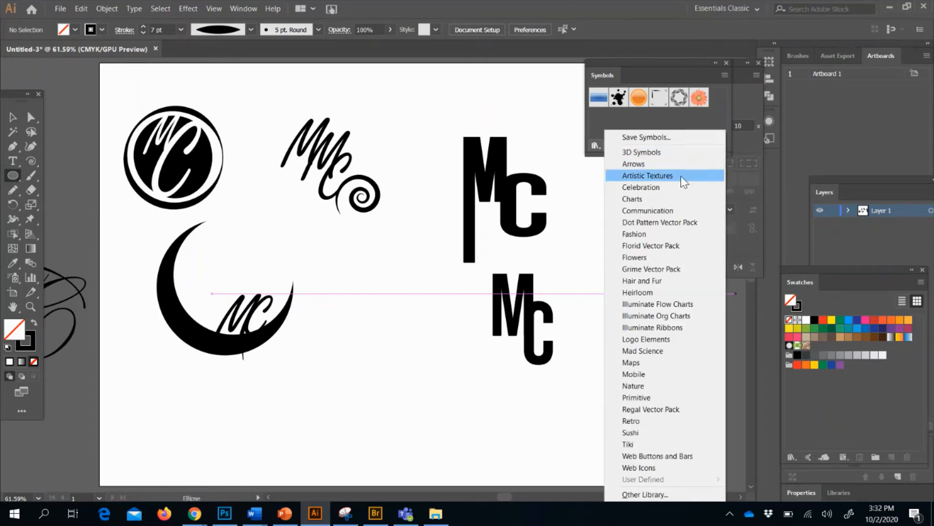
pyautogui.click(684, 222)
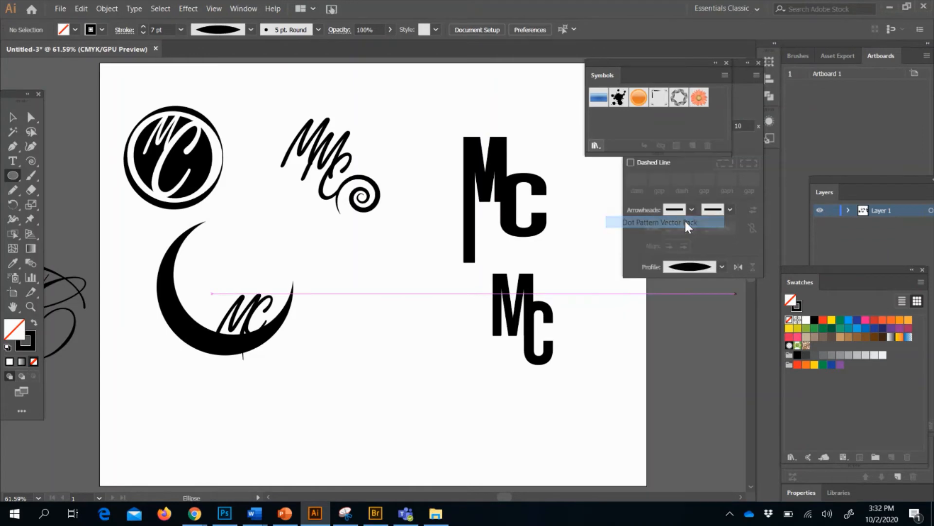
pyautogui.moveTo(482, 228); pyautogui.dragTo(672, 200)
pyautogui.click(595, 146)
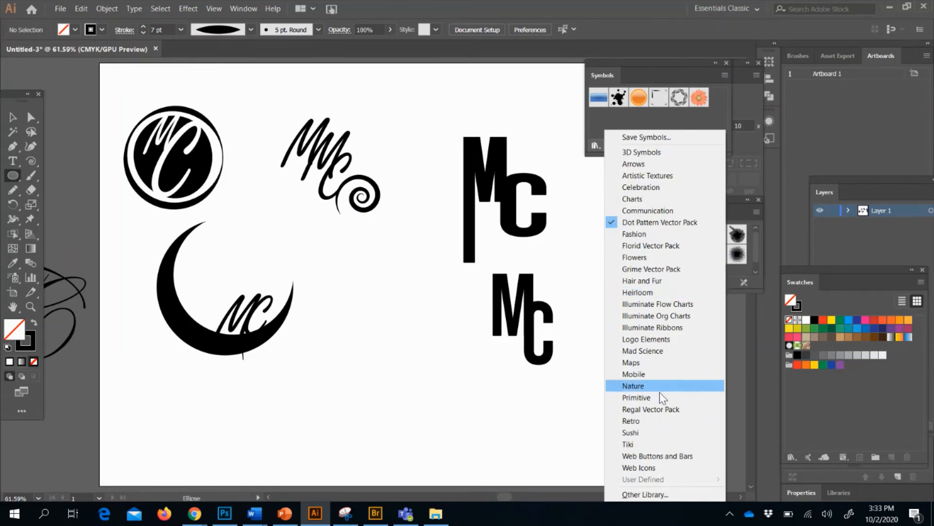
pyautogui.click(662, 409)
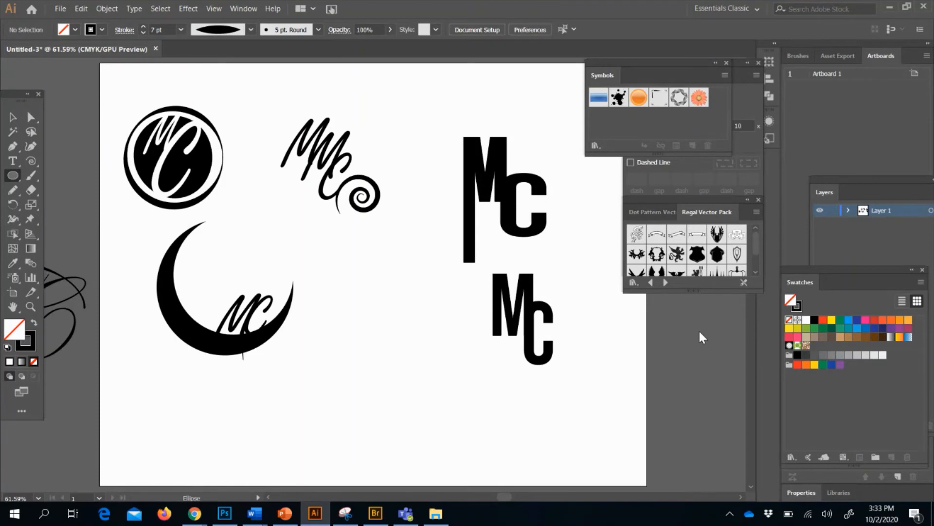
# Place the Regal Vector Pack's solid black shield in the artboard's lower middle and its spiked crown just below the lower MC letters.
pyautogui.click(697, 253)
pyautogui.moveTo(391, 370); pyautogui.dragTo(391, 369)
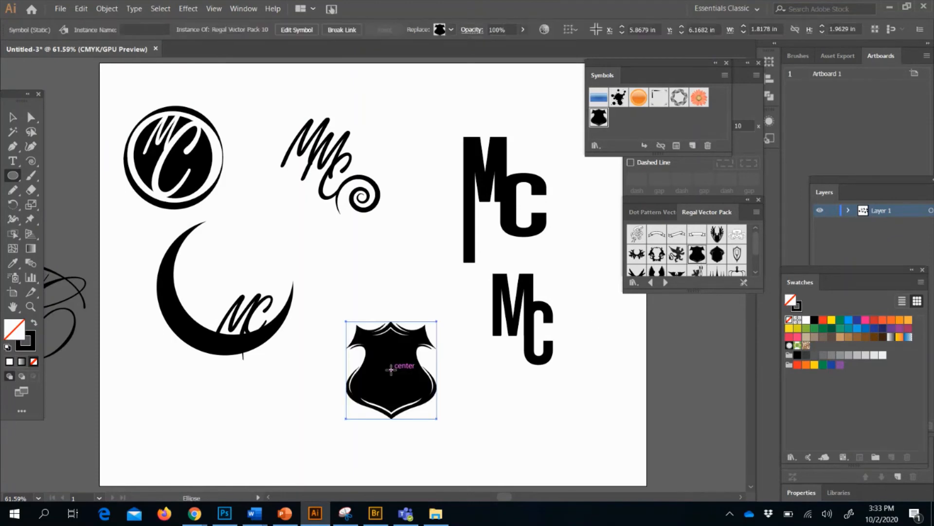
pyautogui.scroll(-2, 717, 255)
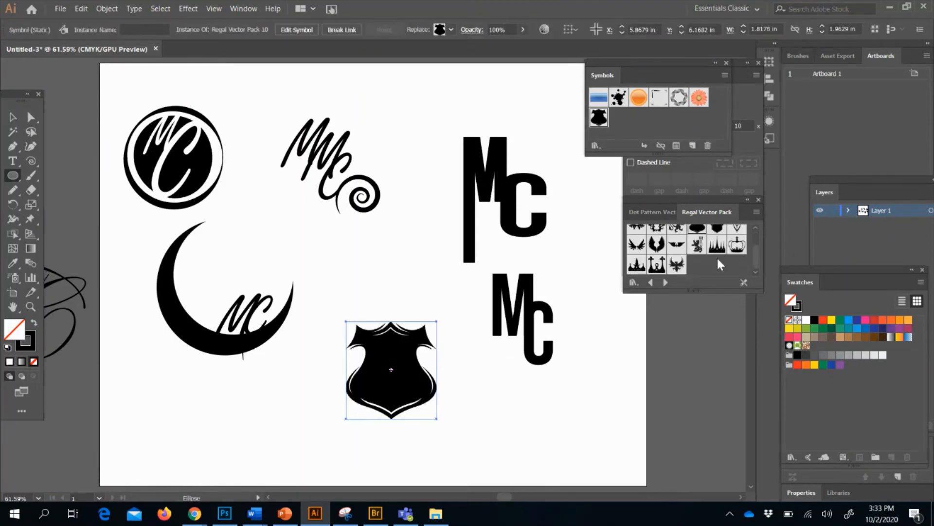
pyautogui.moveTo(717, 251); pyautogui.dragTo(516, 388)
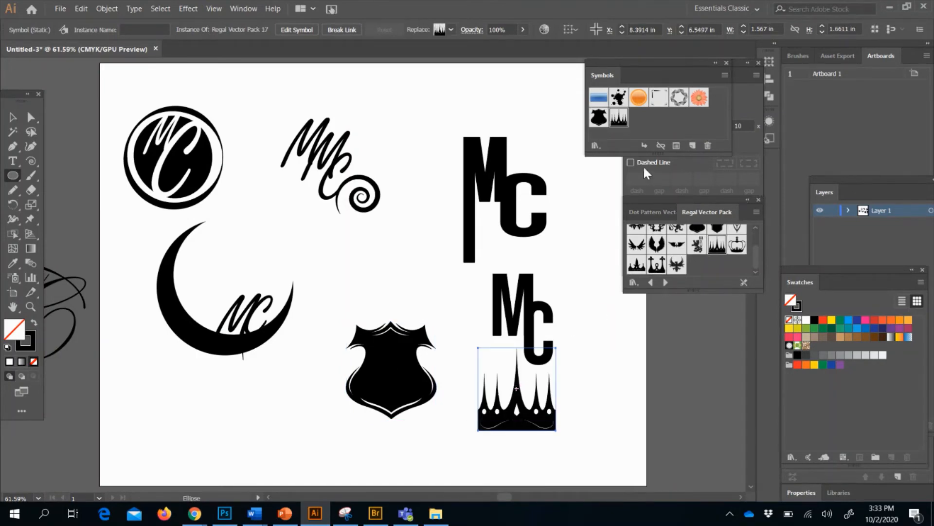
# Open the Florid Vector Pack symbol library and place its tall scrollwork flourish above the shield.
pyautogui.click(596, 145)
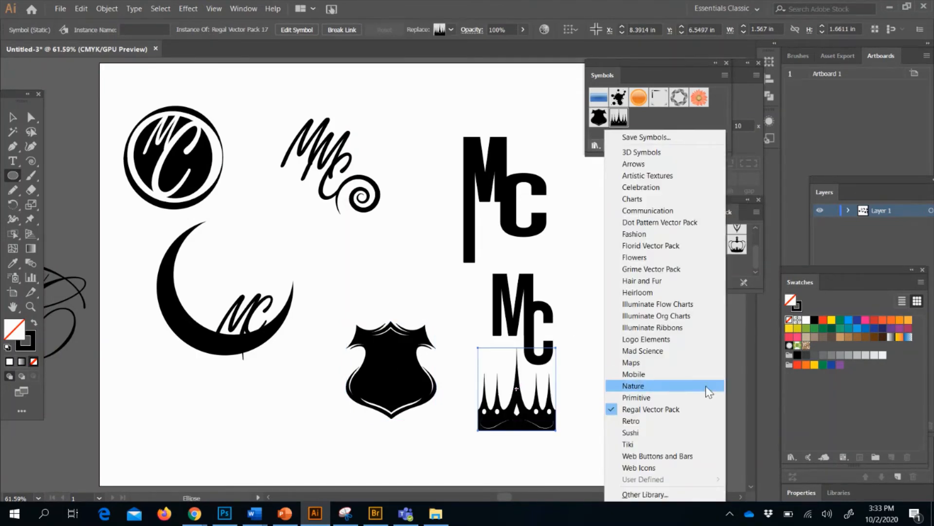
pyautogui.click(696, 245)
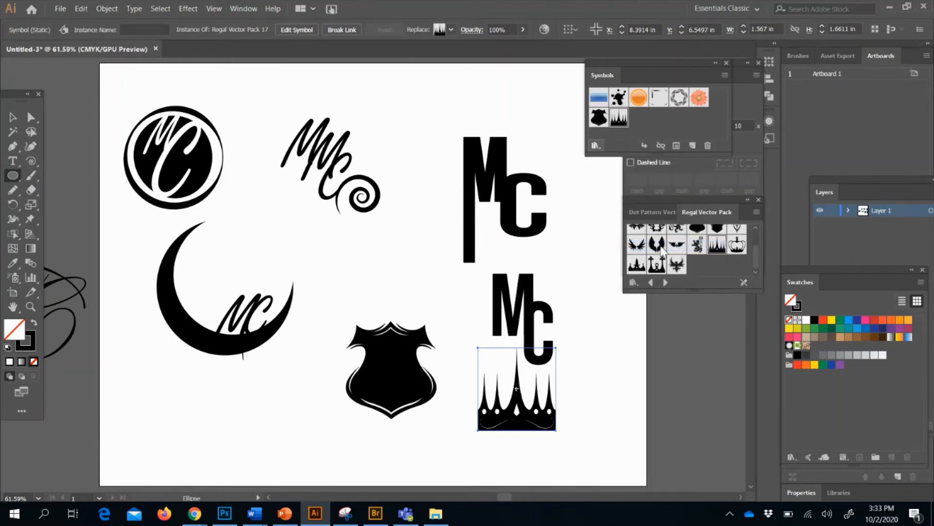
pyautogui.moveTo(676, 253); pyautogui.dragTo(397, 240)
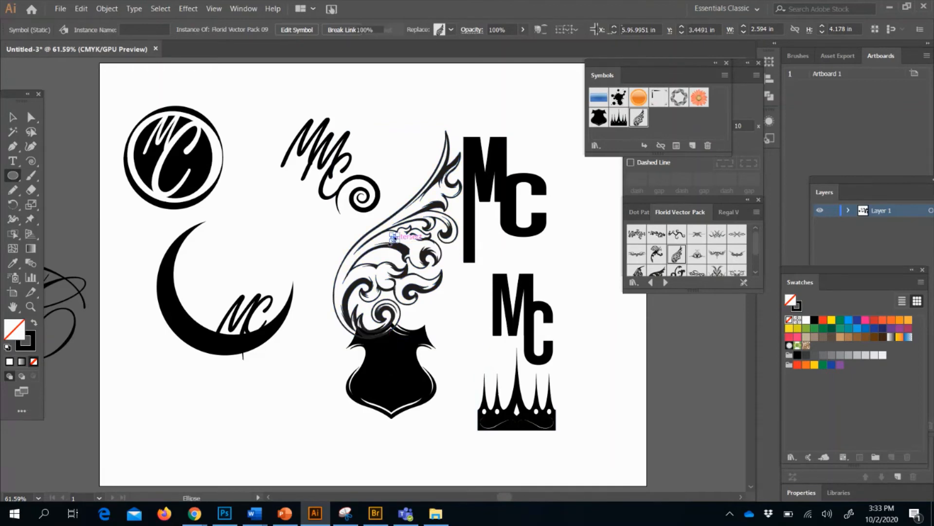
# Select only the scrollwork flourish and move it up beside the script MMC so it overlaps the spiral.
pyautogui.click(13, 116)
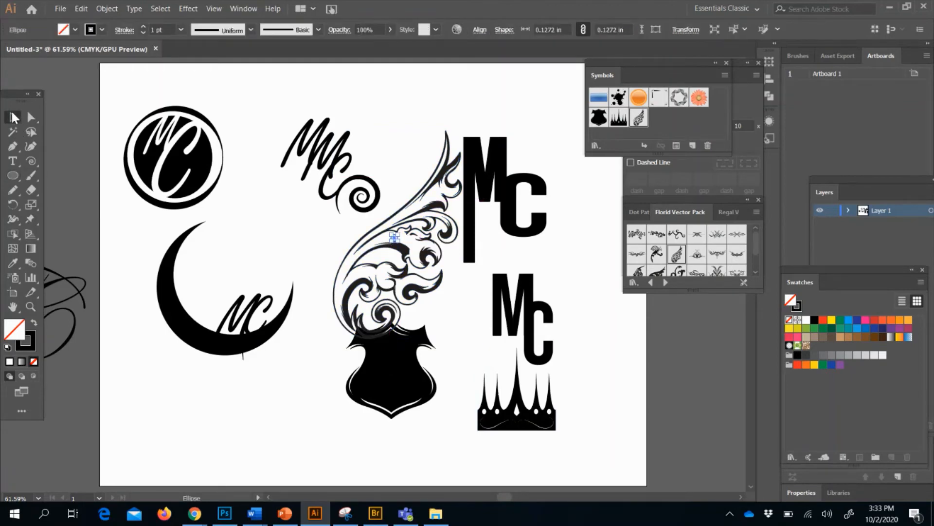
pyautogui.moveTo(293, 327); pyautogui.dragTo(292, 323)
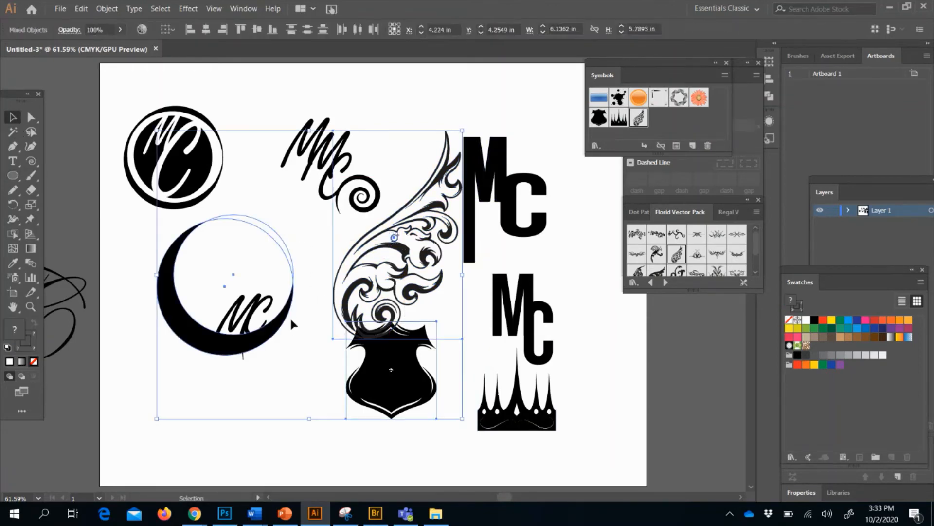
pyautogui.hotkey('ctrl', 'h')
pyautogui.click(382, 265)
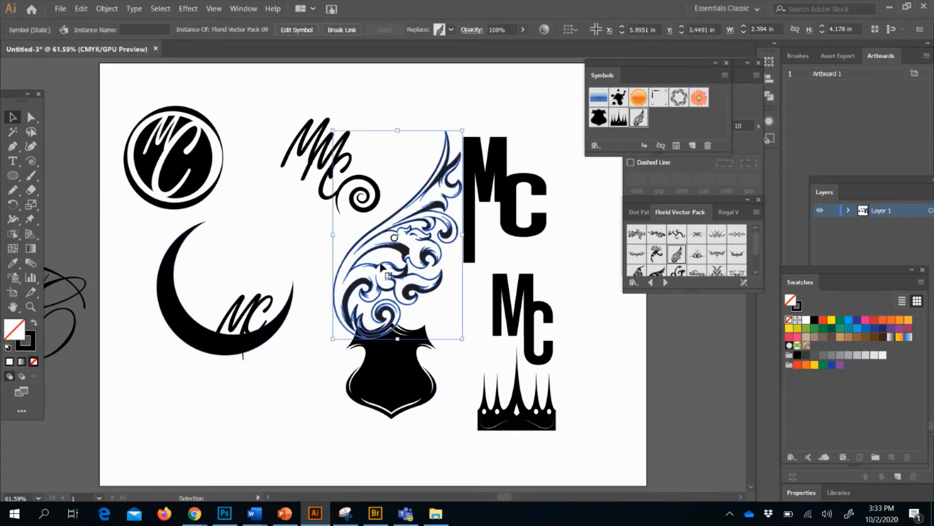
pyautogui.moveTo(428, 246); pyautogui.dragTo(404, 171)
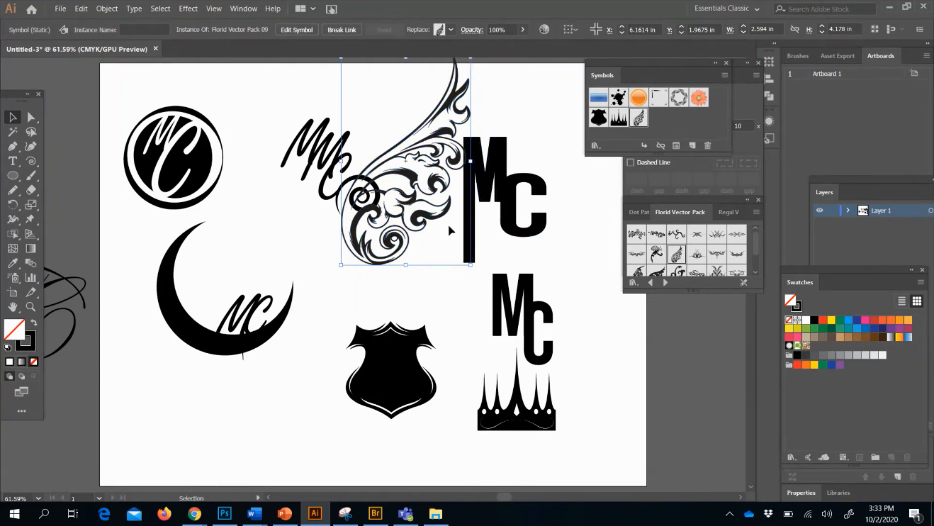
# Flip the flourish horizontally over the upper MC letters, making it about 2.16 in wide.
pyautogui.rightClick(406, 209)
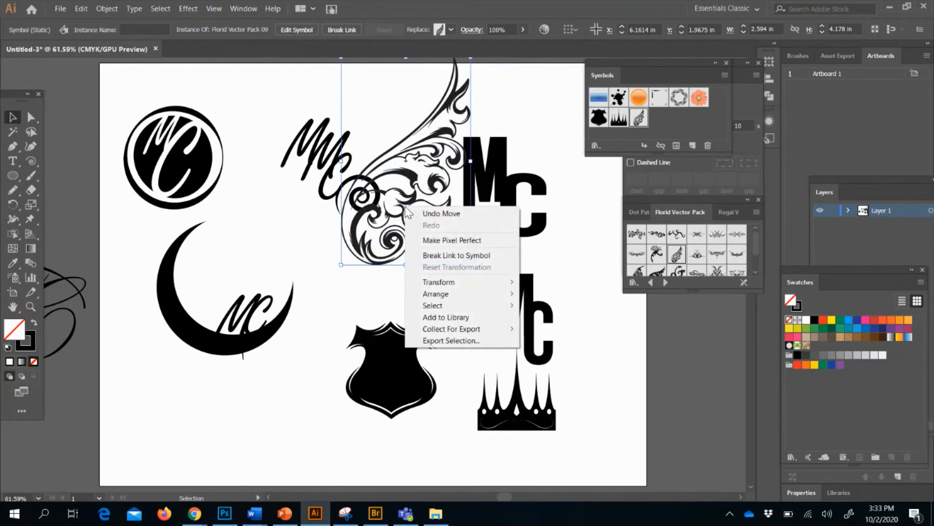
pyautogui.moveTo(428, 282)
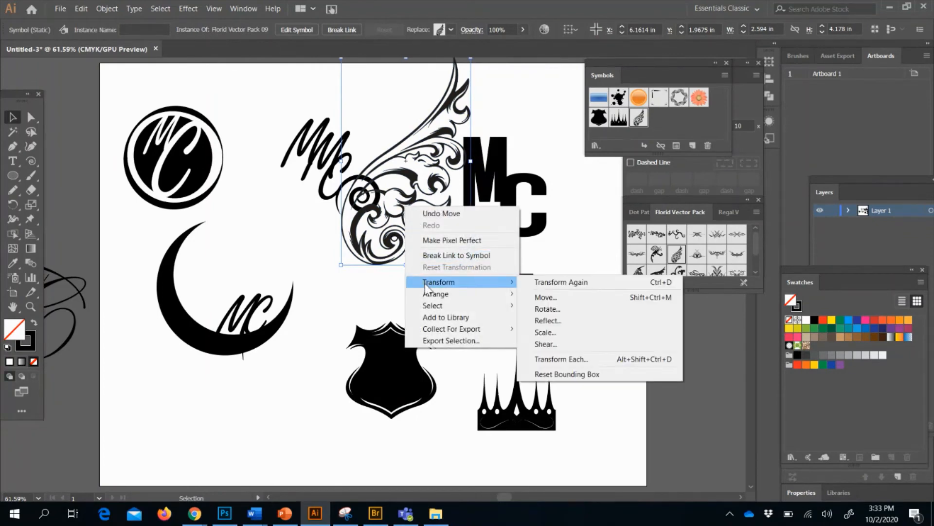
pyautogui.click(343, 172)
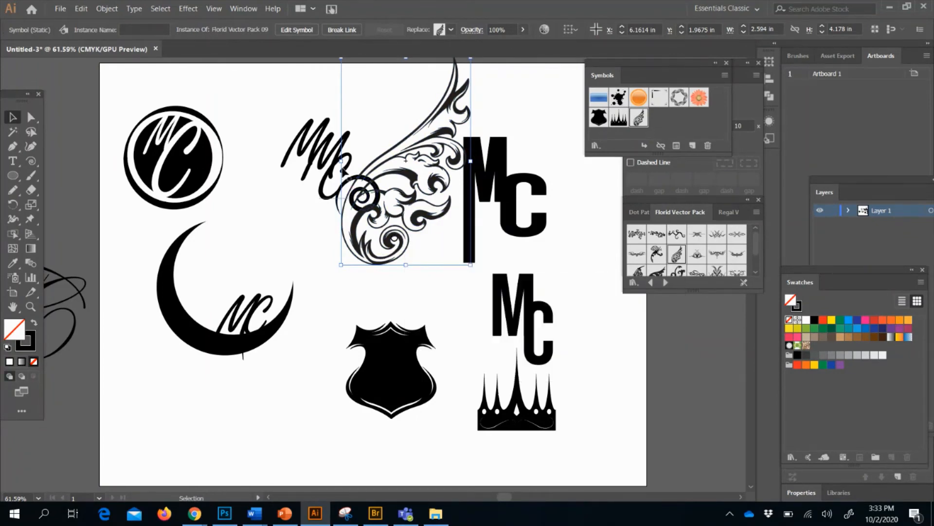
pyautogui.moveTo(345, 161); pyautogui.dragTo(577, 161)
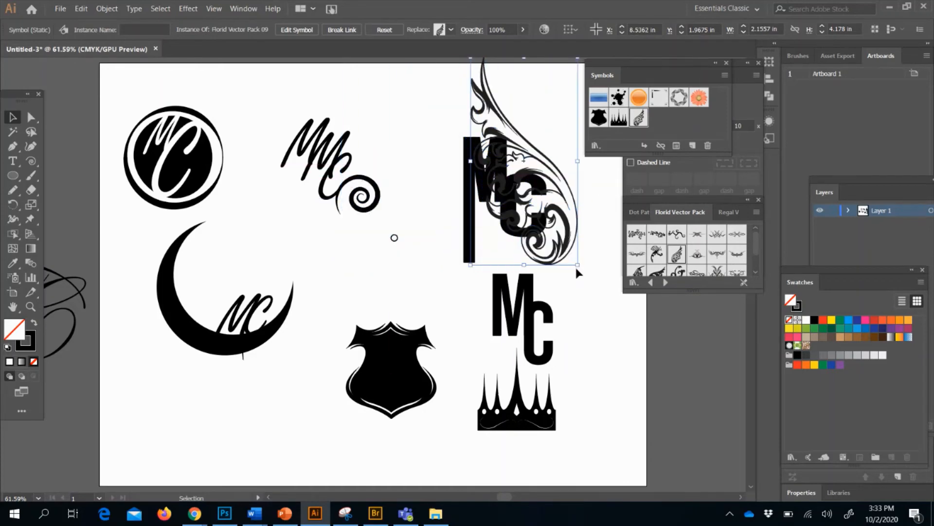
pyautogui.click(579, 268)
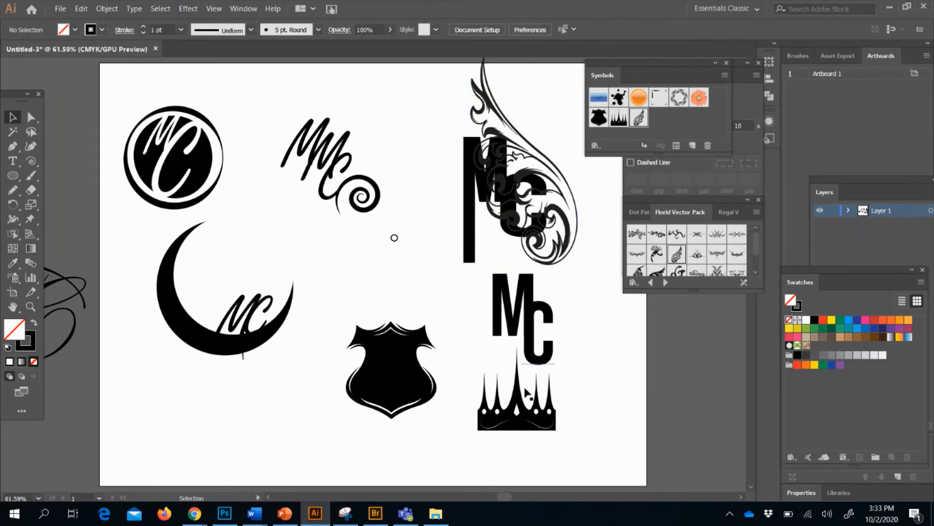
# Move the lower MC letters further down the artboard and position the crown directly above them.
pyautogui.click(525, 424)
pyautogui.moveTo(524, 424); pyautogui.dragTo(523, 303)
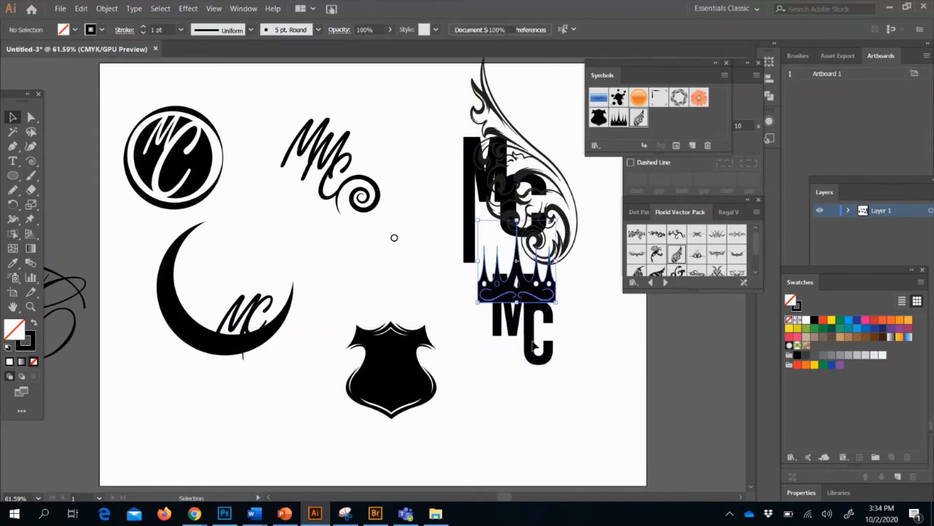
pyautogui.moveTo(533, 346); pyautogui.dragTo(534, 413)
pyautogui.click(528, 298)
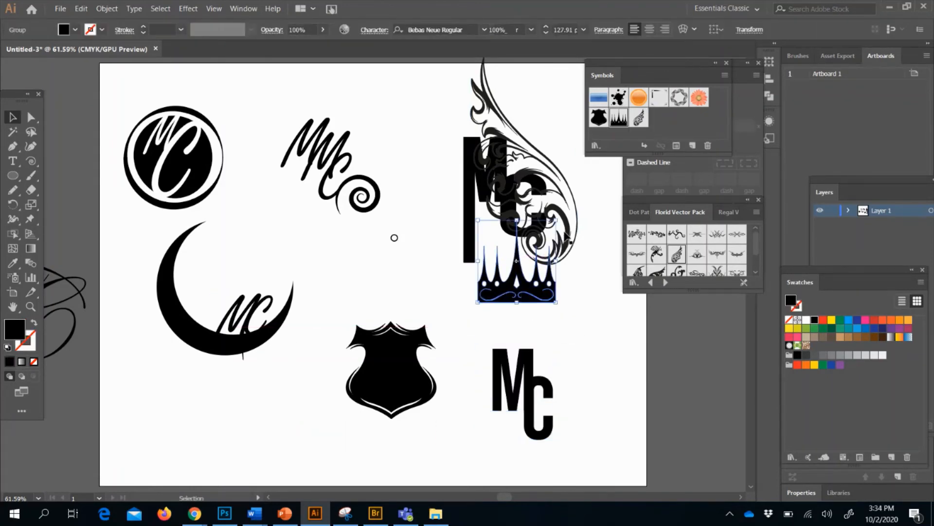
pyautogui.click(557, 218)
pyautogui.moveTo(553, 216); pyautogui.dragTo(555, 331)
pyautogui.click(581, 293)
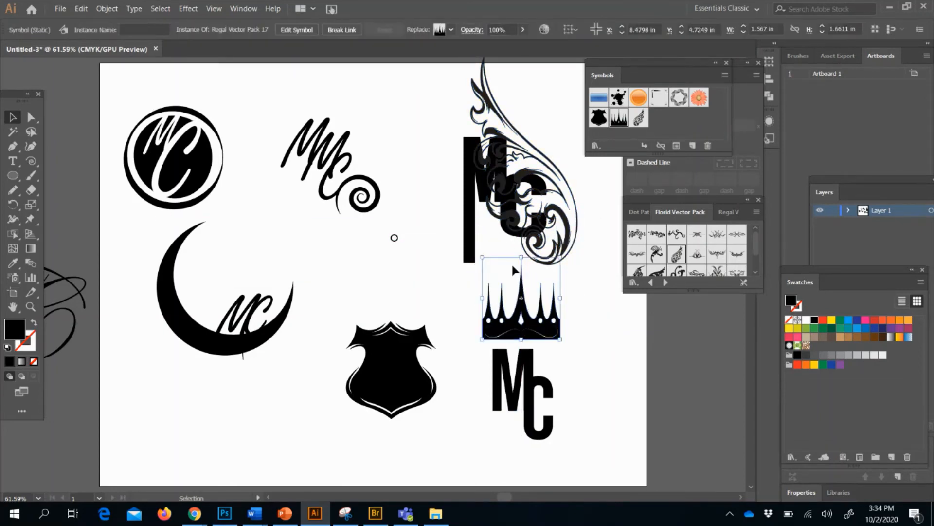
# Shrink the crown, tilt it about 30° counterclockwise and set it on the upper-left corner of the lower M.
pyautogui.moveTo(478, 253); pyautogui.dragTo(535, 245)
pyautogui.moveTo(555, 280); pyautogui.dragTo(523, 285)
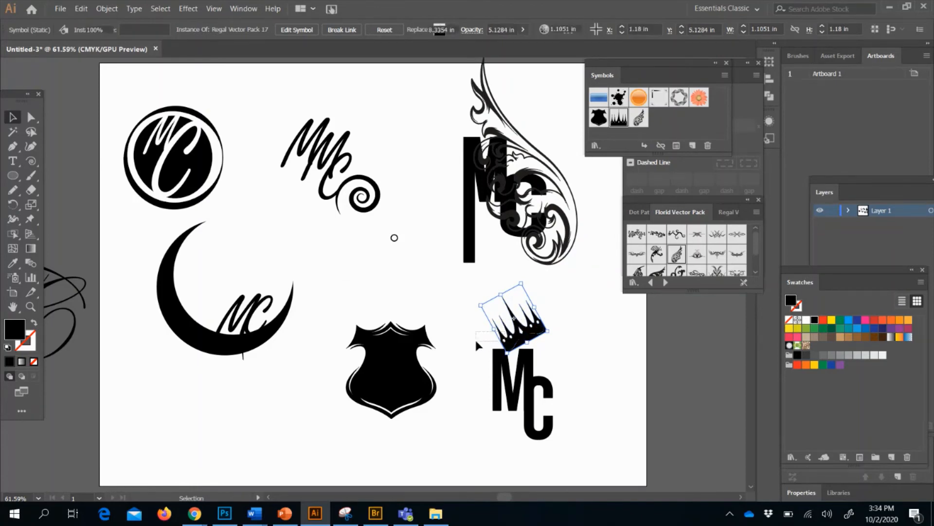
pyautogui.keyDown('shift'); pyautogui.click(509, 351); pyautogui.keyUp('shift')
pyautogui.click(577, 319)
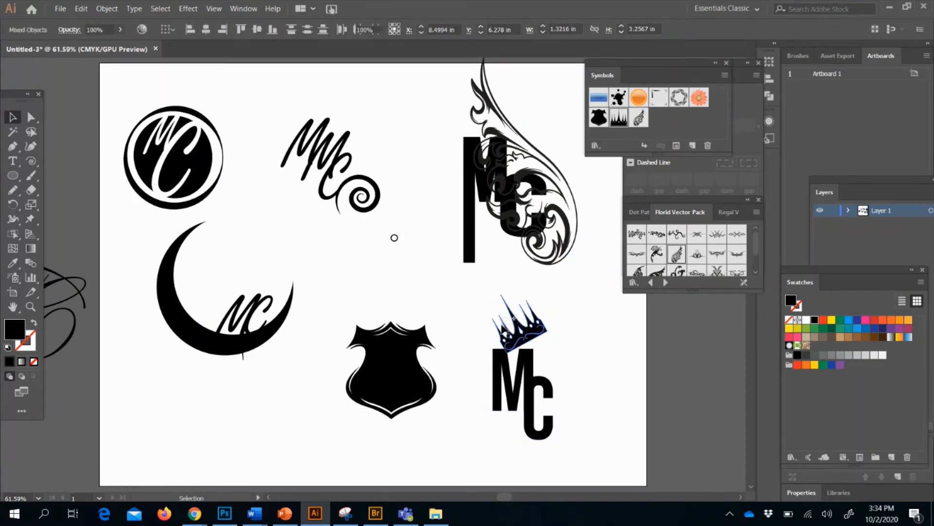
pyautogui.moveTo(513, 318); pyautogui.dragTo(488, 340)
pyautogui.click(608, 335)
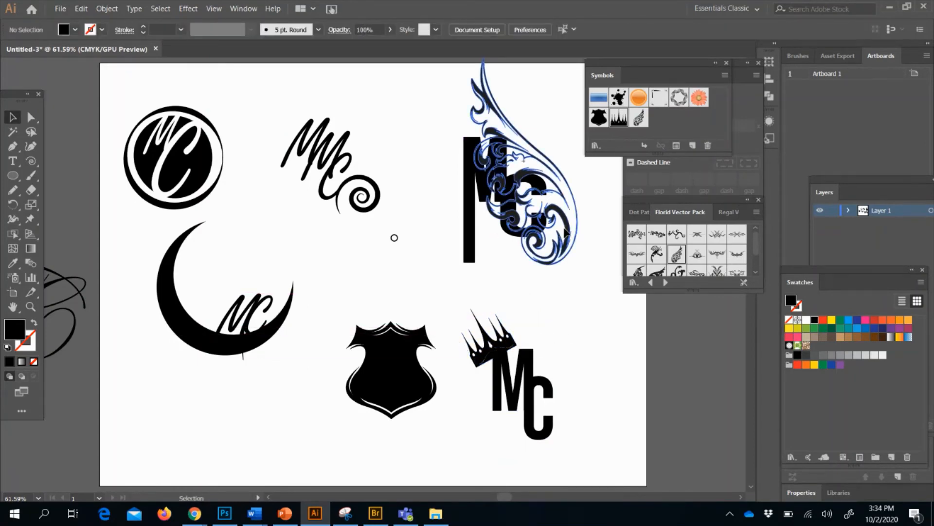
# Delete the flourish that overlaps the upper MC letters.
pyautogui.click(572, 215)
pyautogui.press('Delete')
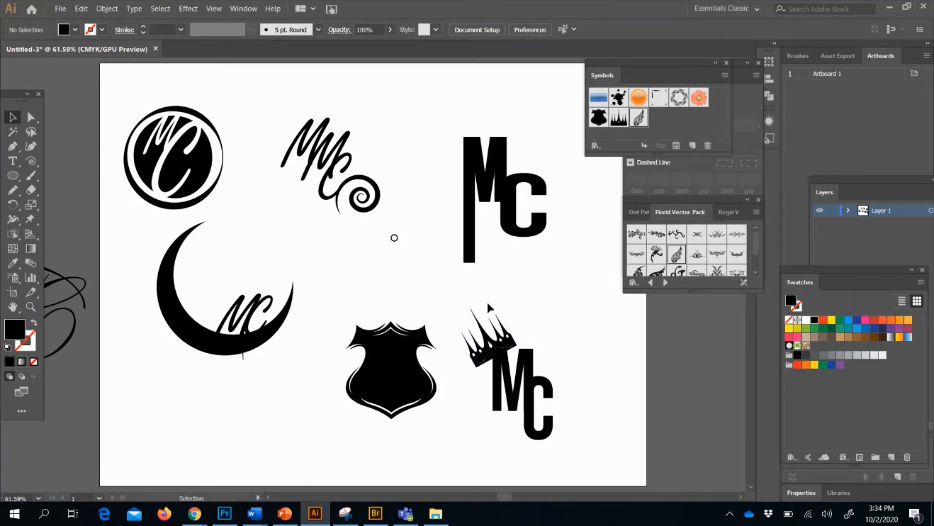
# Duplicate the crowned MC monogram and place the copy below the crescent logo.
pyautogui.moveTo(489, 306); pyautogui.dragTo(547, 441)
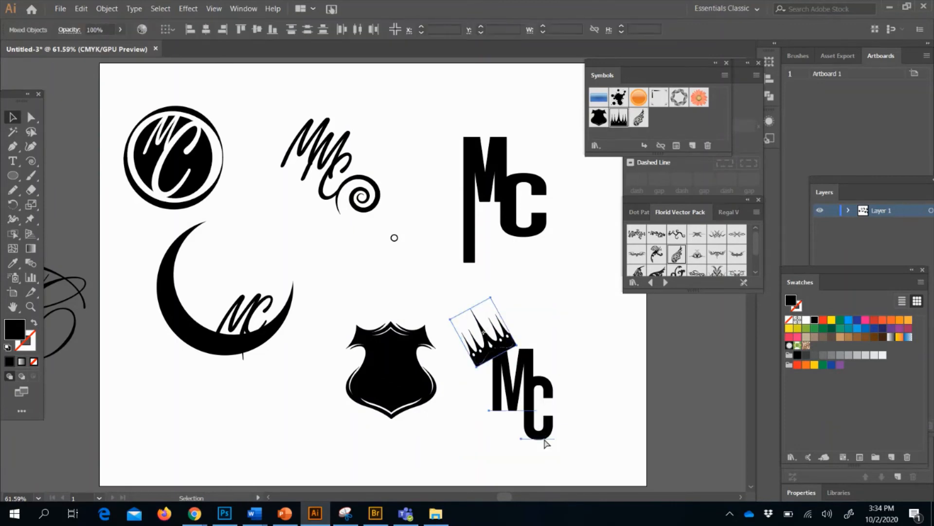
pyautogui.hotkey('ctrl', 'c')
pyautogui.hotkey('ctrl', 'v')
pyautogui.moveTo(379, 265); pyautogui.dragTo(322, 403)
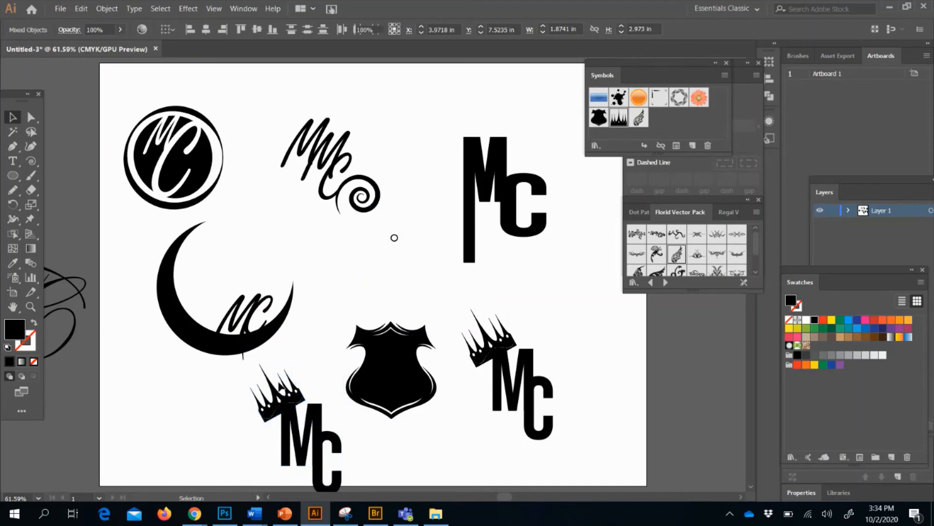
# Rotate the copied monogram's crown upright and seat it squarely on top of the M.
pyautogui.click(275, 385)
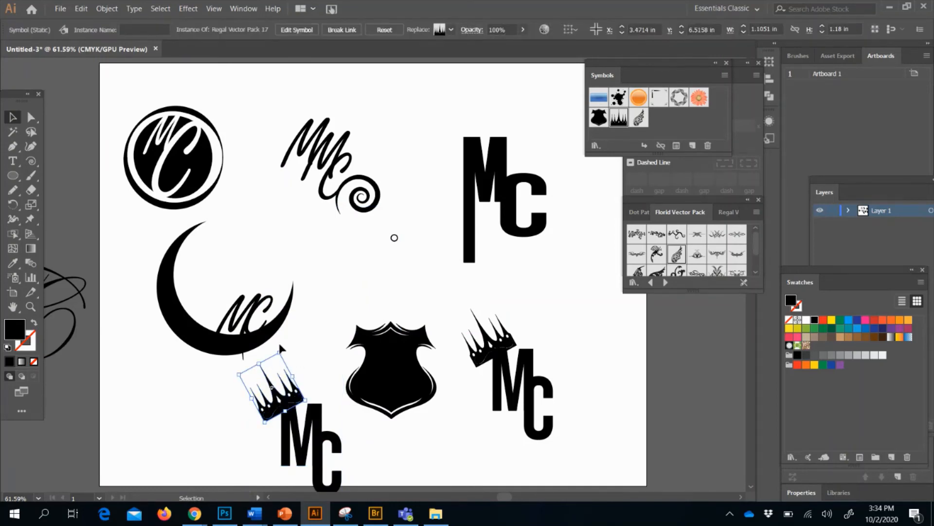
pyautogui.moveTo(280, 349); pyautogui.dragTo(304, 354)
pyautogui.moveTo(275, 402); pyautogui.dragTo(329, 408)
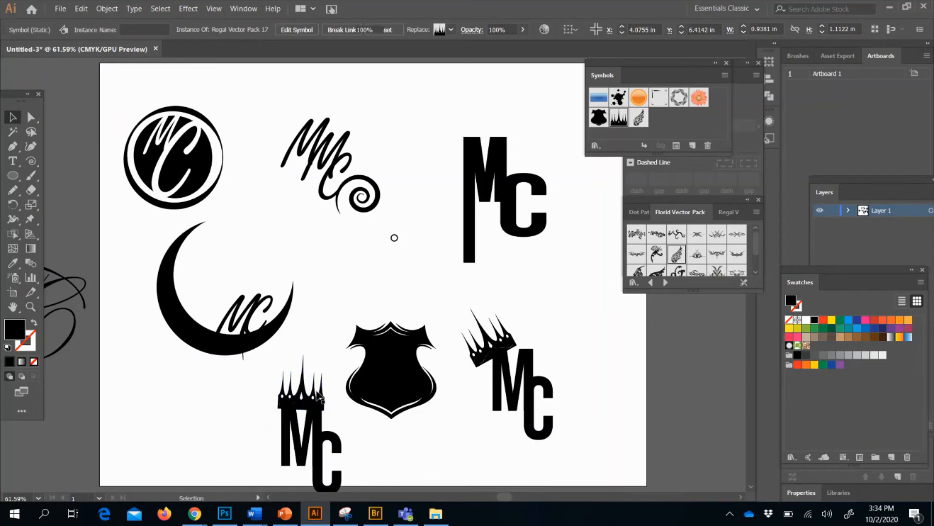
pyautogui.click(339, 314)
# Delete the black shield between the two crowned MC monograms.
pyautogui.click(404, 341)
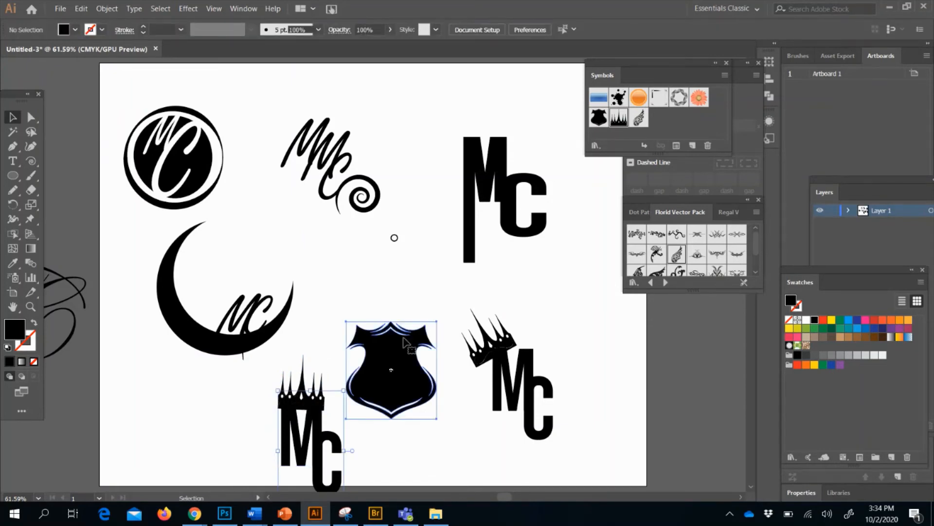
pyautogui.press('Delete')
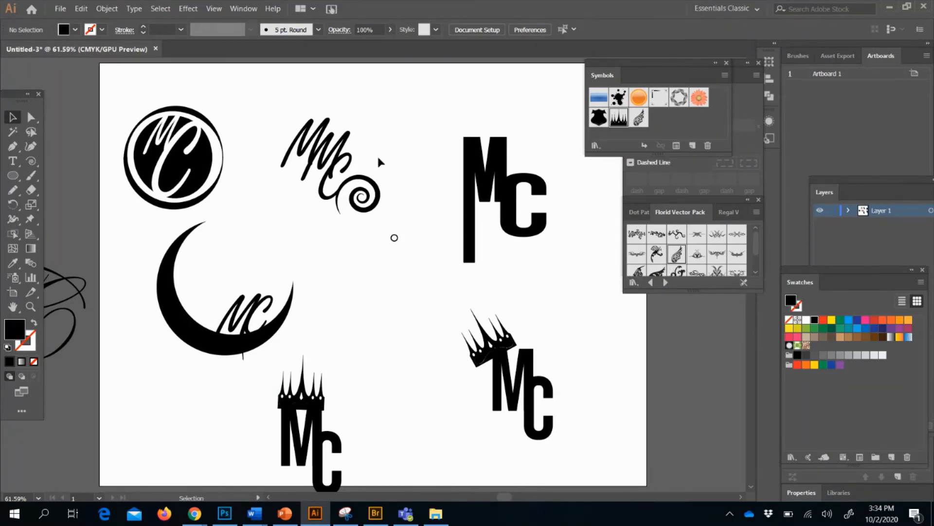
# Add the text MMC in Bebas Neue Regular at 46 pt near the artboard's upper edge, above the sans-serif MC monogram.
pyautogui.scroll(-2, 378, 159)
pyautogui.scroll(4, 378, 158)
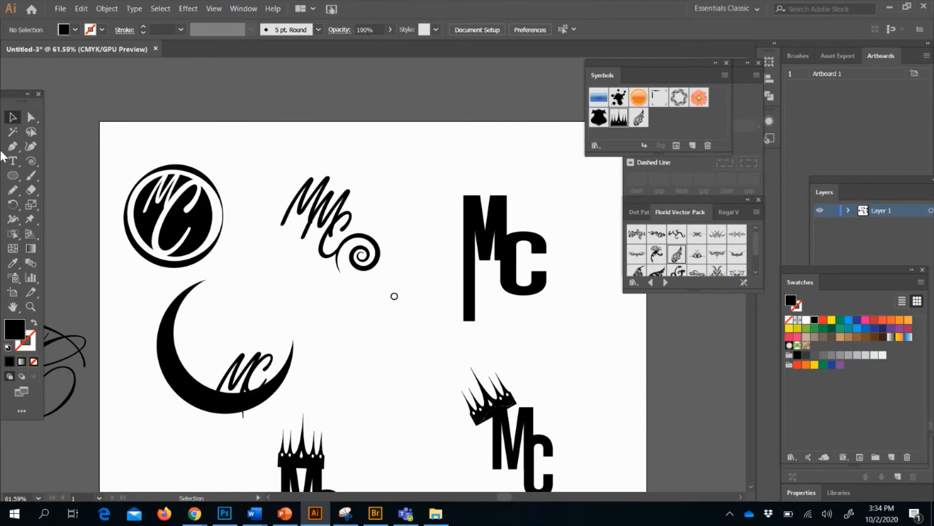
pyautogui.click(13, 162)
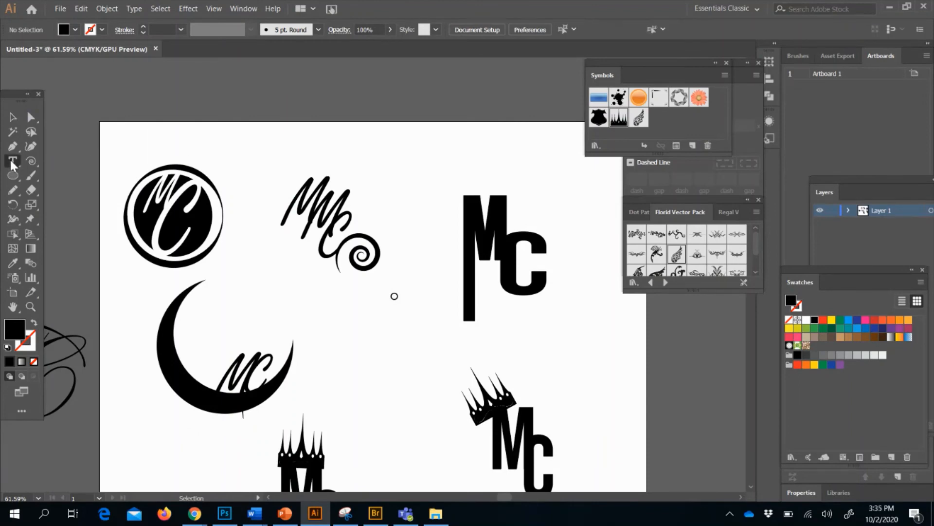
pyautogui.click(12, 161)
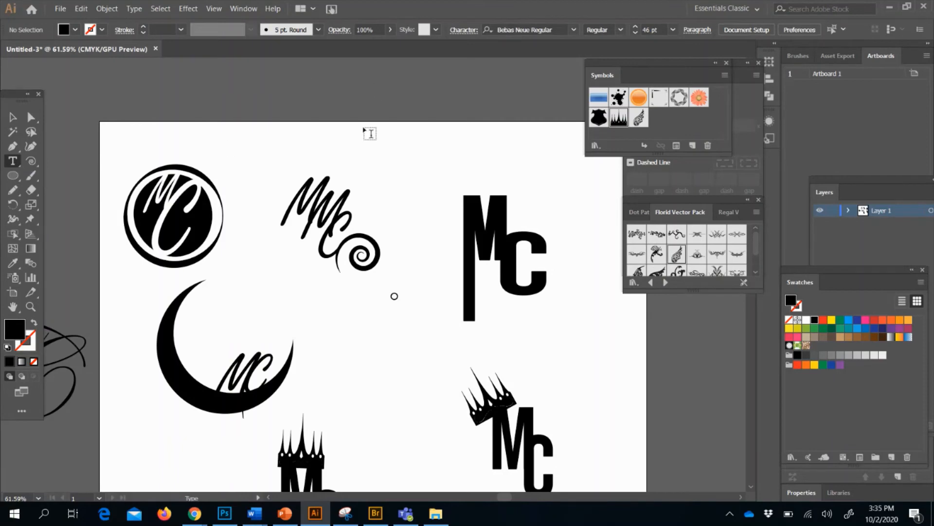
pyautogui.click(398, 156)
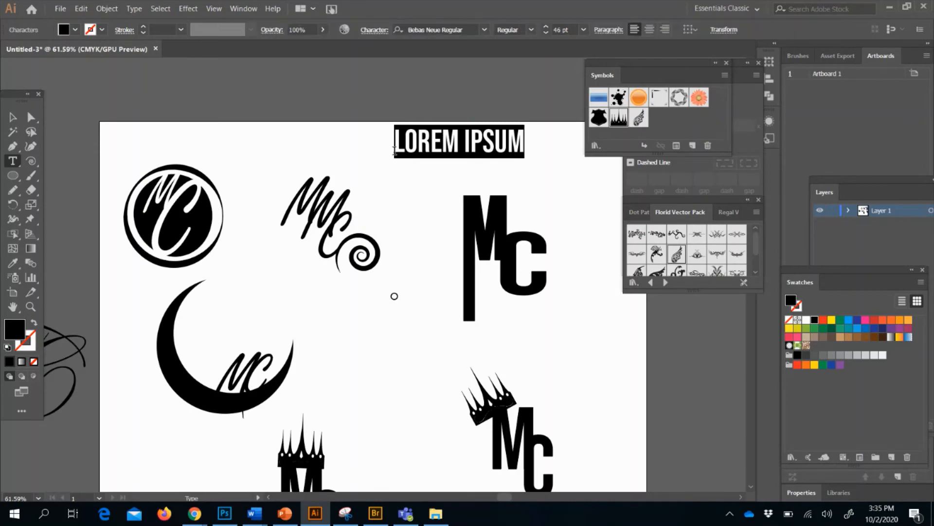
pyautogui.write('MMC')
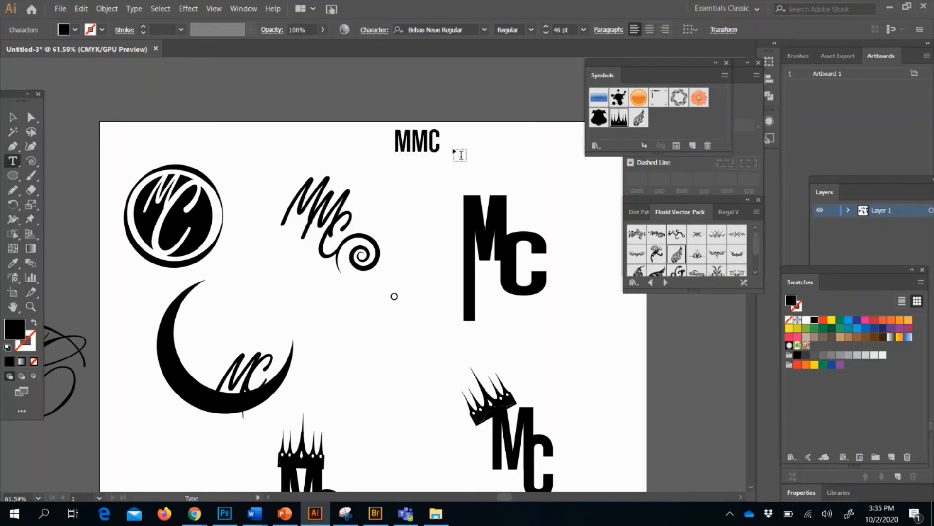
pyautogui.click(12, 116)
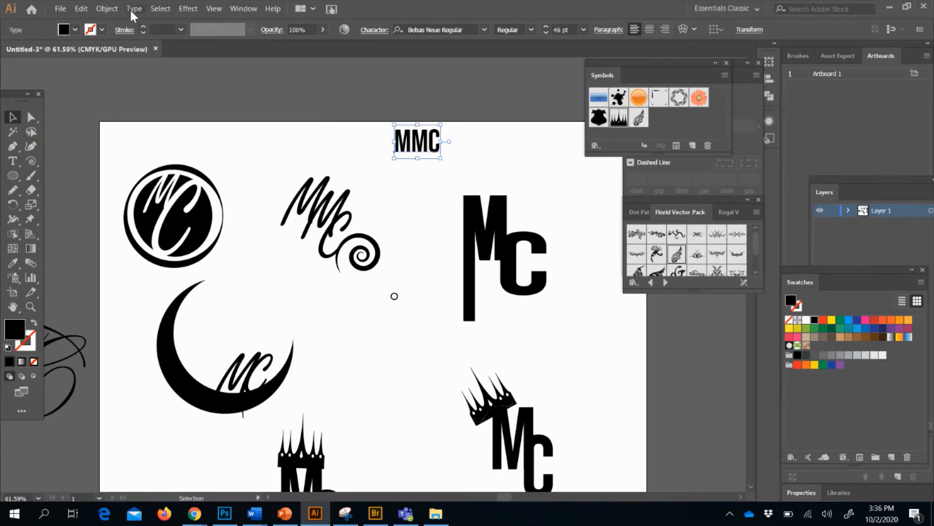
# Start an Arc warp effect on the MMC text with the preview turned on.
pyautogui.click(187, 4)
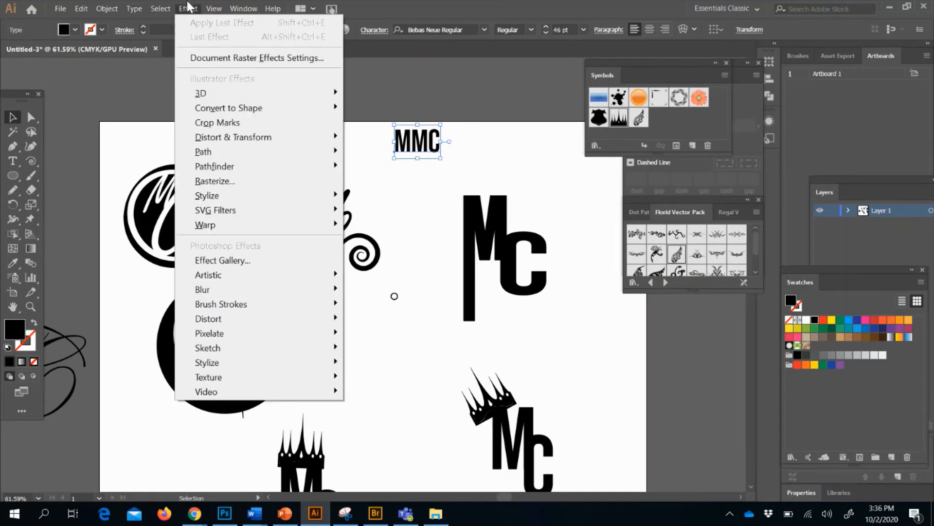
pyautogui.moveTo(244, 224)
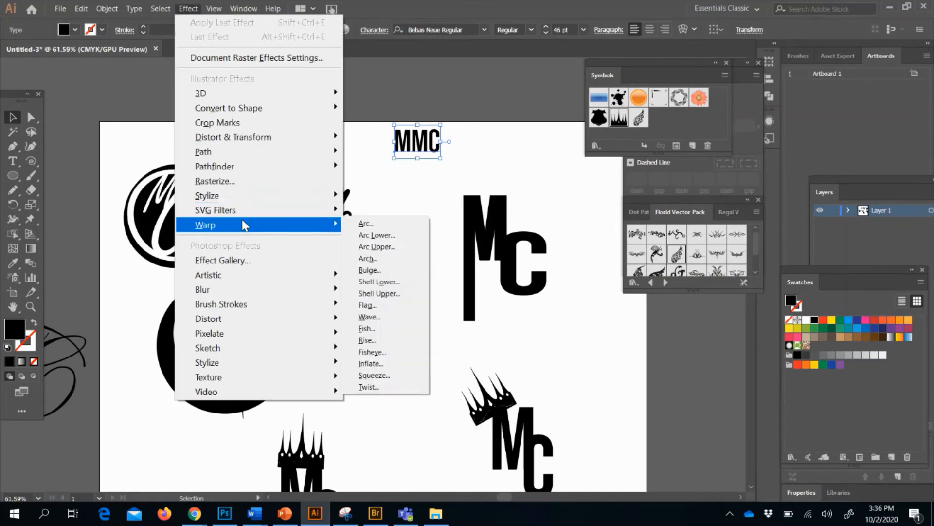
pyautogui.click(361, 223)
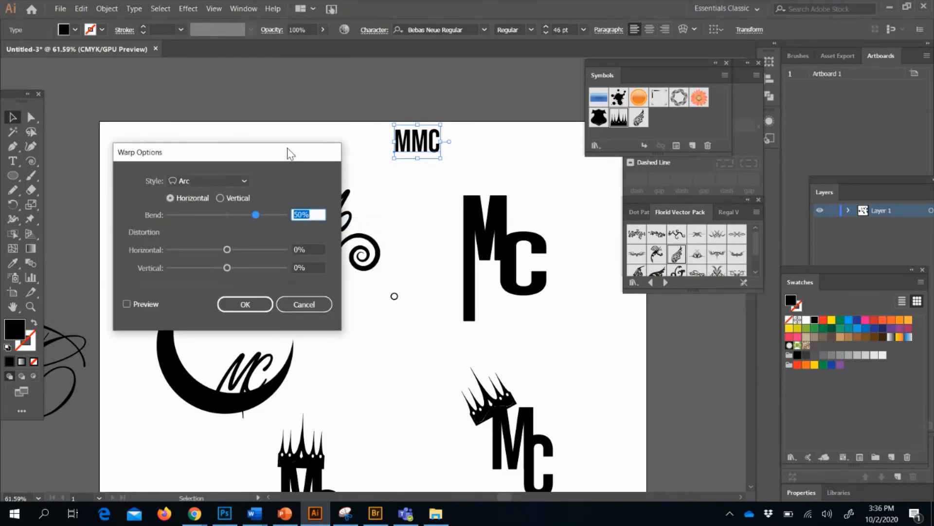
pyautogui.moveTo(290, 154); pyautogui.dragTo(281, 93)
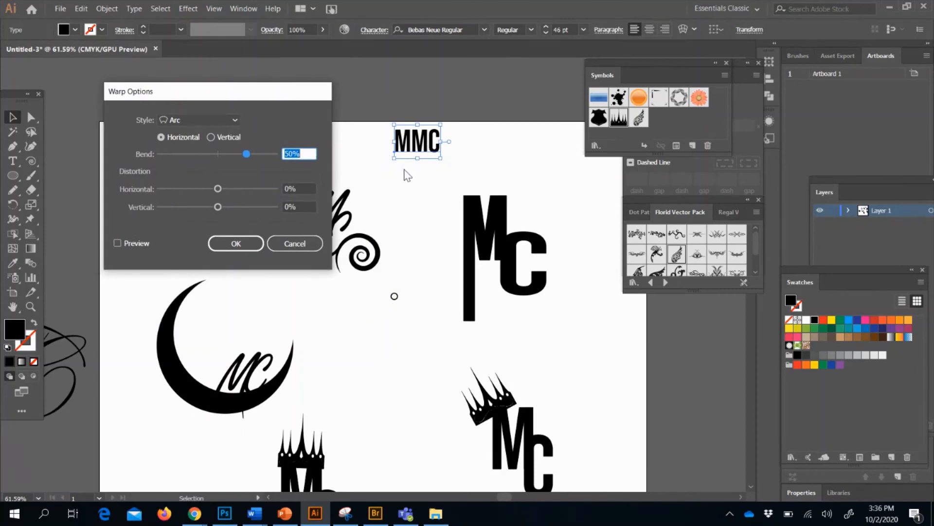
pyautogui.click(118, 243)
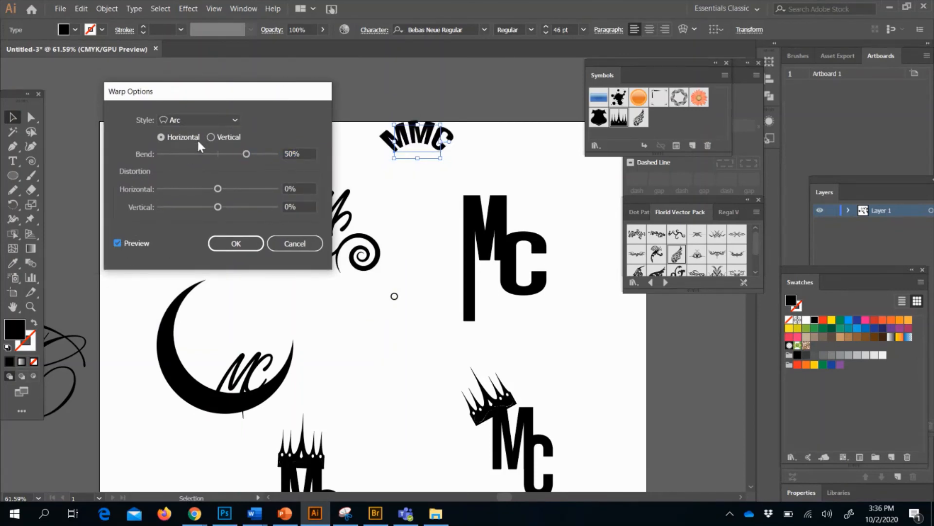
# Try the Arc Lower, Arc Upper, Wave and Inflate warp styles on the MMC text.
pyautogui.click(235, 118)
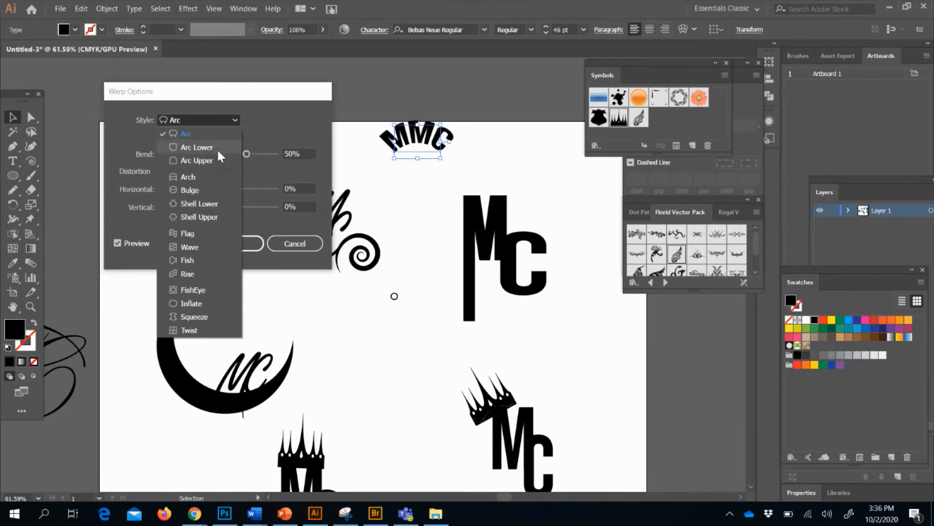
pyautogui.click(218, 148)
pyautogui.click(217, 117)
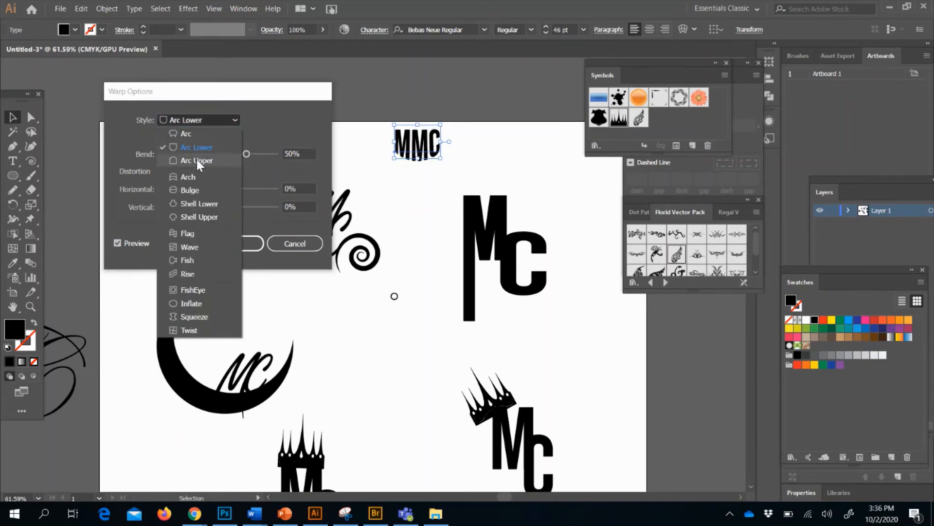
pyautogui.click(197, 159)
pyautogui.click(214, 118)
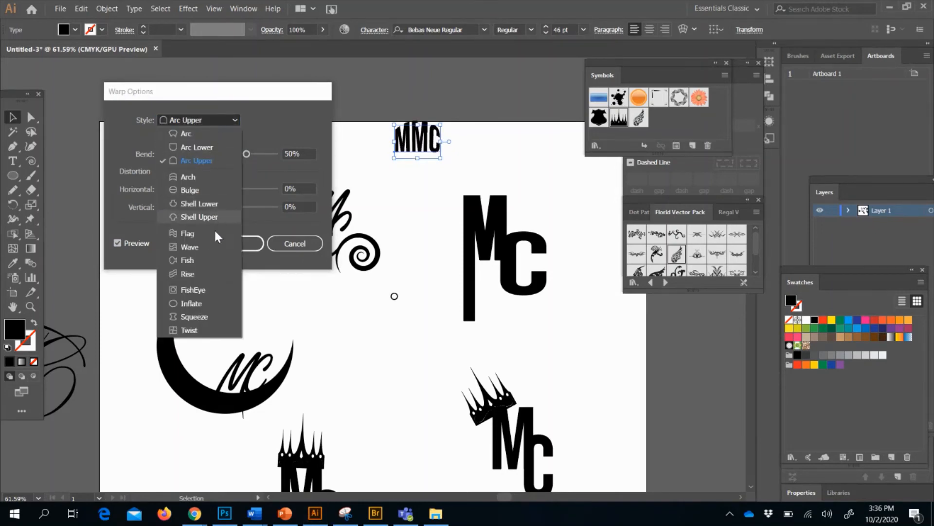
pyautogui.click(210, 246)
pyautogui.click(236, 126)
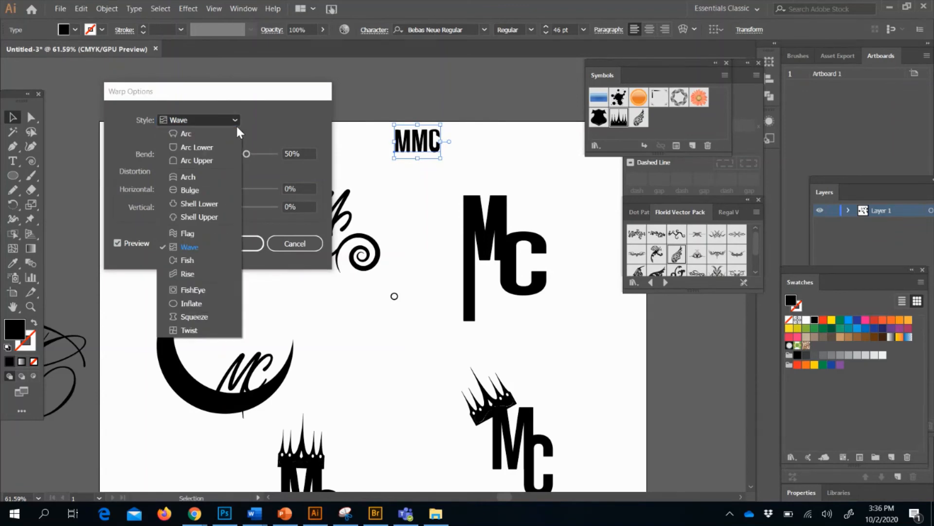
pyautogui.click(208, 302)
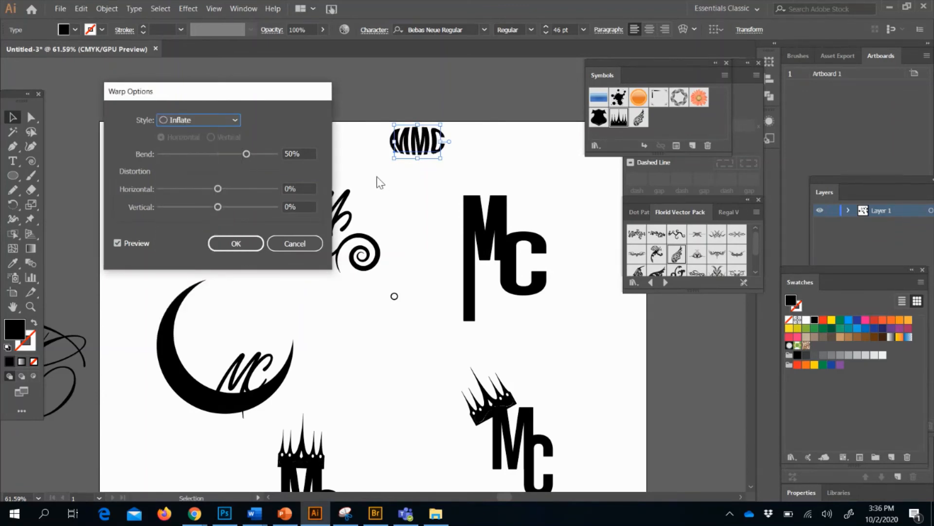
# Apply a Bulge warp to the MMC text with a 27% bend and 0% horizontal distortion.
pyautogui.moveTo(245, 154)
pyautogui.mouseDown()
pyautogui.moveTo(219, 154)
pyautogui.moveTo(234, 153)
pyautogui.mouseUp()
pyautogui.moveTo(217, 189)
pyautogui.mouseDown()
pyautogui.moveTo(208, 189)
pyautogui.moveTo(229, 188)
pyautogui.moveTo(220, 188)
pyautogui.mouseUp()
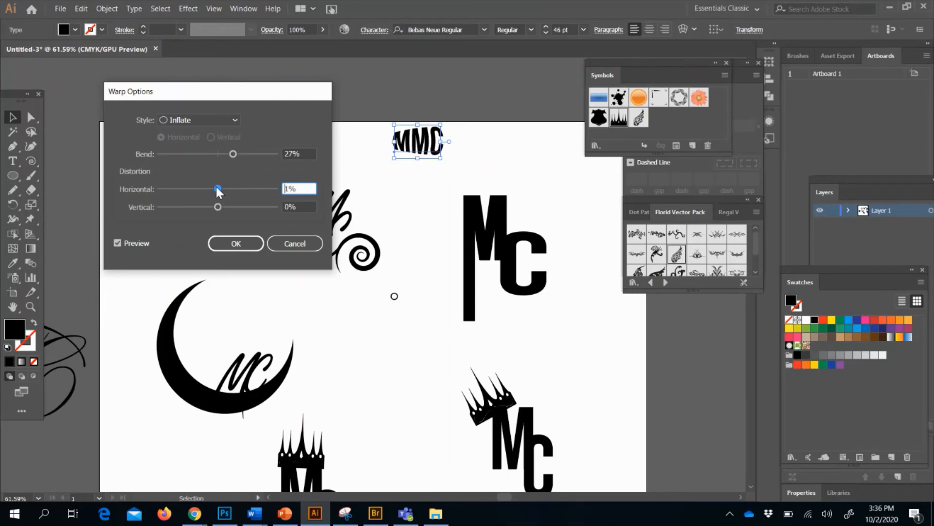
pyautogui.doubleClick(292, 189)
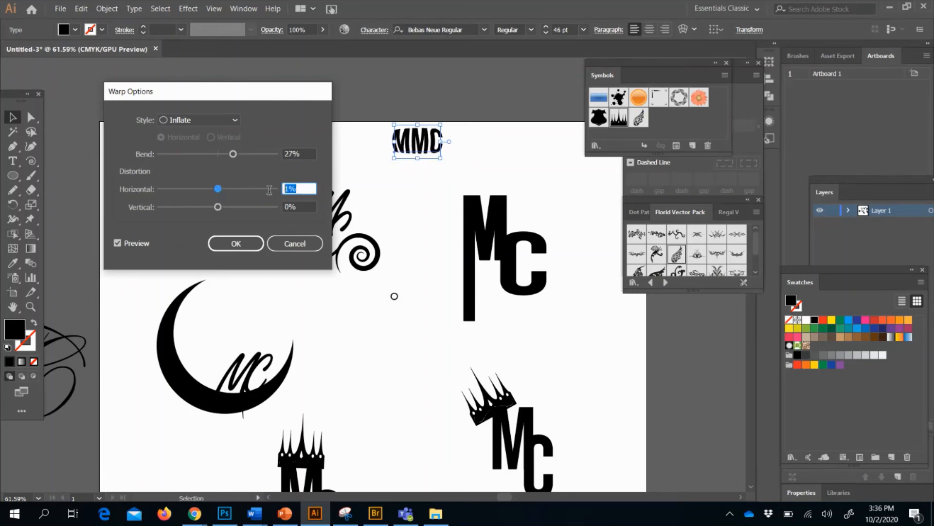
pyautogui.write('0')
pyautogui.click(228, 123)
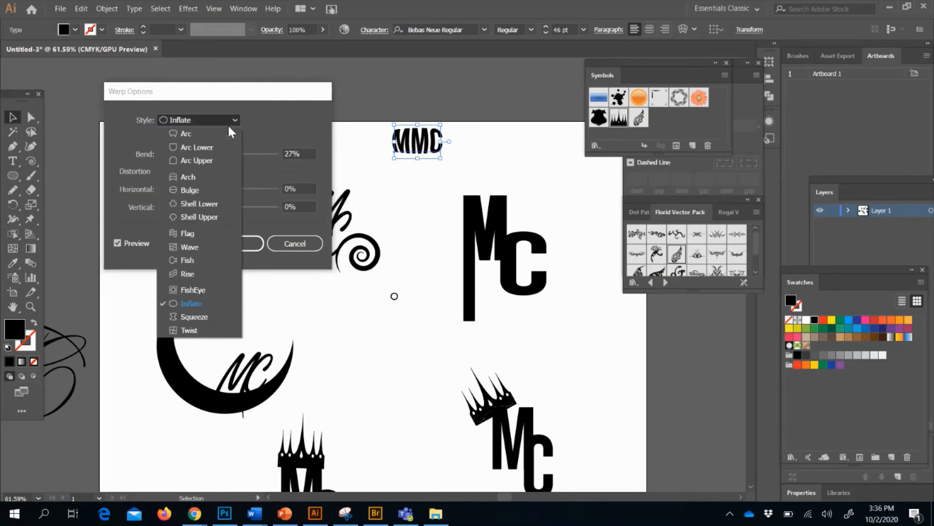
pyautogui.click(200, 188)
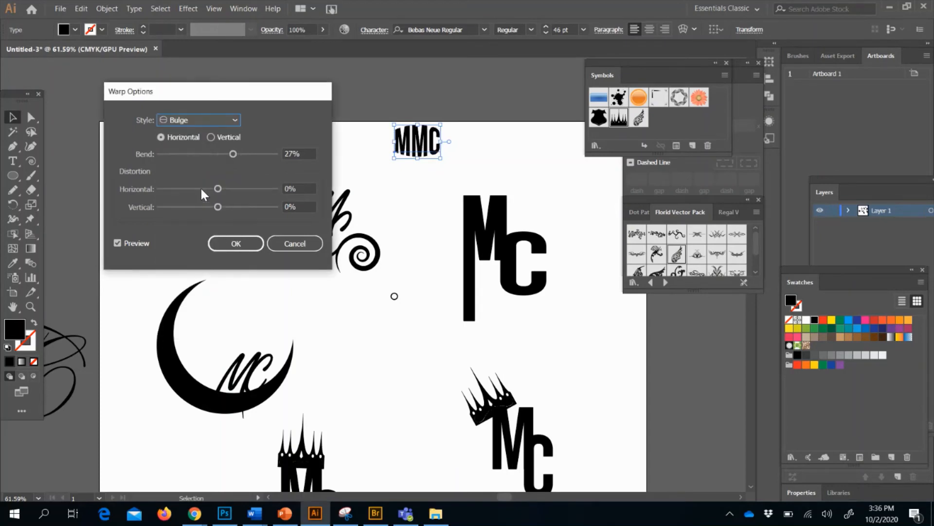
pyautogui.click(245, 249)
# Enlarge the MMC text to about 86 pt and draw a black ellipse about 1.65 by 1.32 in over it.
pyautogui.moveTo(441, 158); pyautogui.dragTo(459, 188)
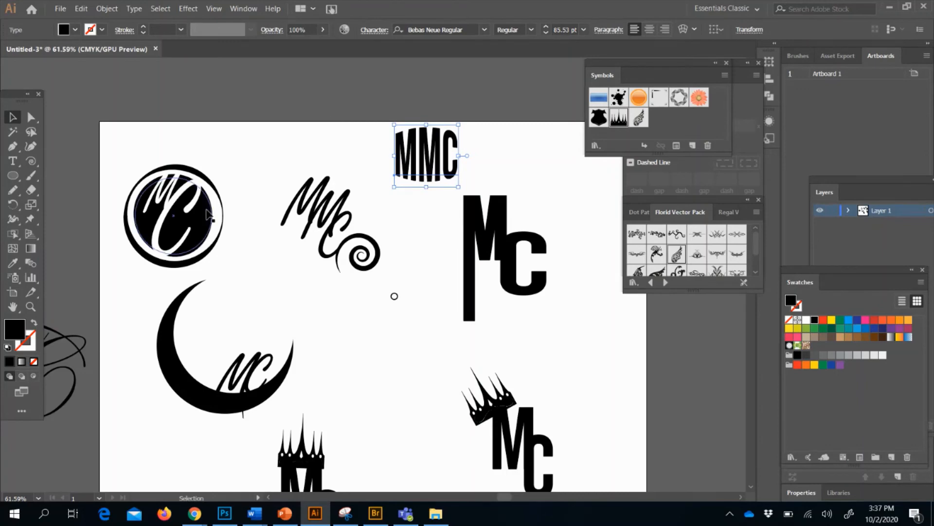
pyautogui.click(13, 175)
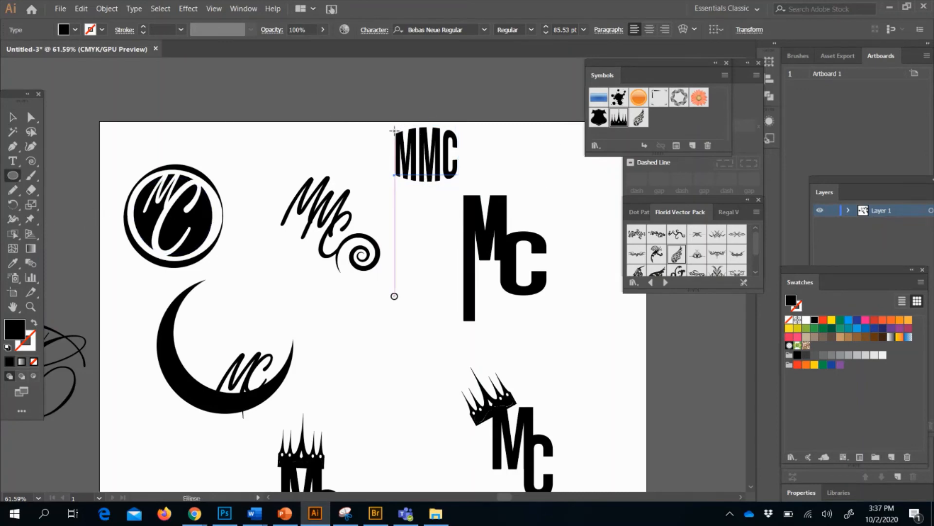
pyautogui.moveTo(377, 122); pyautogui.dragTo(465, 189)
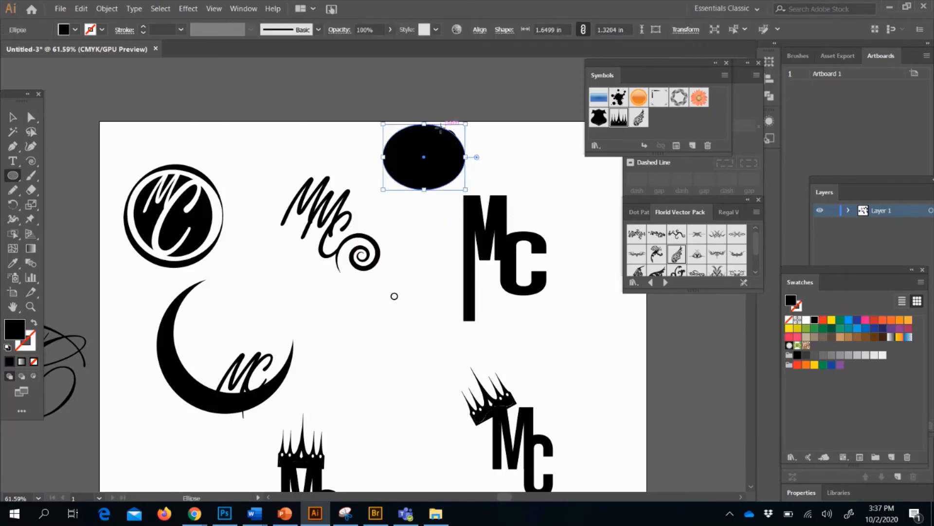
pyautogui.click(13, 117)
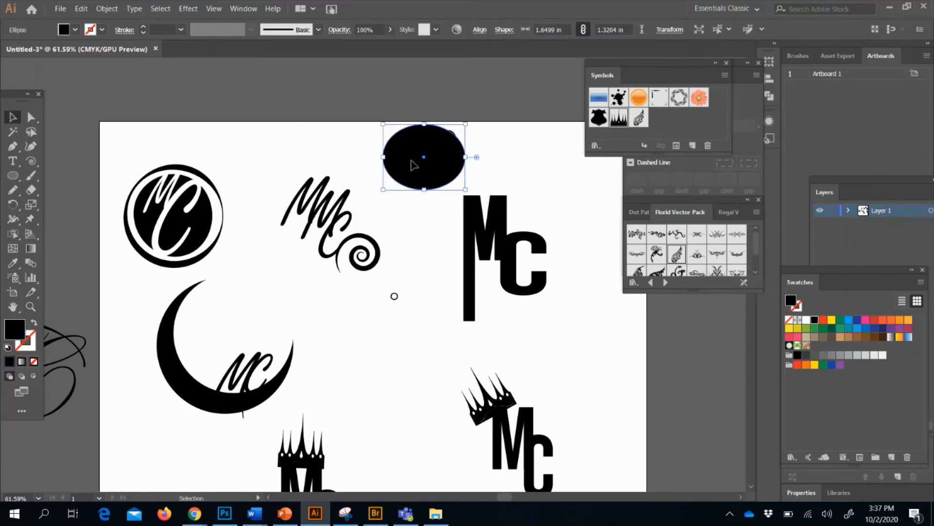
pyautogui.moveTo(414, 166); pyautogui.dragTo(417, 165)
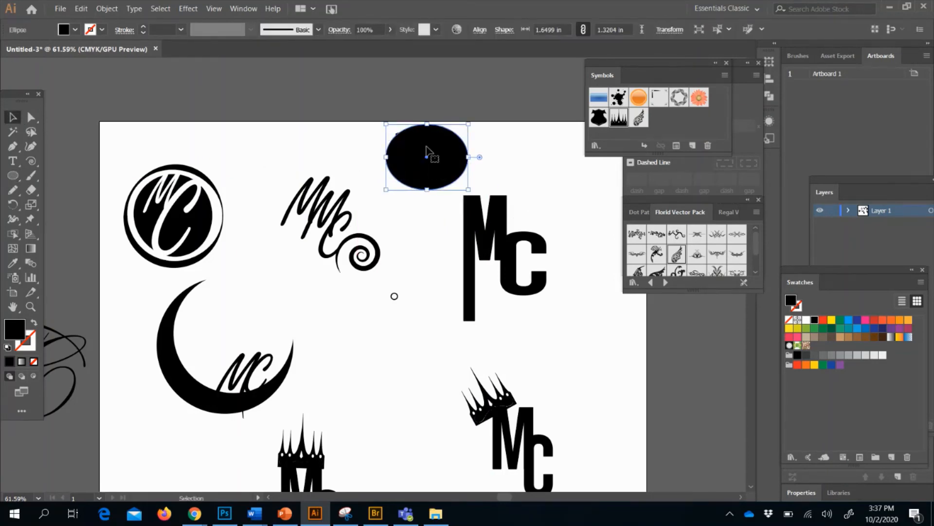
# Send the black ellipse to the back and fill the MMC text with white.
pyautogui.rightClick(427, 149)
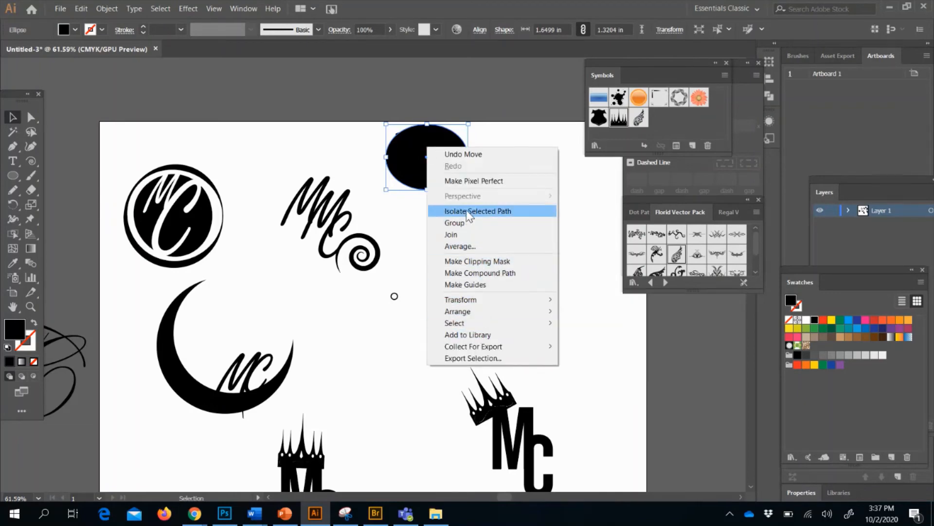
pyautogui.moveTo(464, 311)
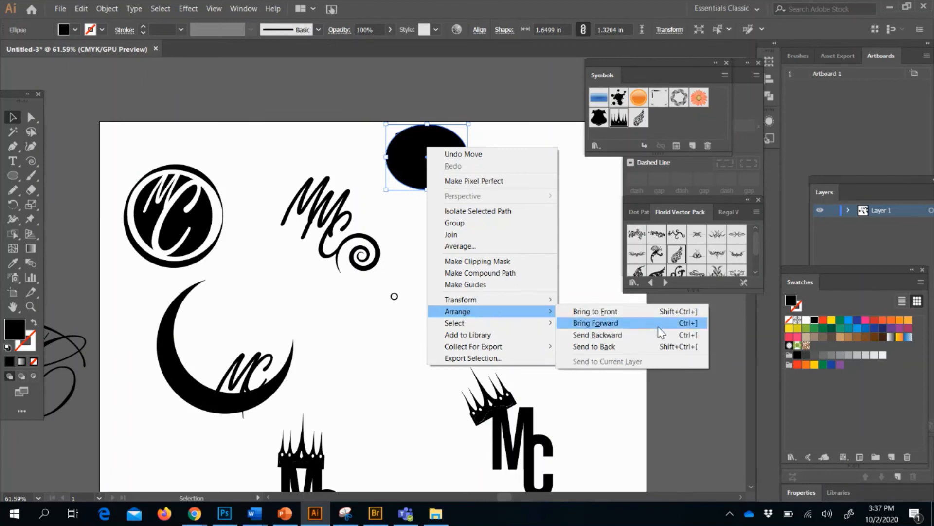
pyautogui.click(632, 348)
pyautogui.click(427, 156)
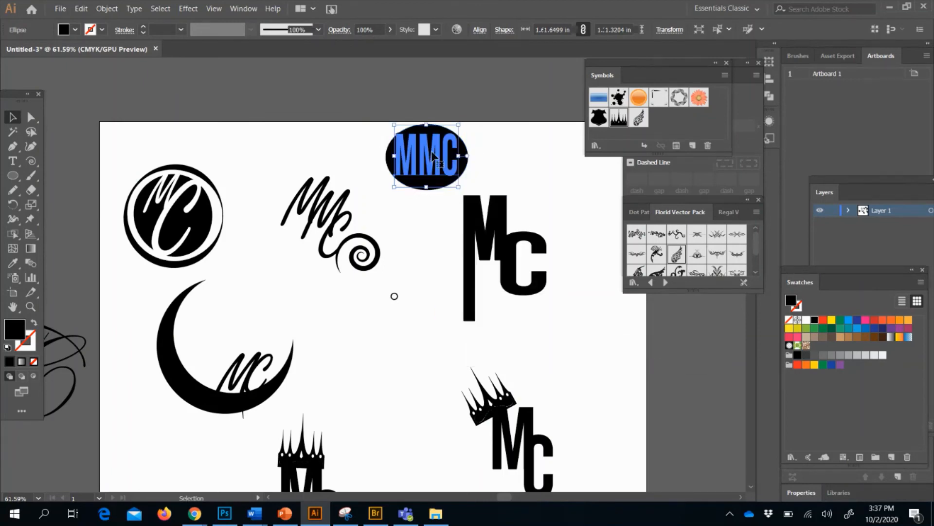
pyautogui.click(74, 29)
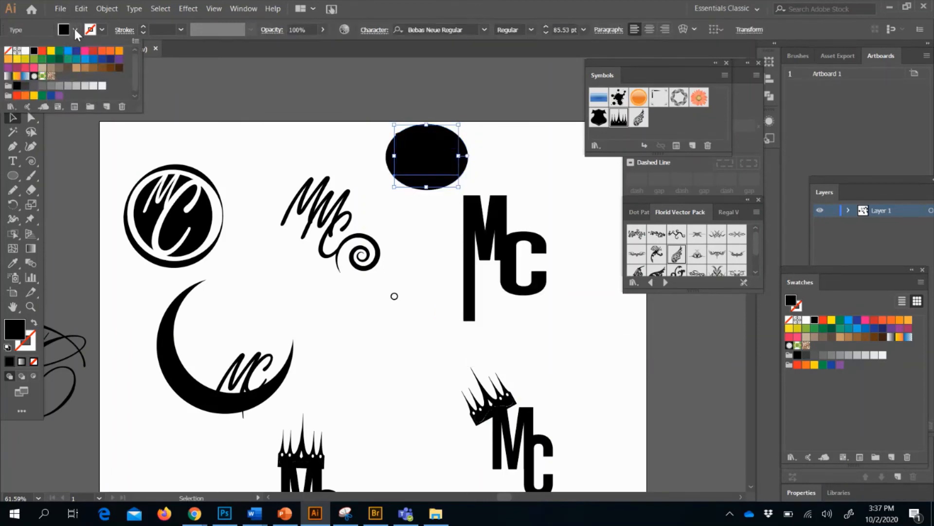
pyautogui.click(25, 50)
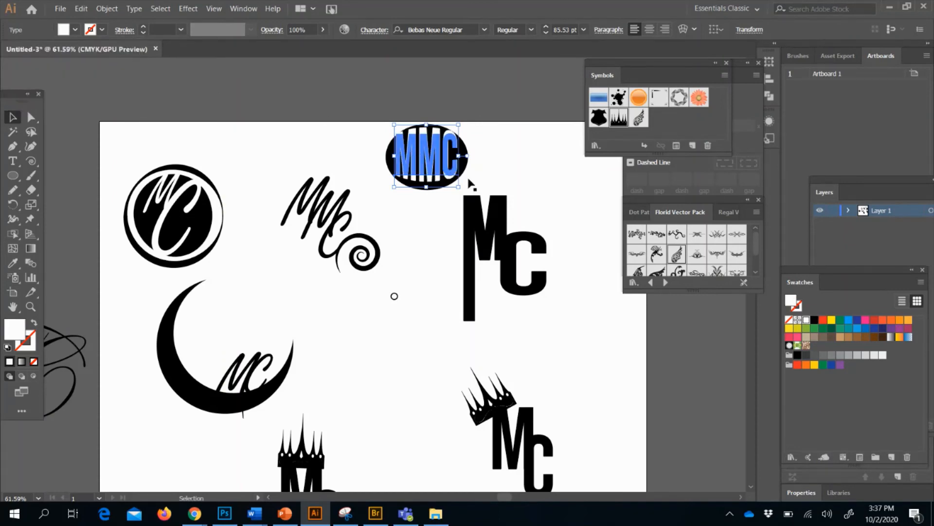
# Scale the white MMC text to about 73 pt and seat it against the ellipse's lower edge.
pyautogui.moveTo(460, 187); pyautogui.dragTo(465, 190)
pyautogui.moveTo(394, 192); pyautogui.dragTo(390, 195)
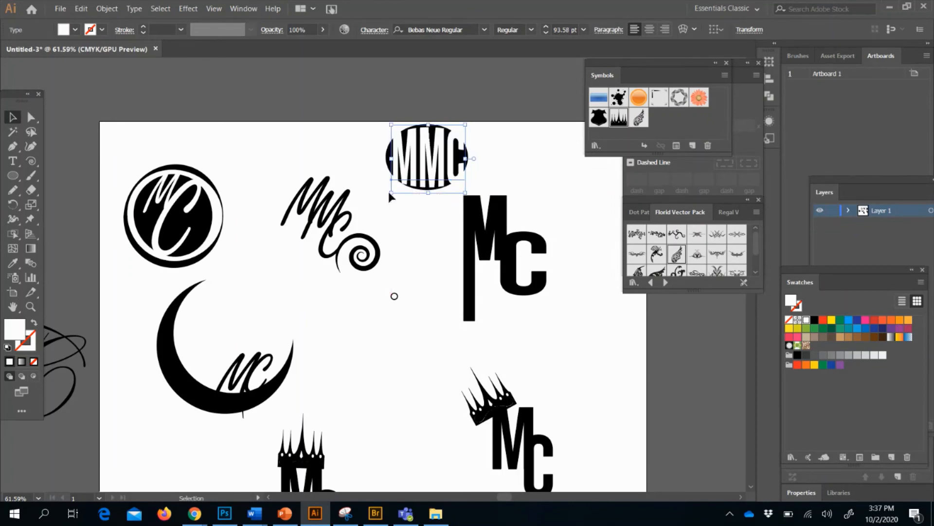
pyautogui.click(333, 141)
pyautogui.click(420, 178)
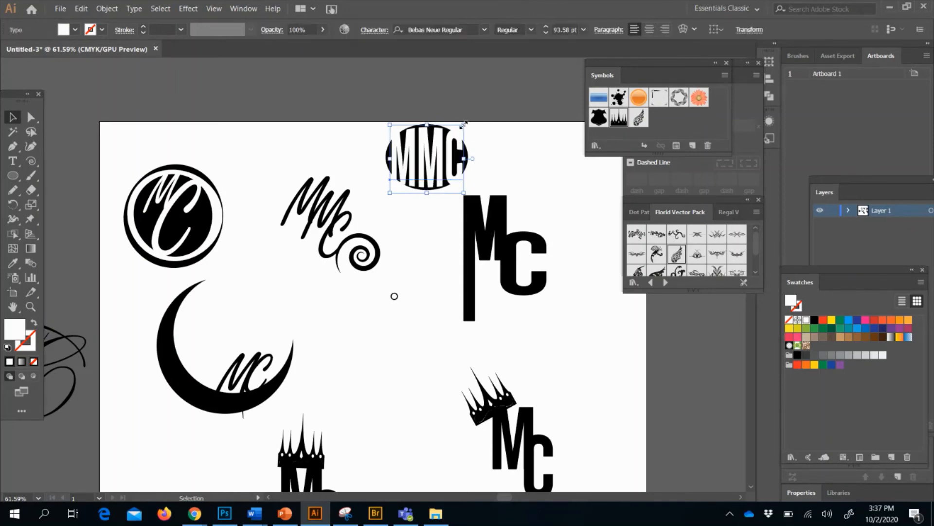
pyautogui.moveTo(463, 125); pyautogui.dragTo(432, 175)
pyautogui.click(395, 226)
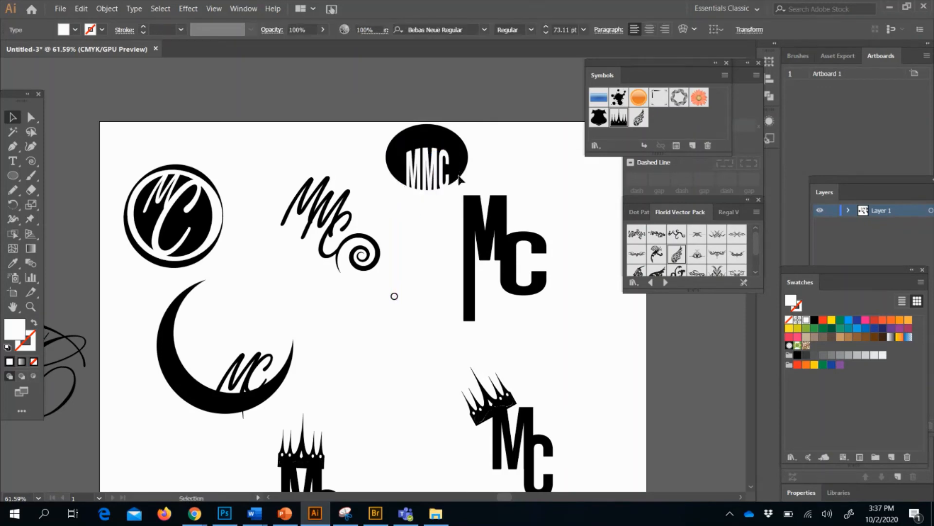
pyautogui.click(429, 201)
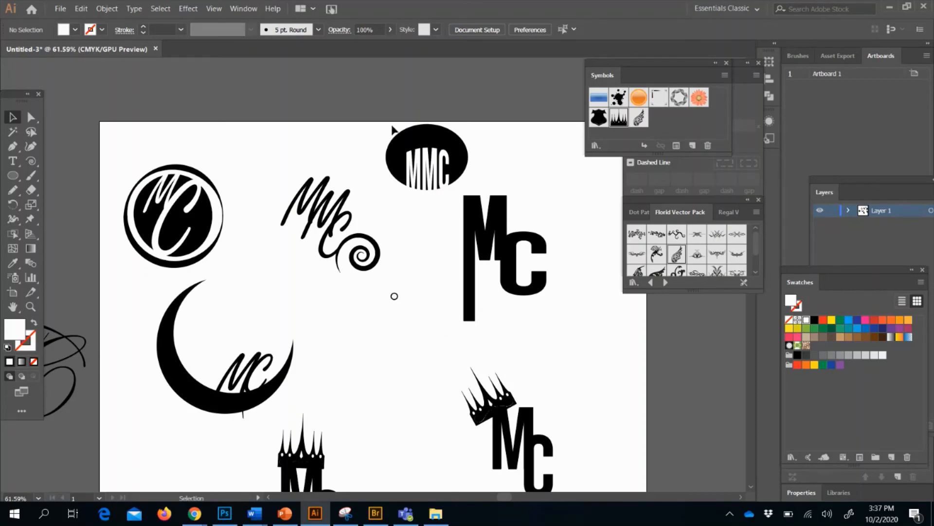
# Narrow the black ellipse behind the white MMC text from both sides to about 1.34 in wide.
pyautogui.click(426, 150)
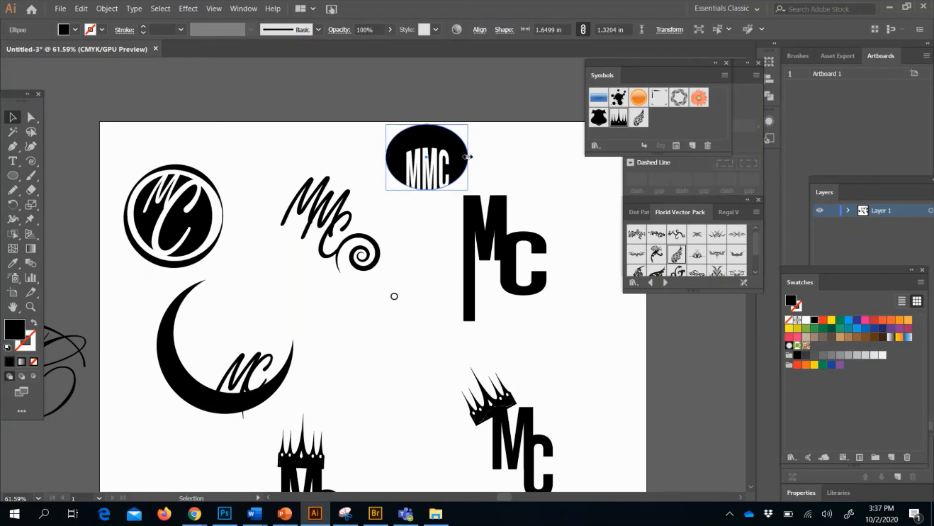
pyautogui.moveTo(467, 157); pyautogui.dragTo(462, 156)
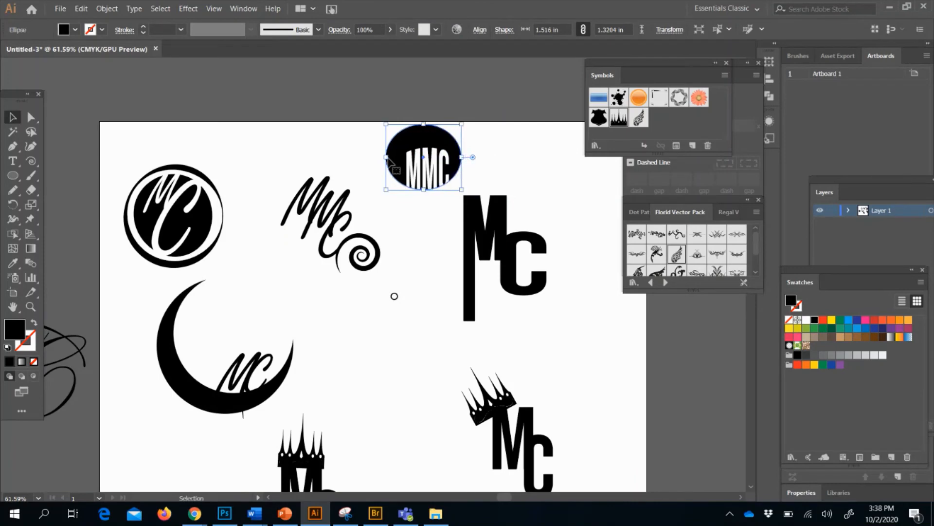
pyautogui.moveTo(388, 157); pyautogui.dragTo(394, 157)
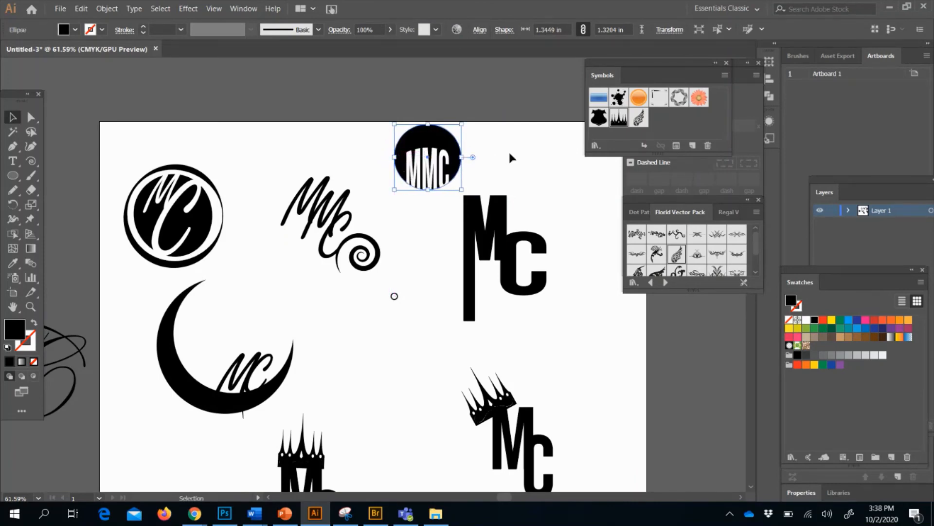
pyautogui.click(509, 155)
pyautogui.click(24, 162)
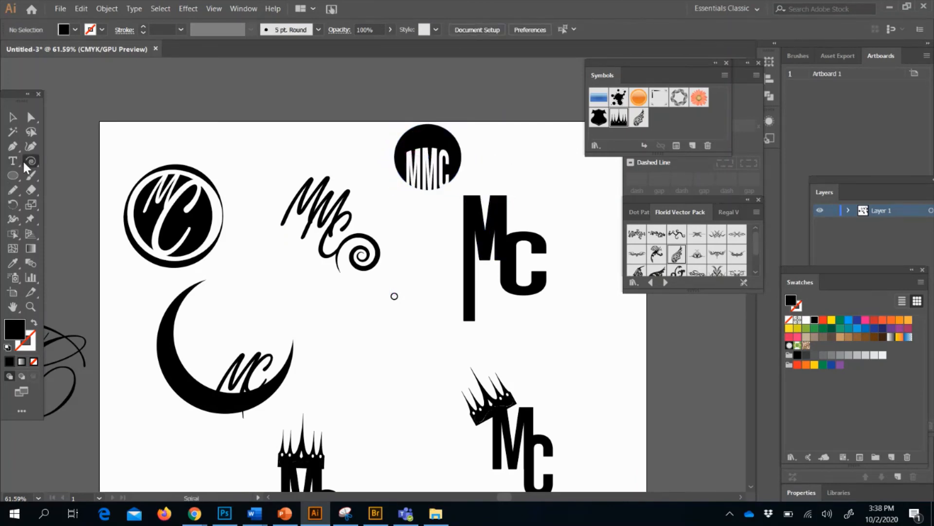
pyautogui.click(191, 161)
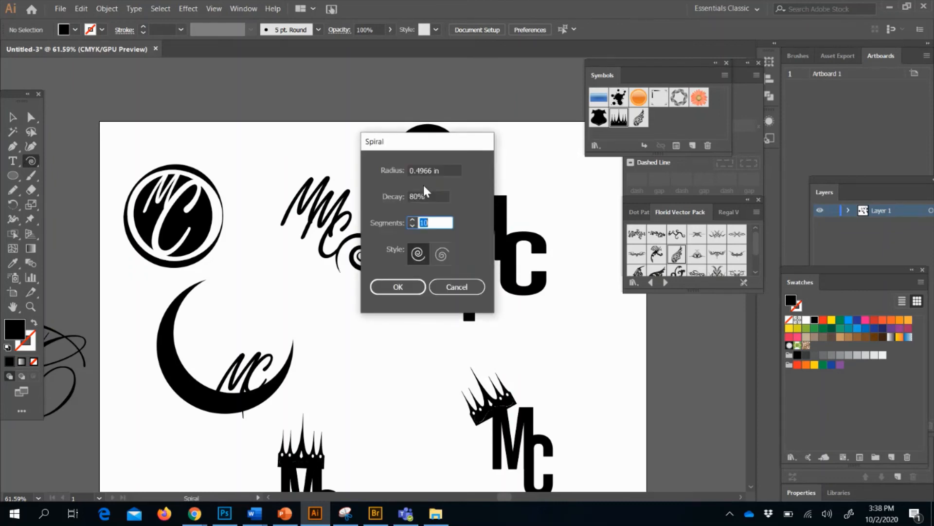
pyautogui.click(460, 287)
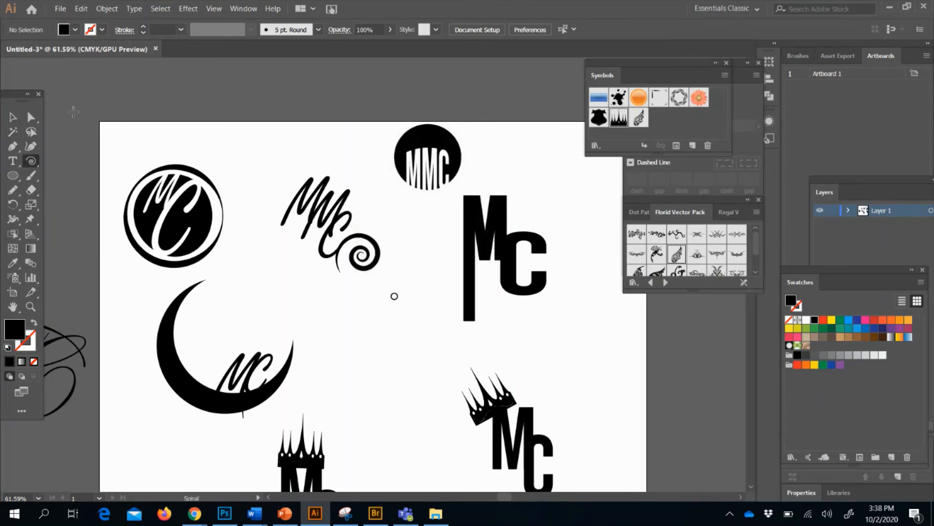
# Add black MMC text in 46 pt Bebas Neue beside the round MMC logo and apply a horizontal Arc warp with 50% bend.
pyautogui.click(12, 160)
pyautogui.click(314, 130)
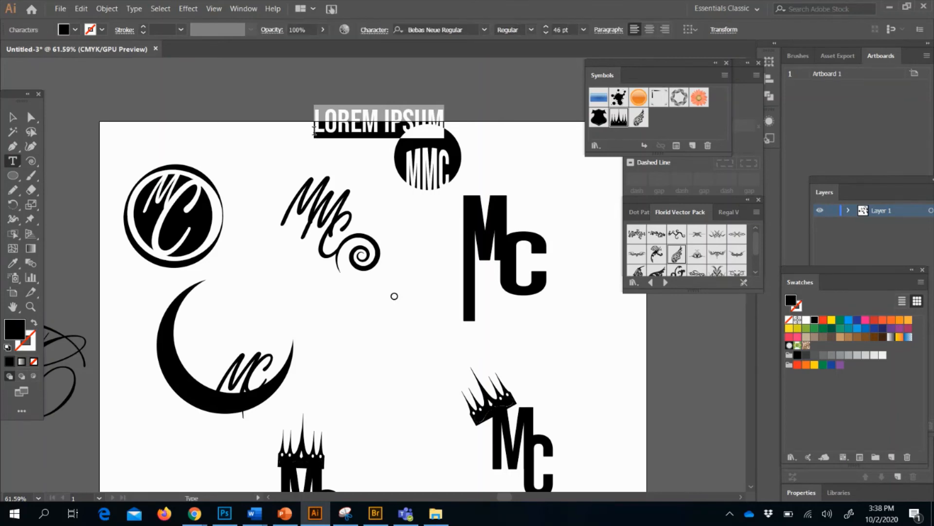
pyautogui.write('MMC')
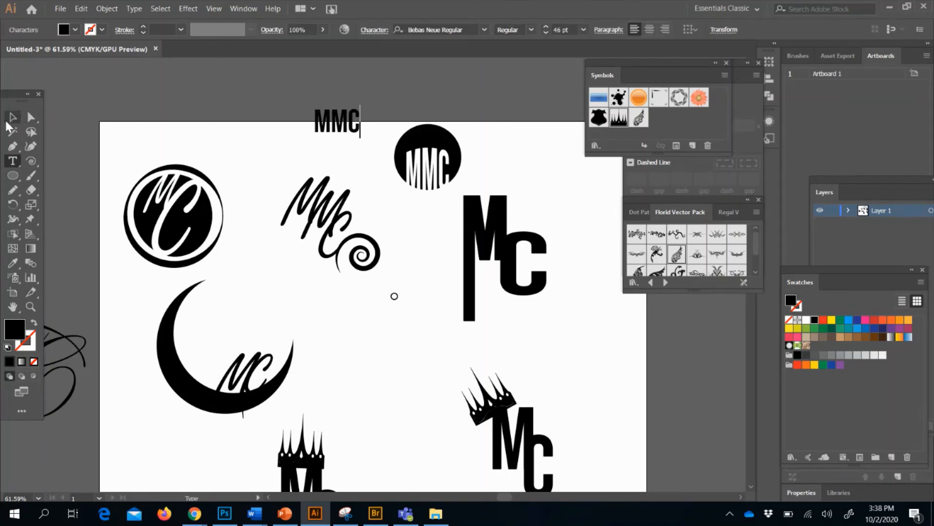
pyautogui.click(10, 119)
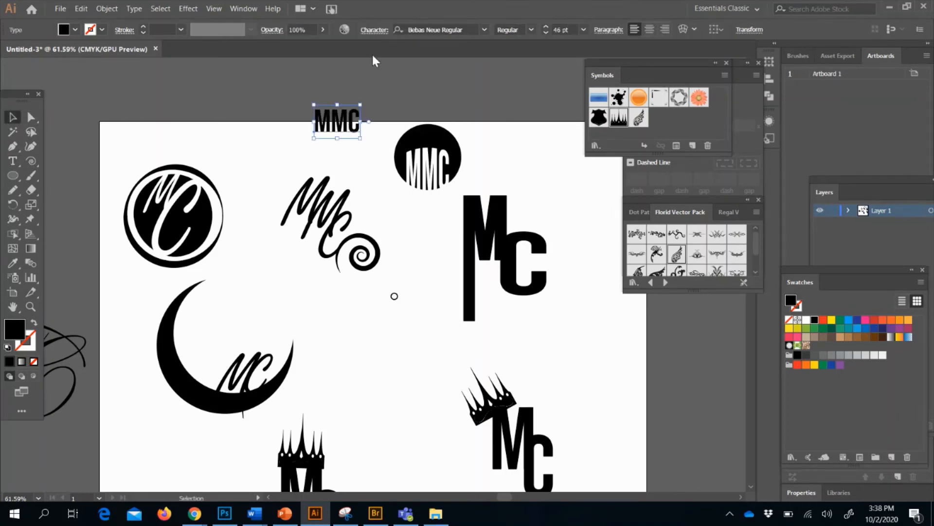
pyautogui.click(683, 28)
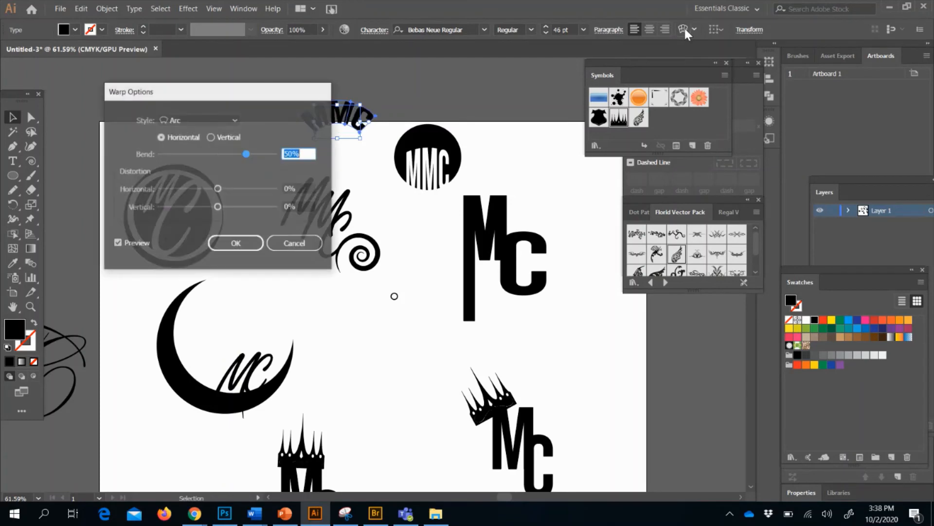
pyautogui.moveTo(281, 85); pyautogui.dragTo(662, 71)
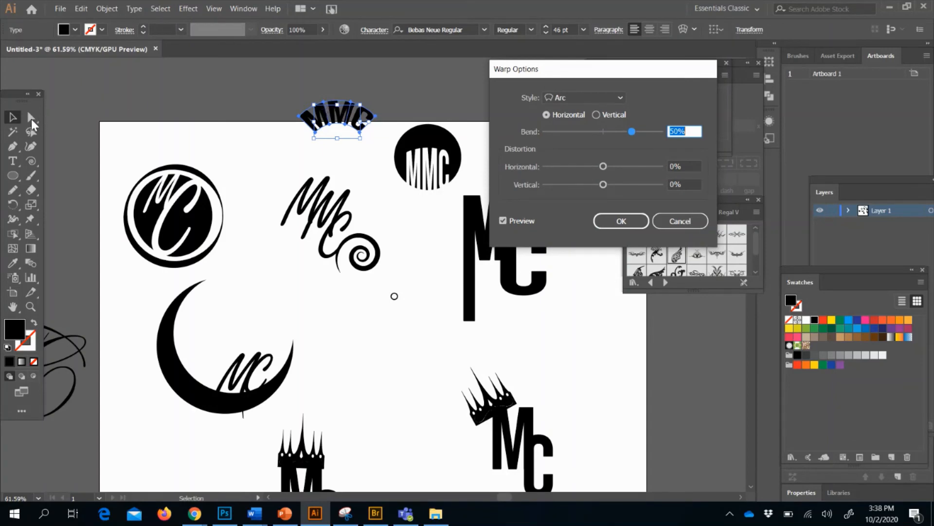
pyautogui.click(609, 219)
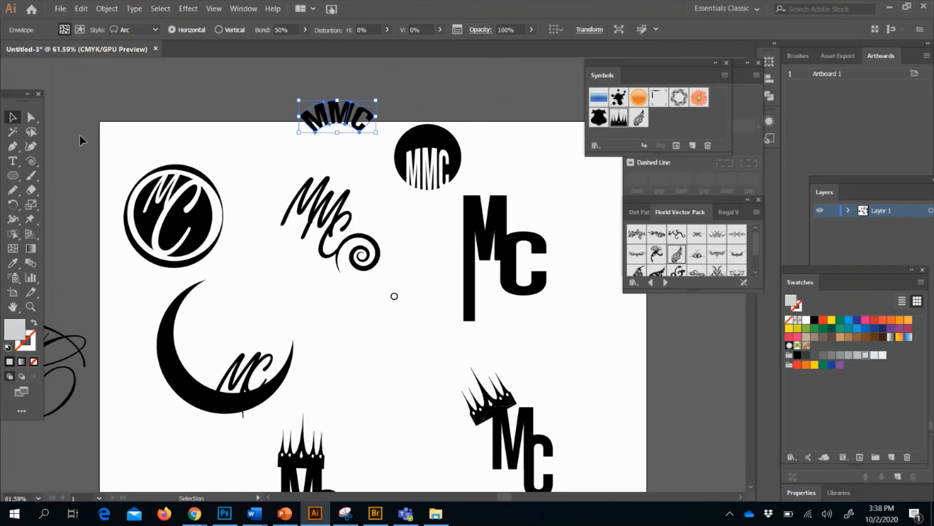
# Reshape the arced MMC text by pulling its upper mesh points upward and its lower and end points downward into an uneven, flared form.
pyautogui.click(28, 124)
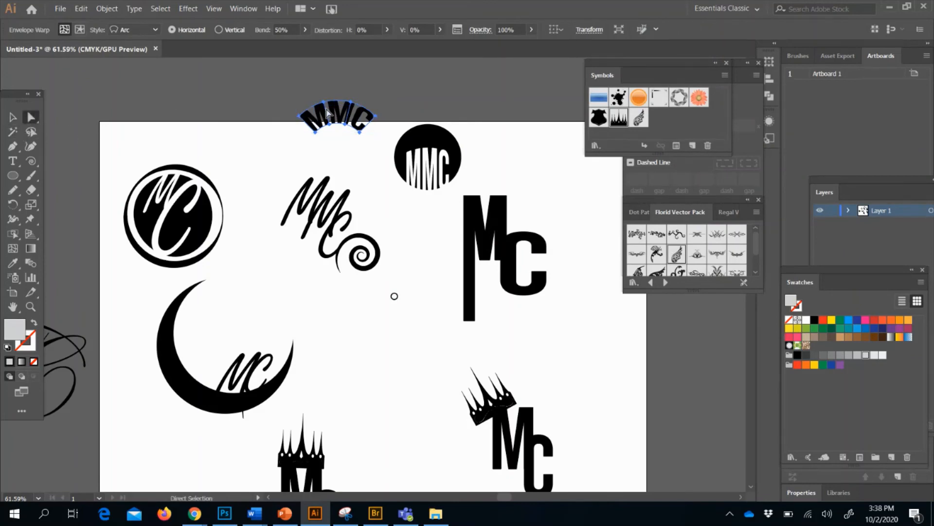
pyautogui.moveTo(323, 102); pyautogui.dragTo(316, 86)
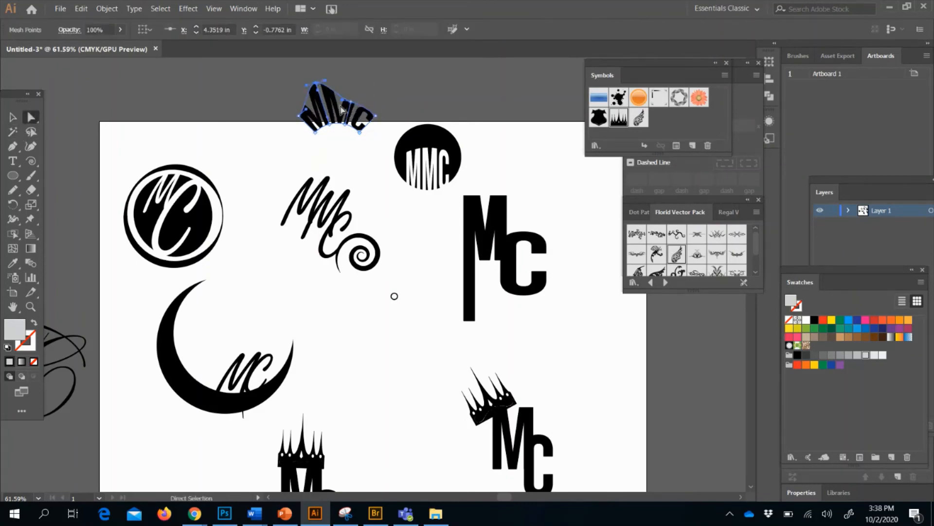
pyautogui.moveTo(329, 128); pyautogui.dragTo(330, 141)
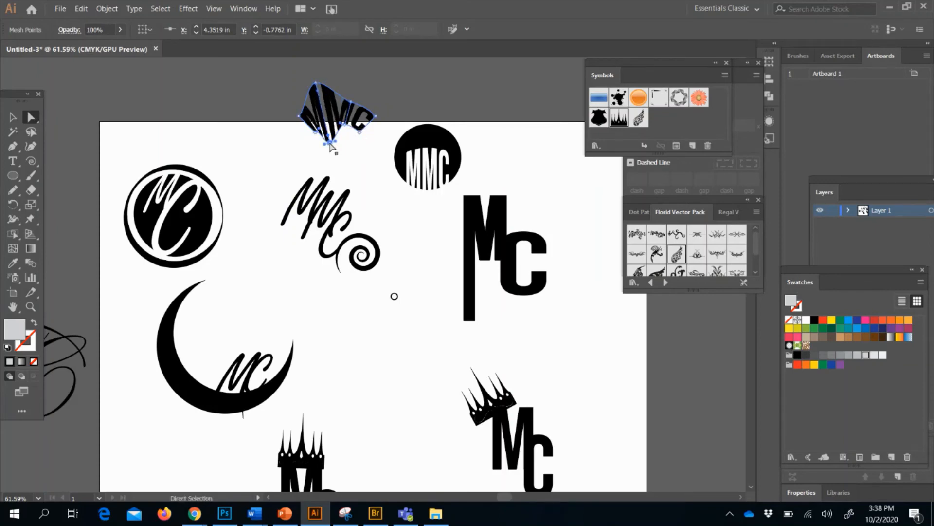
pyautogui.moveTo(352, 103); pyautogui.dragTo(373, 78)
pyautogui.moveTo(348, 126); pyautogui.dragTo(366, 154)
pyautogui.moveTo(375, 119); pyautogui.dragTo(381, 185)
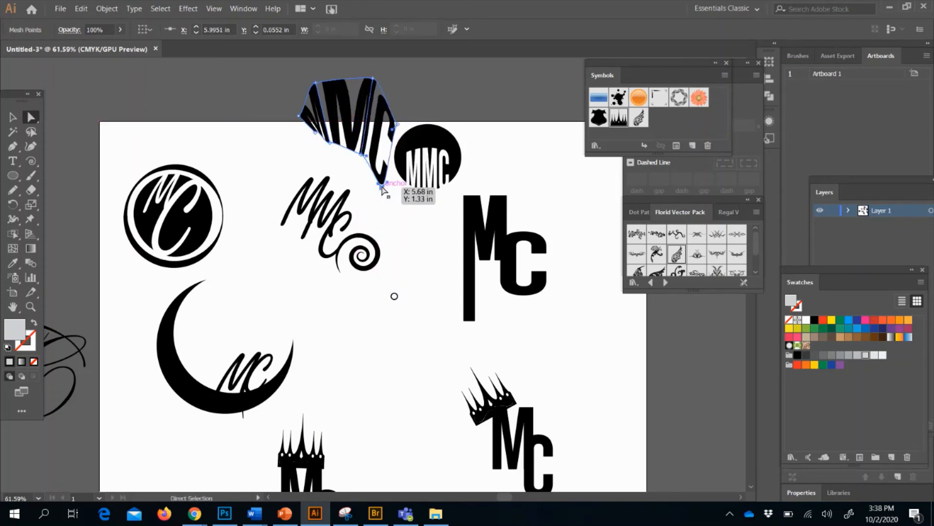
pyautogui.click(263, 138)
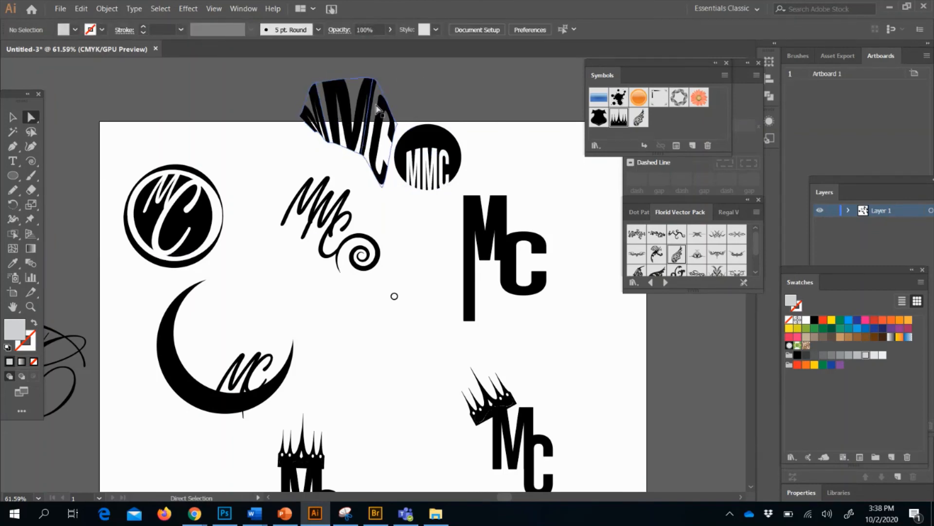
# Add another 46 pt MMC text above the ringed MC logo and apply an envelope mesh with 4 rows and 4 columns.
pyautogui.click(8, 163)
pyautogui.click(127, 132)
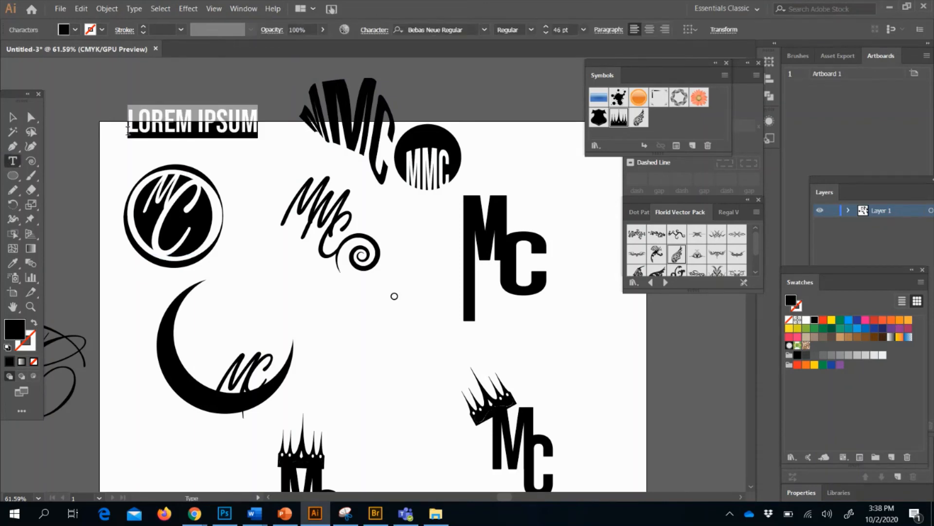
pyautogui.write('MMC')
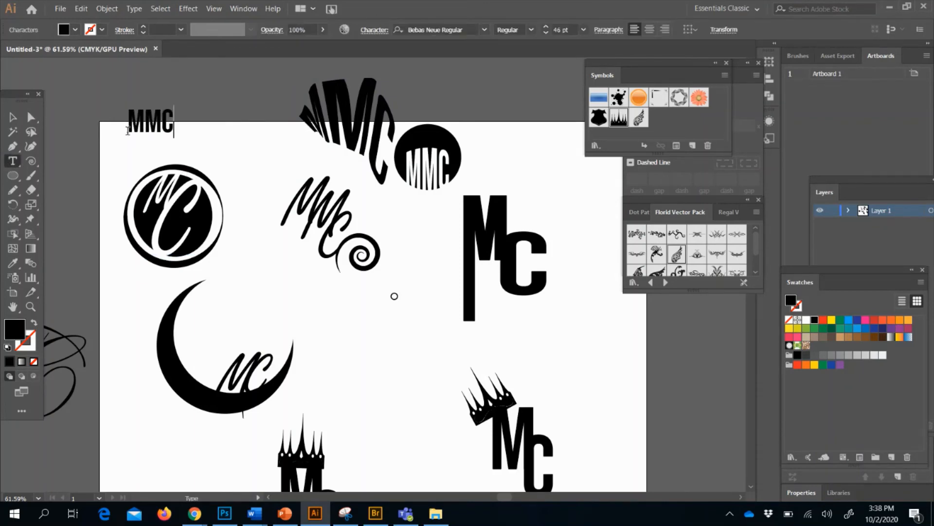
pyautogui.click(14, 118)
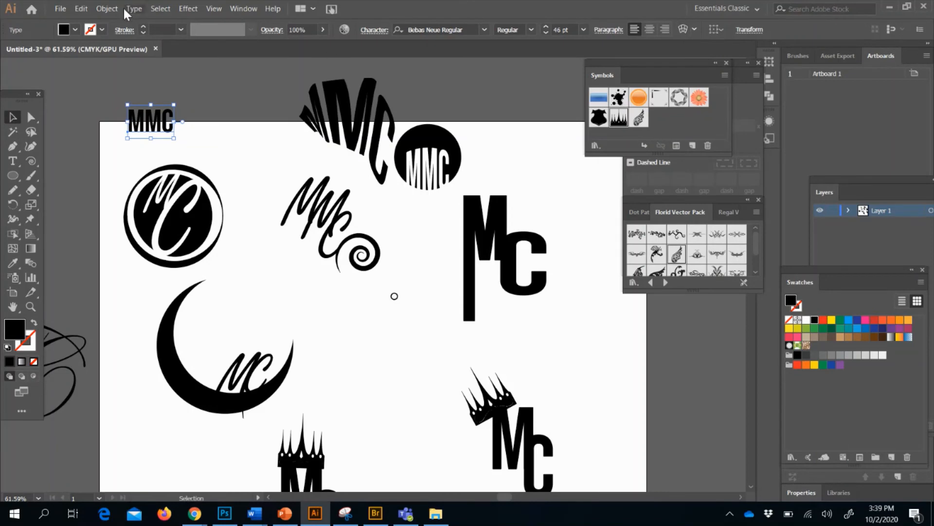
pyautogui.click(107, 8)
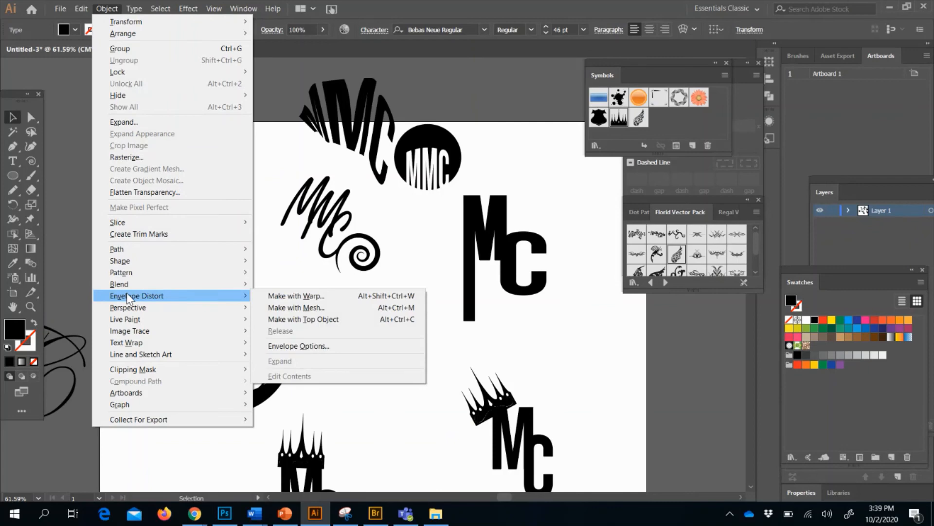
pyautogui.click(286, 310)
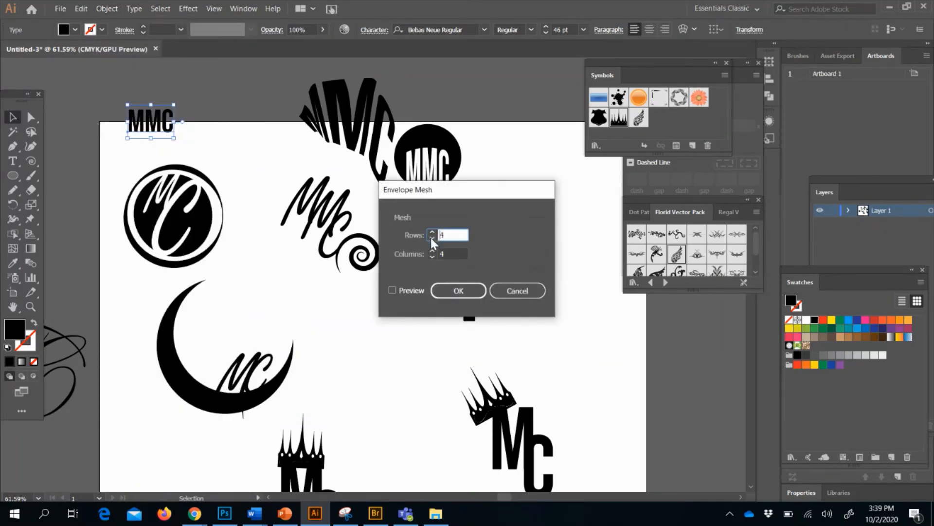
pyautogui.click(456, 291)
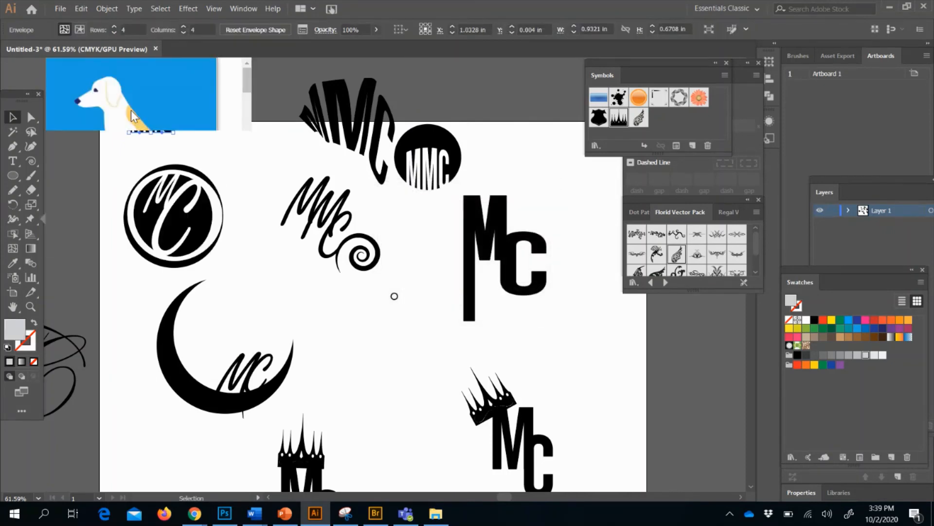
pyautogui.click(280, 101)
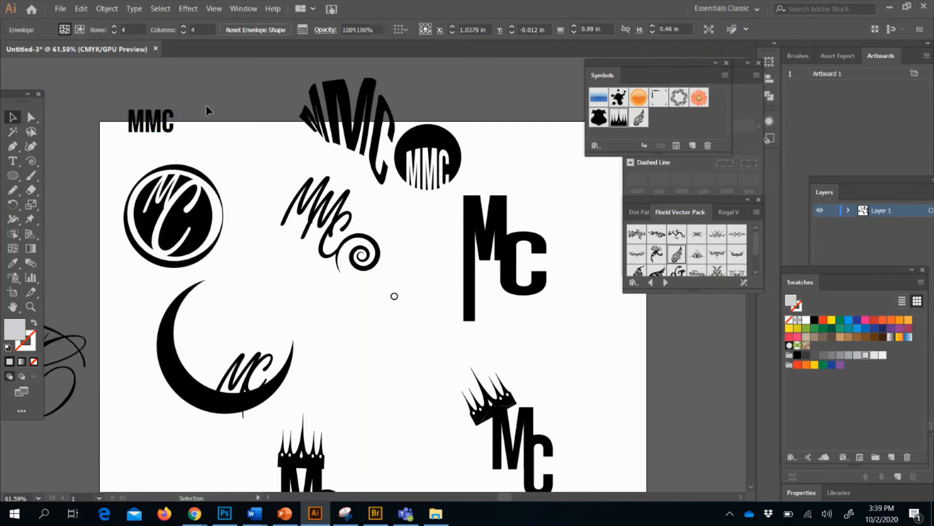
# Distort the meshed MMC text by stretching mesh points around the C outward and pulling the first M's upper corner up and away.
pyautogui.click(170, 132)
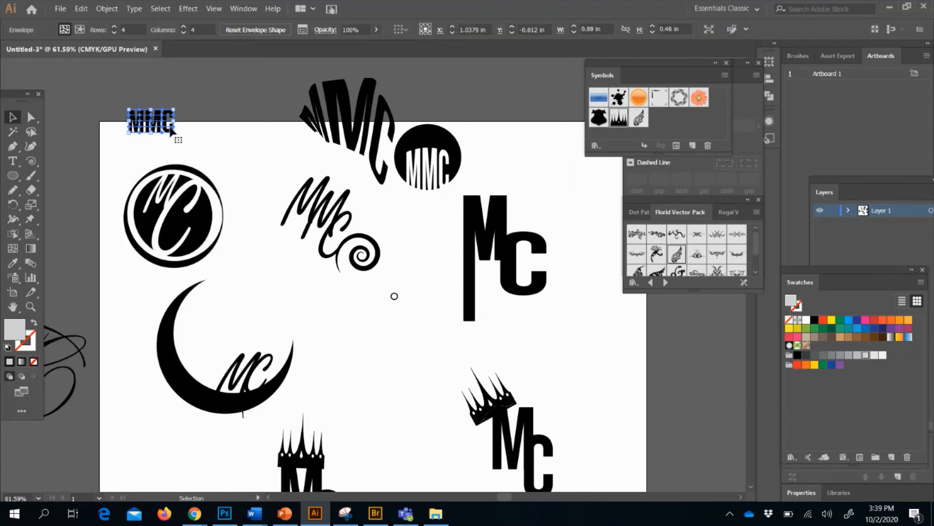
pyautogui.moveTo(174, 134); pyautogui.dragTo(244, 111)
pyautogui.click(31, 117)
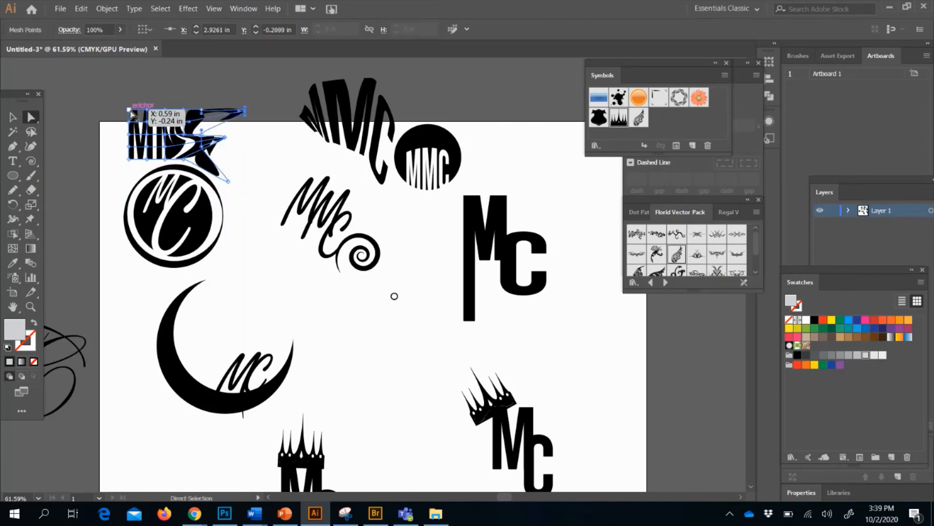
pyautogui.moveTo(129, 110); pyautogui.dragTo(113, 90)
pyautogui.click(170, 89)
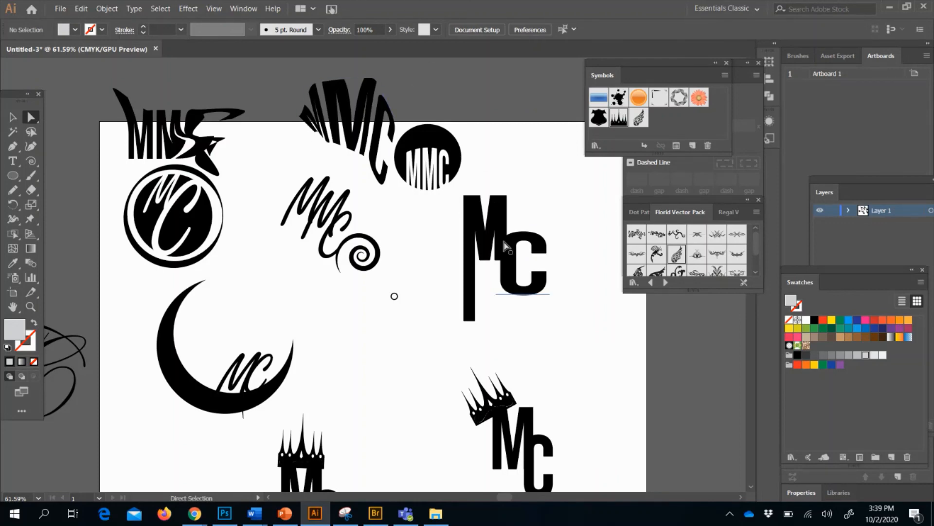
pyautogui.click(13, 118)
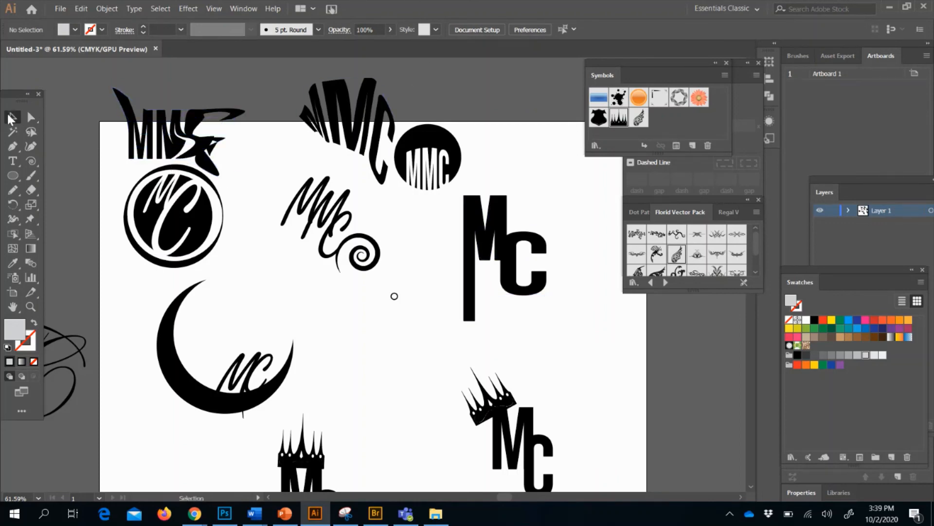
pyautogui.click(167, 117)
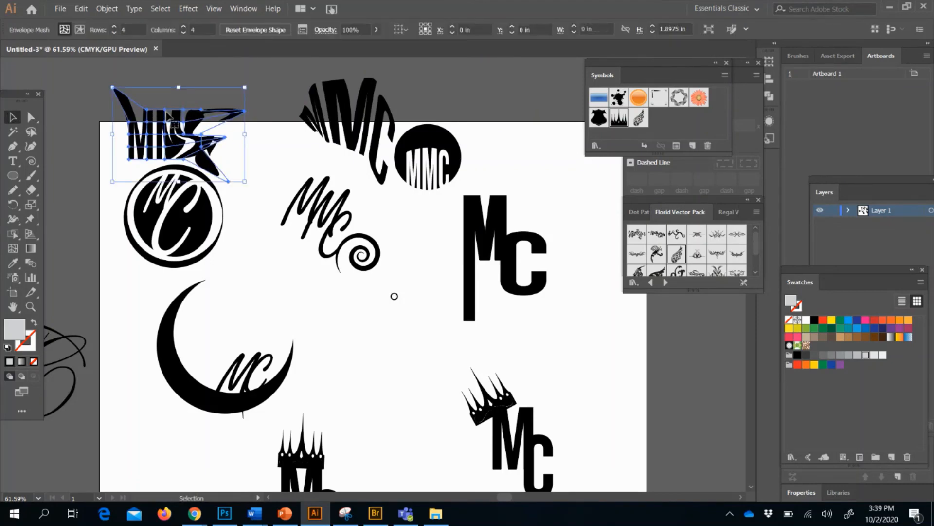
pyautogui.click(267, 80)
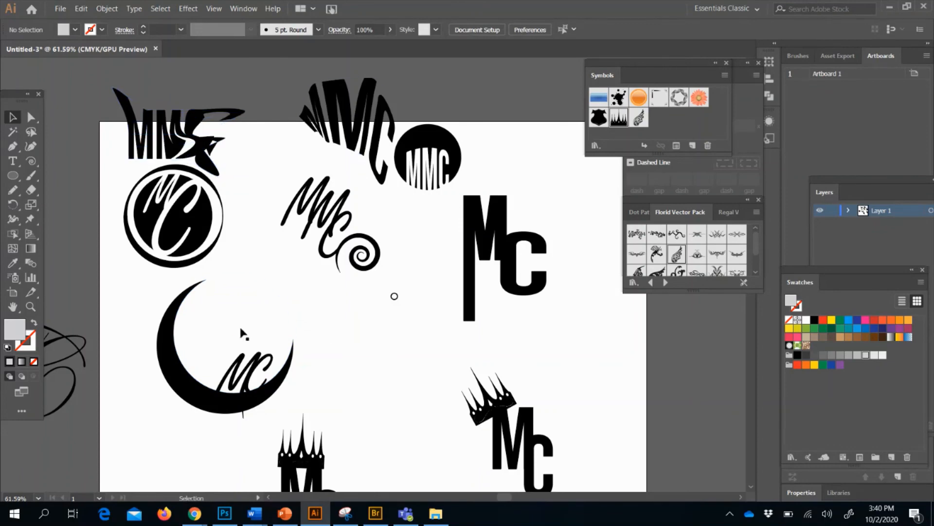
# Save the document to the Desktop in Adobe Illustrator format, naming it with the first name followed by "-mono-practice".
pyautogui.click(61, 9)
pyautogui.click(73, 130)
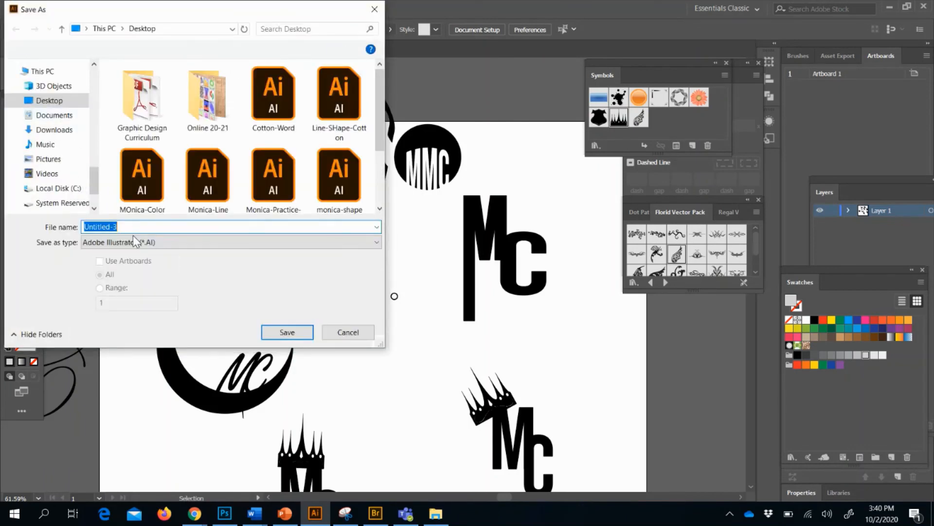
pyautogui.write('monica-')
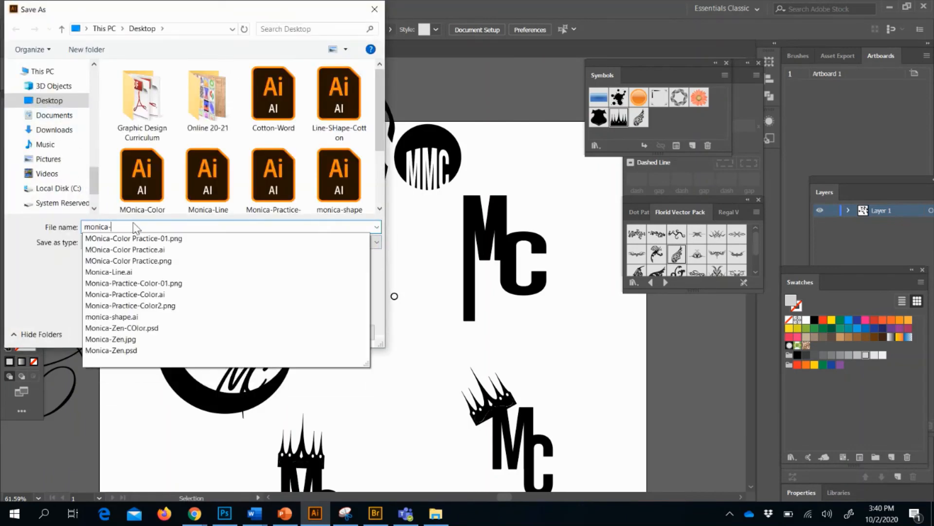
pyautogui.write('mono-pract')
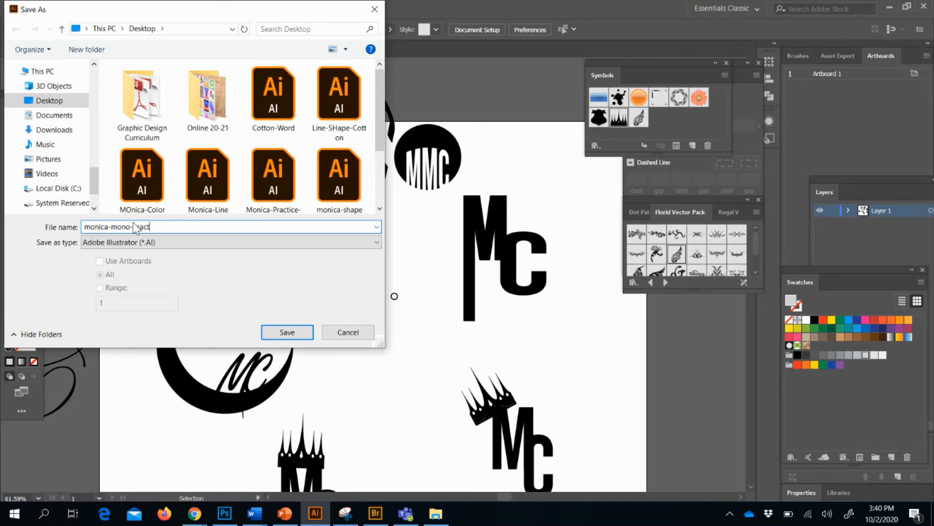
pyautogui.write('ice')
pyautogui.press('Return')
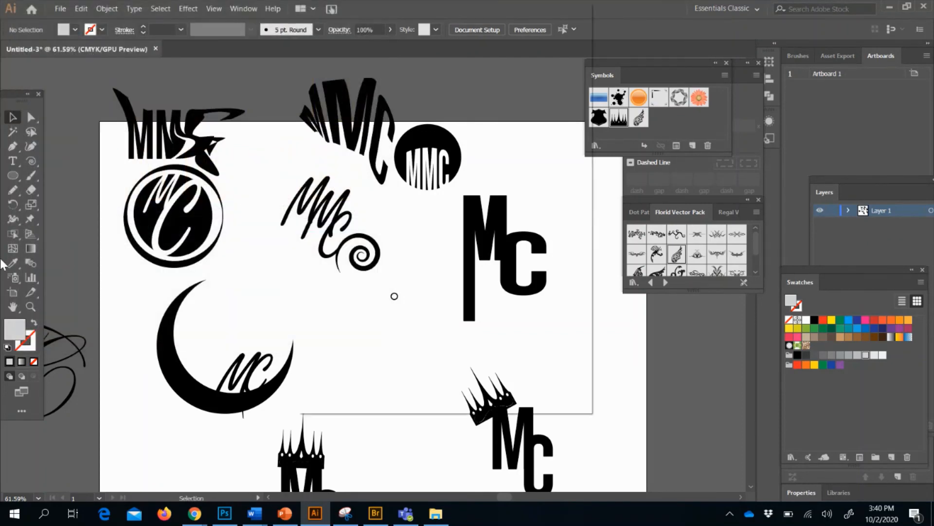
# Copy the MC logo with the tilted crown and create a new Letter document in portrait orientation.
pyautogui.click(494, 383)
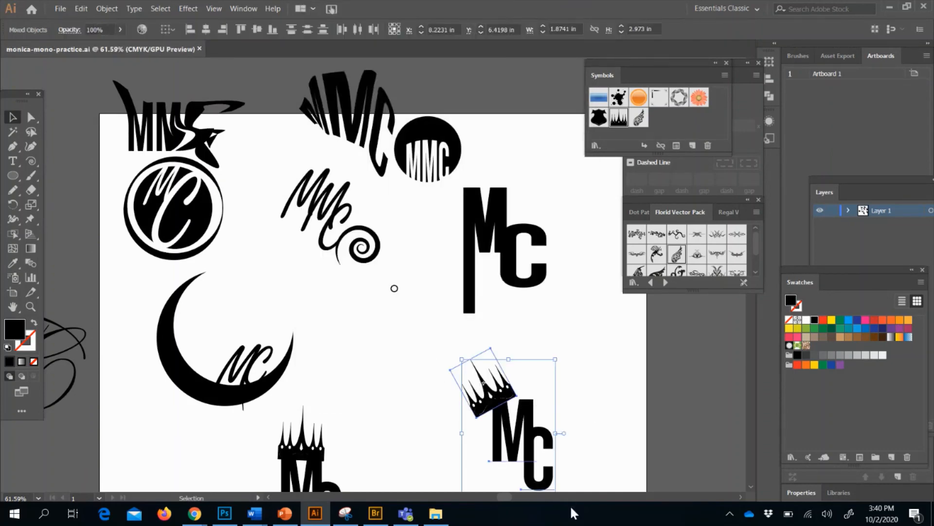
pyautogui.click(62, 8)
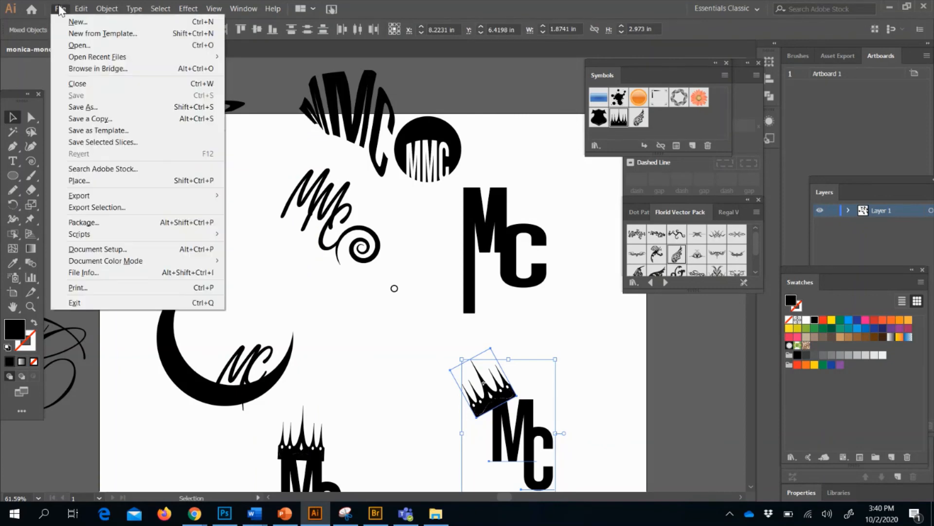
pyautogui.click(65, 19)
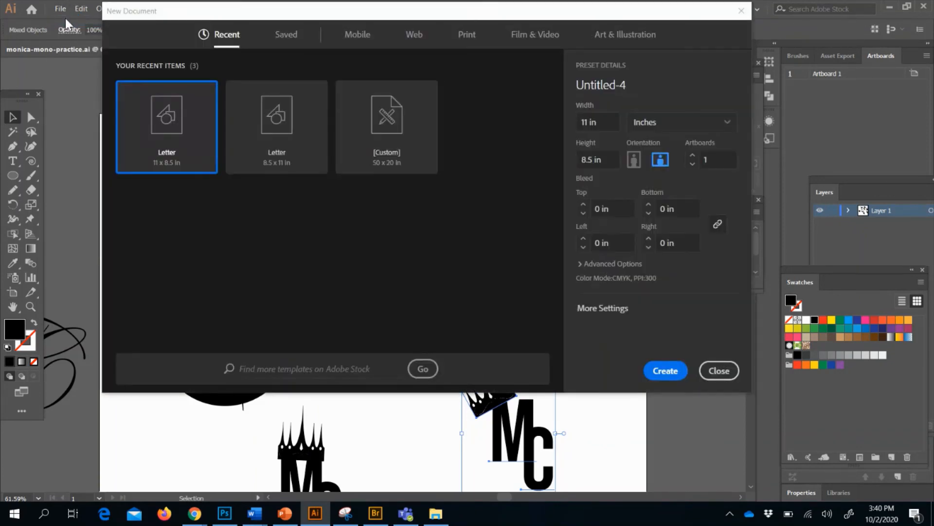
pyautogui.click(635, 165)
pyautogui.click(670, 368)
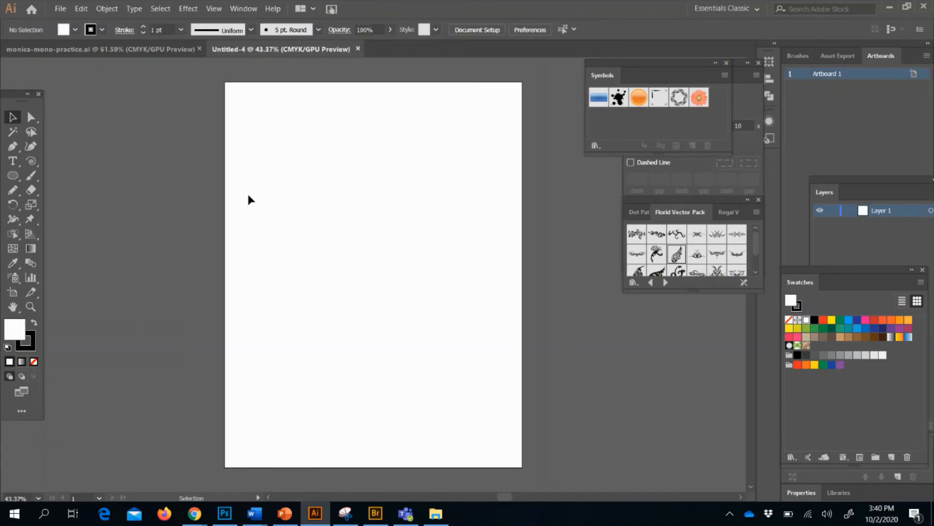
# Paste the crowned MC logo into the new document, enlarge it to nearly fill the artboard and center it.
pyautogui.hotkey('ctrl', 'v')
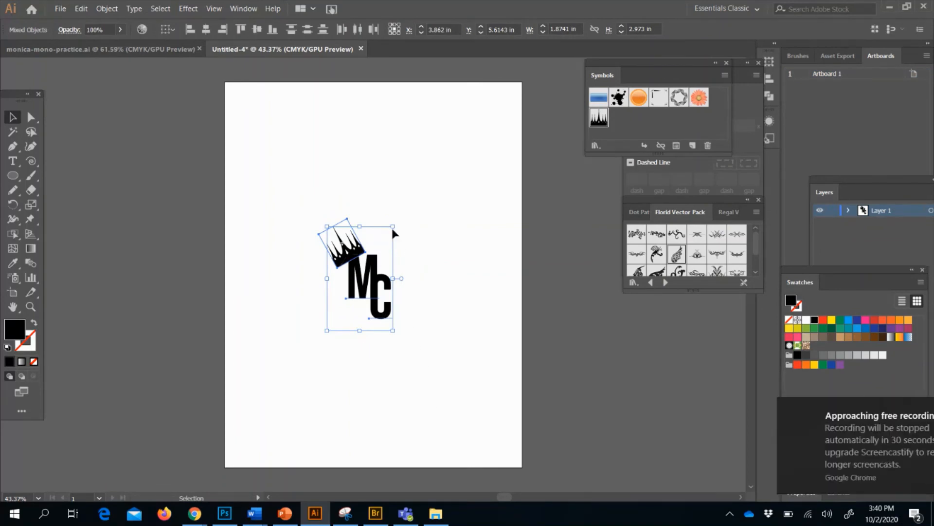
pyautogui.moveTo(393, 227); pyautogui.dragTo(542, 51)
pyautogui.moveTo(454, 201); pyautogui.dragTo(396, 254)
pyautogui.scroll(-3, 407, 271)
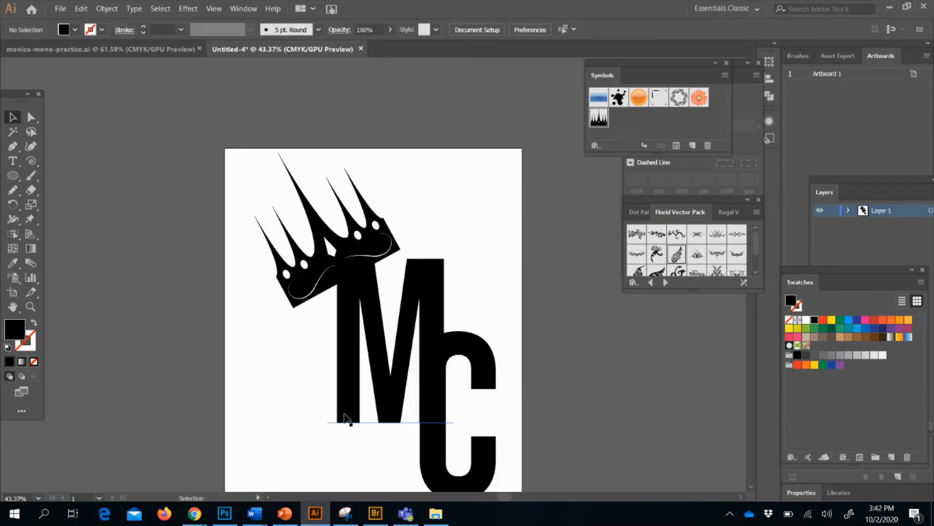
pyautogui.scroll(-2, 345, 418)
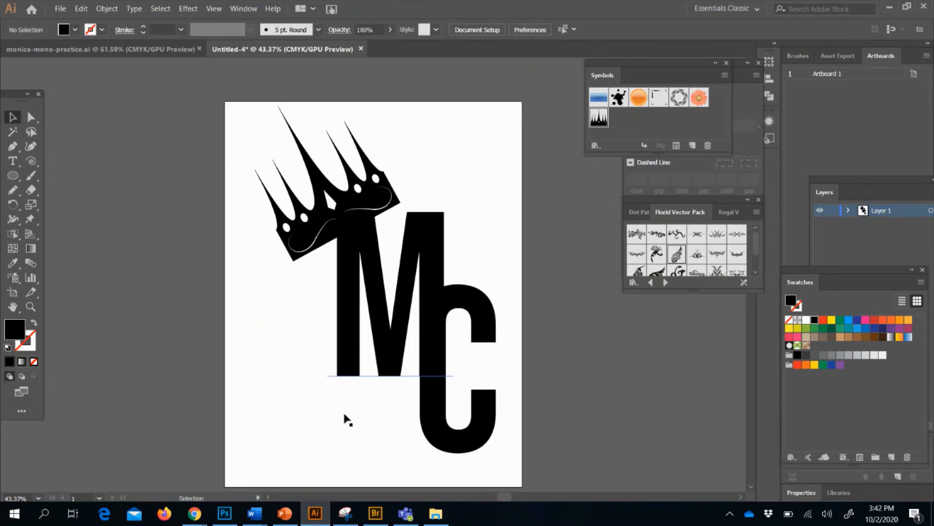
# Group the crown with the letters M and C and move the group slightly down and to the left.
pyautogui.click(433, 309)
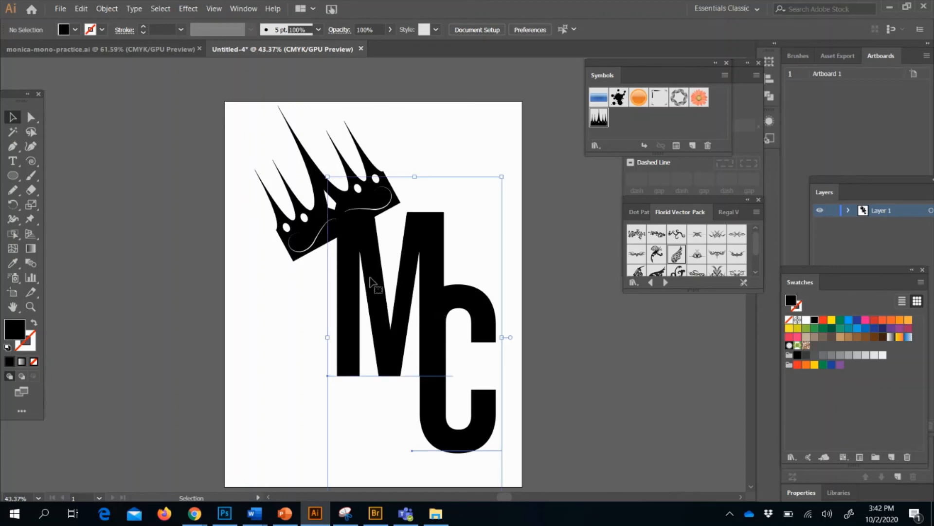
pyautogui.click(425, 303)
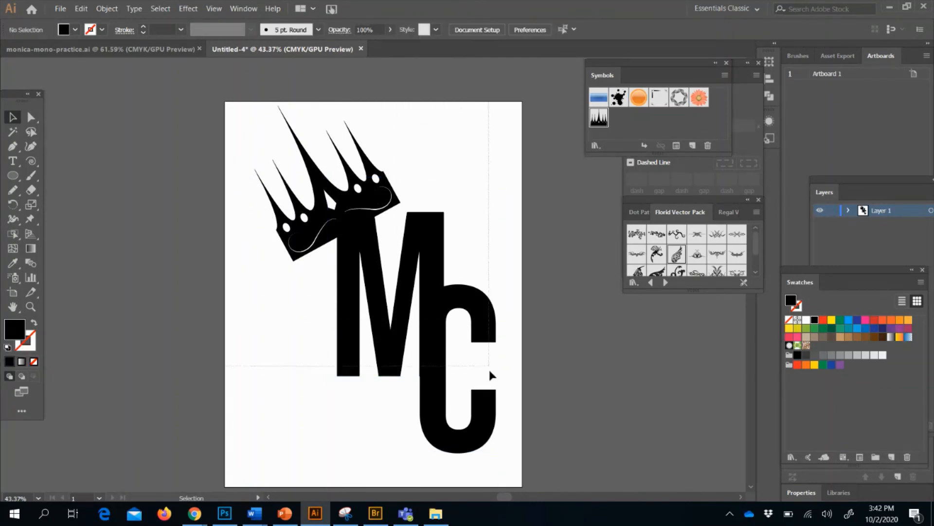
pyautogui.click(506, 407)
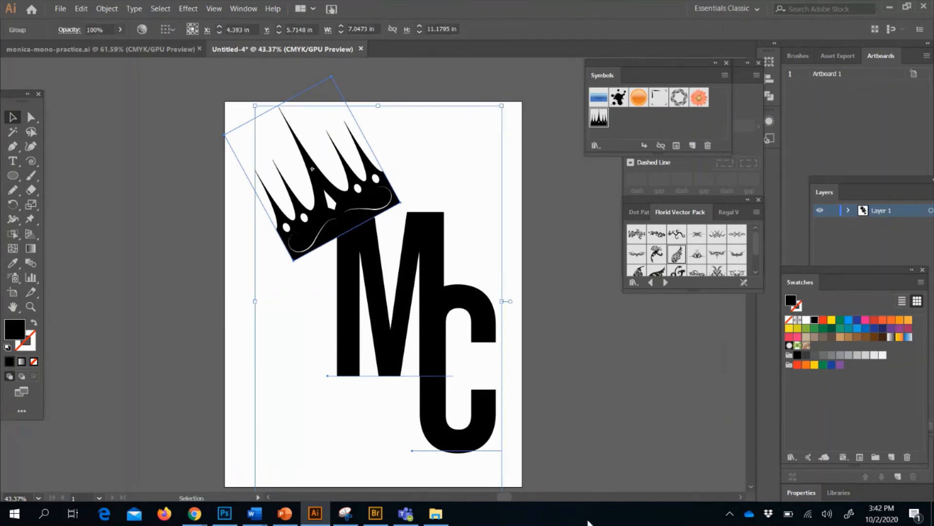
pyautogui.moveTo(481, 410); pyautogui.dragTo(470, 422)
pyautogui.scroll(-2, 544, 414)
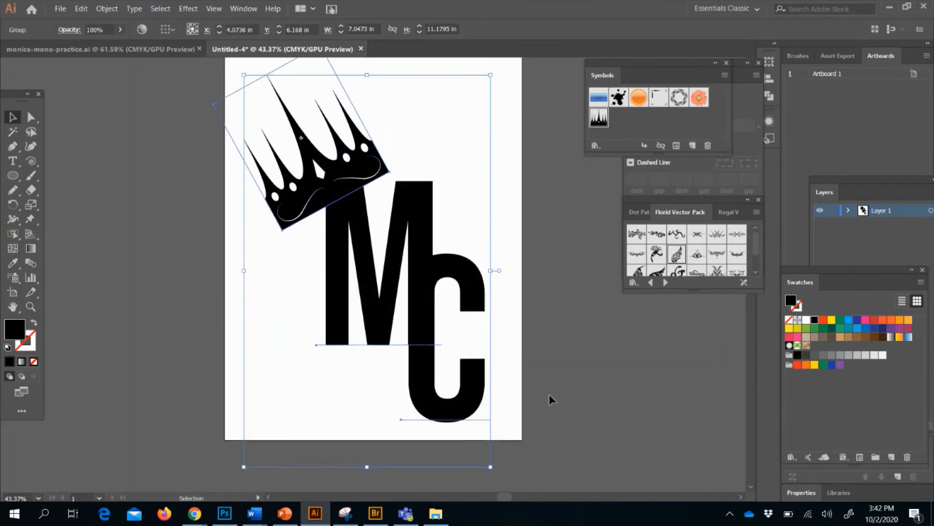
# Scale the logo group up to about 7.48 by 11.86 in and reposition it so the visible artwork fits the artboard.
pyautogui.scroll(3, 549, 393)
pyautogui.scroll(-4, 549, 393)
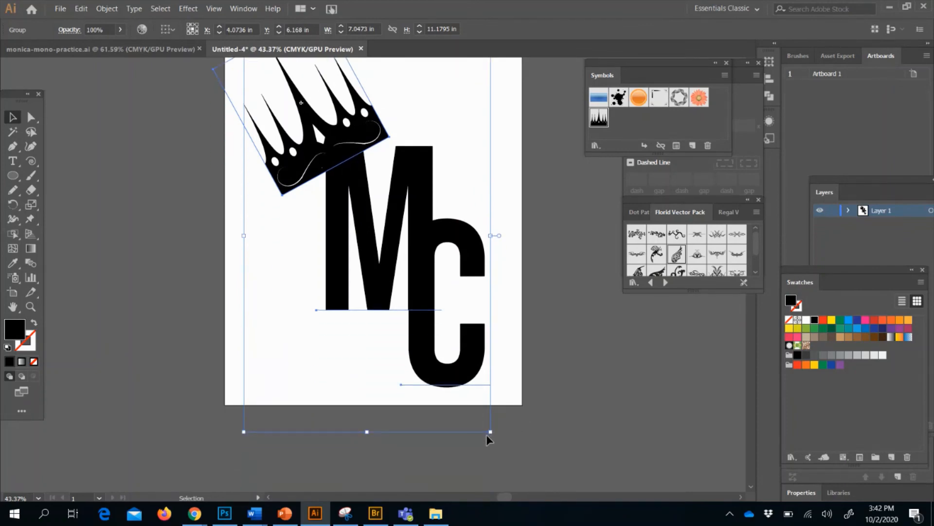
pyautogui.moveTo(487, 435); pyautogui.dragTo(514, 446)
pyautogui.moveTo(479, 388); pyautogui.dragTo(484, 390)
pyautogui.scroll(3, 480, 385)
pyautogui.scroll(-1, 479, 384)
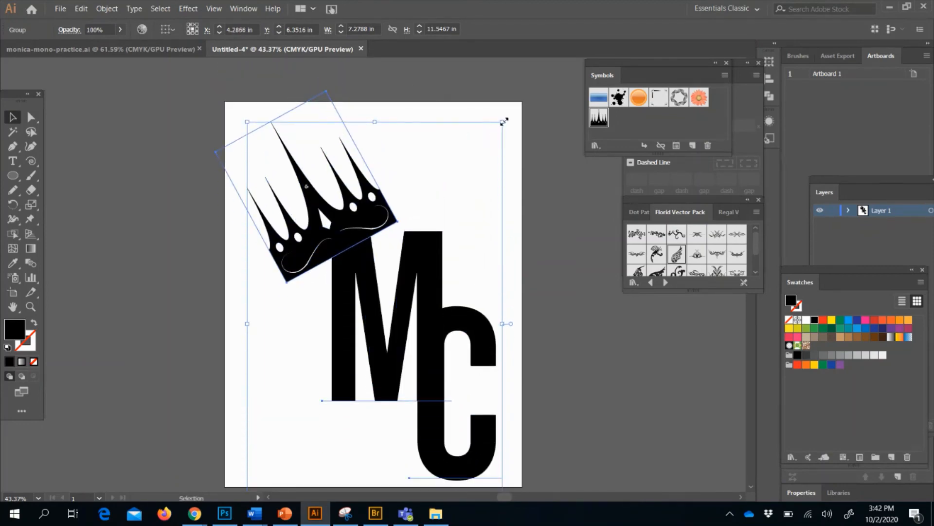
pyautogui.moveTo(504, 121); pyautogui.dragTo(510, 110)
pyautogui.moveTo(423, 251); pyautogui.dragTo(417, 249)
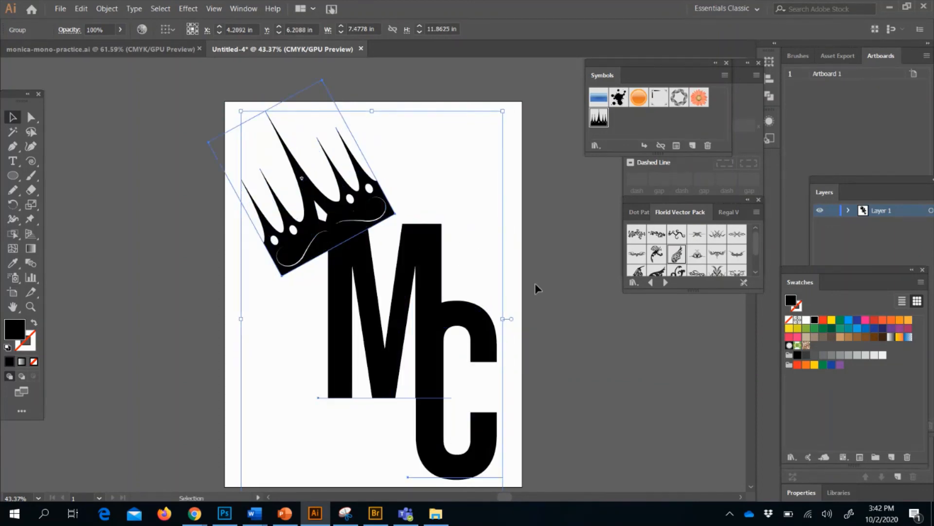
pyautogui.click(571, 329)
# Save the document to the Desktop in Adobe Illustrator format, naming it with the first name followed by "-Mono-Final".
pyautogui.click(59, 10)
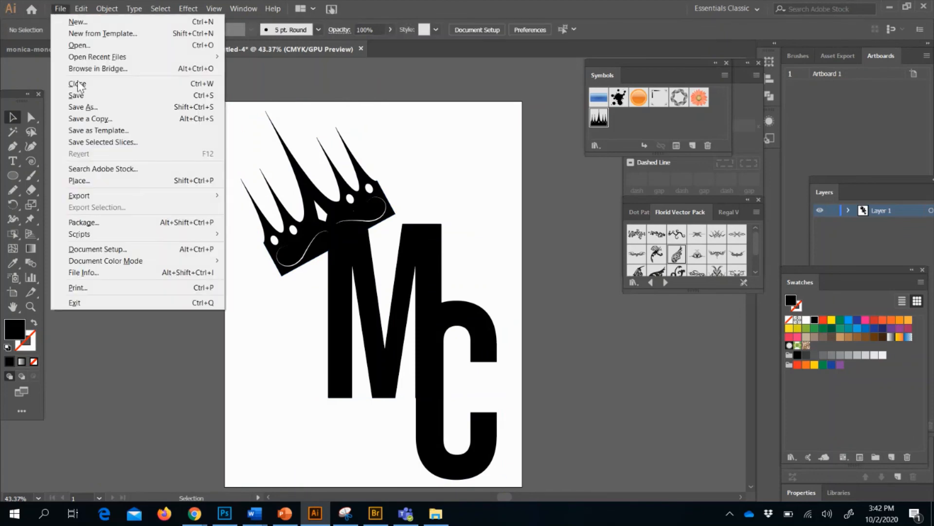
pyautogui.click(91, 107)
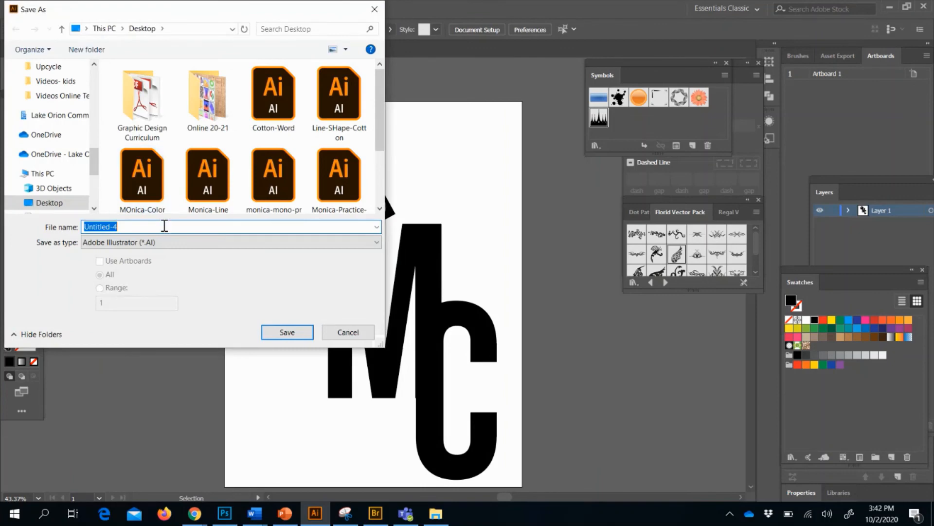
pyautogui.write('Monica')
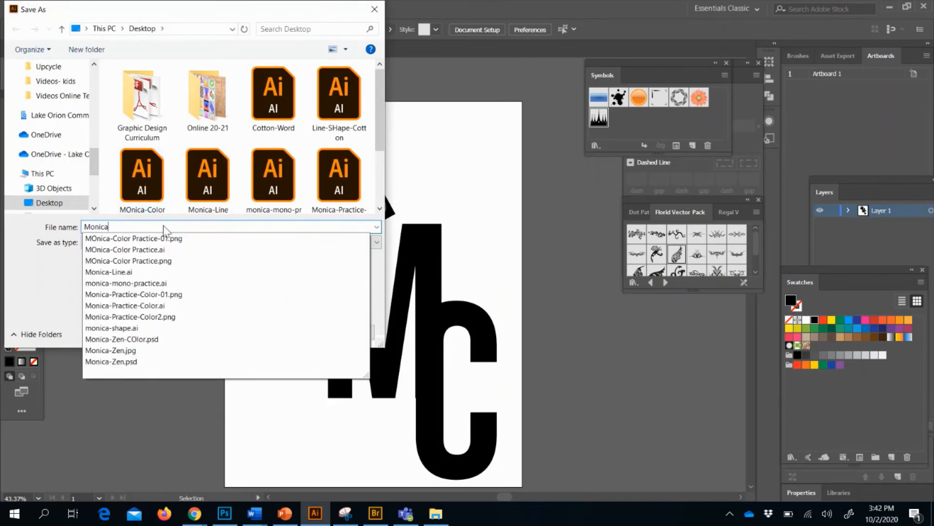
pyautogui.write('-Mono')
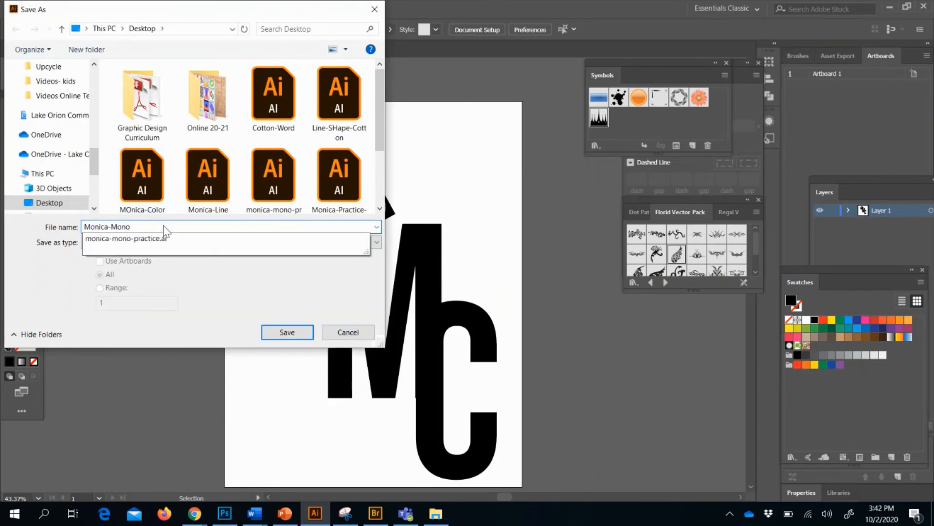
pyautogui.write('=Foina')
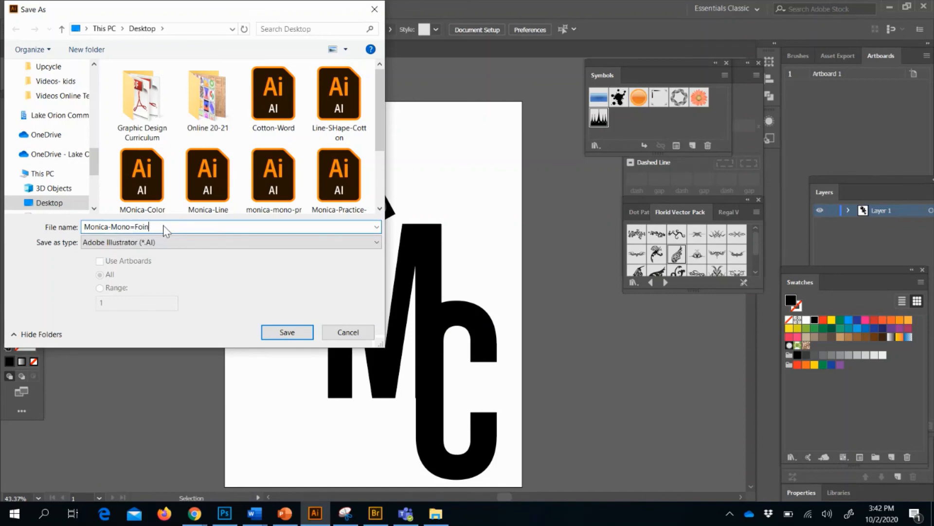
pyautogui.press('BackSpace')
pyautogui.press('BackSpace')
pyautogui.write('-Fi')
pyautogui.click(269, 332)
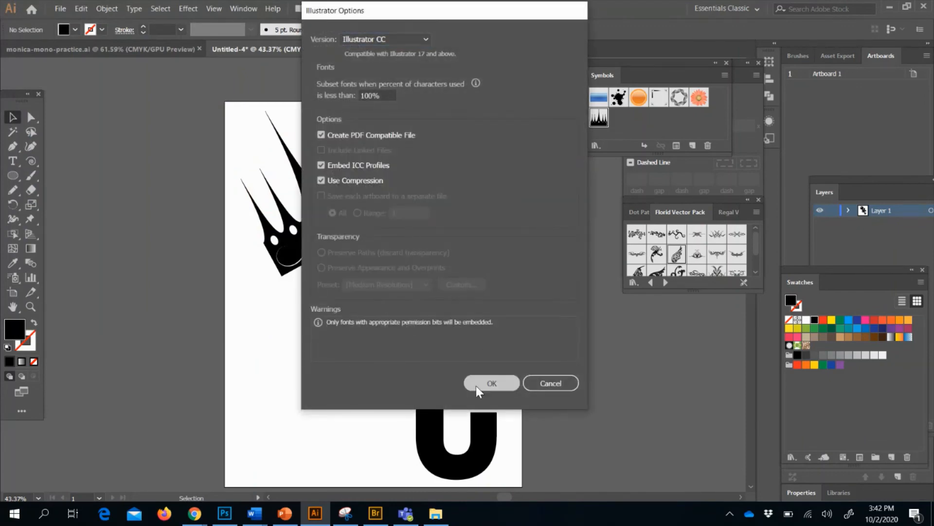
pyautogui.click(476, 385)
# Start exporting the logo to the Desktop as a PNG limited to the artboard.
pyautogui.click(60, 8)
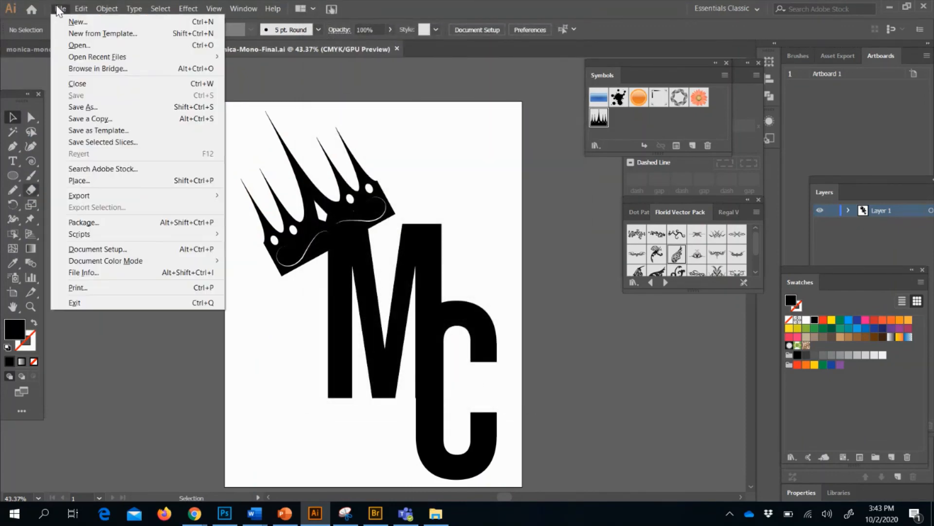
pyautogui.moveTo(78, 195)
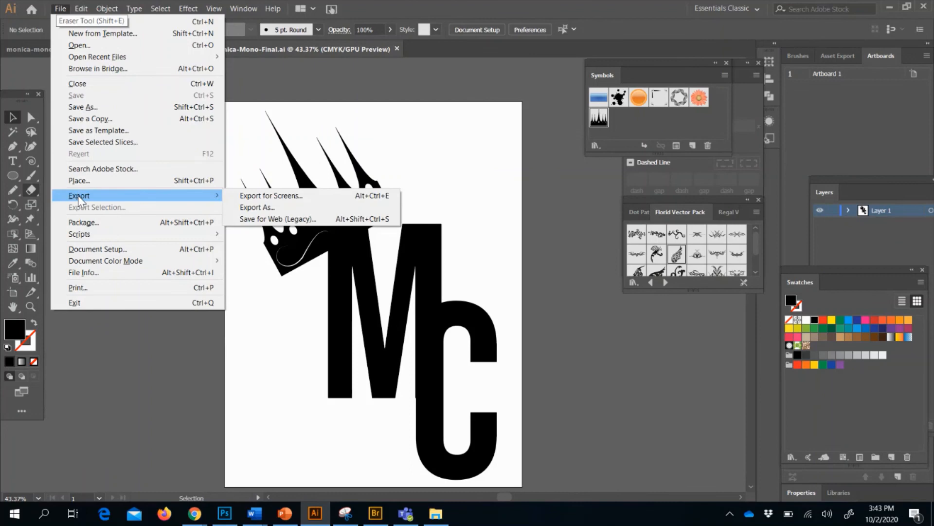
pyautogui.click(264, 212)
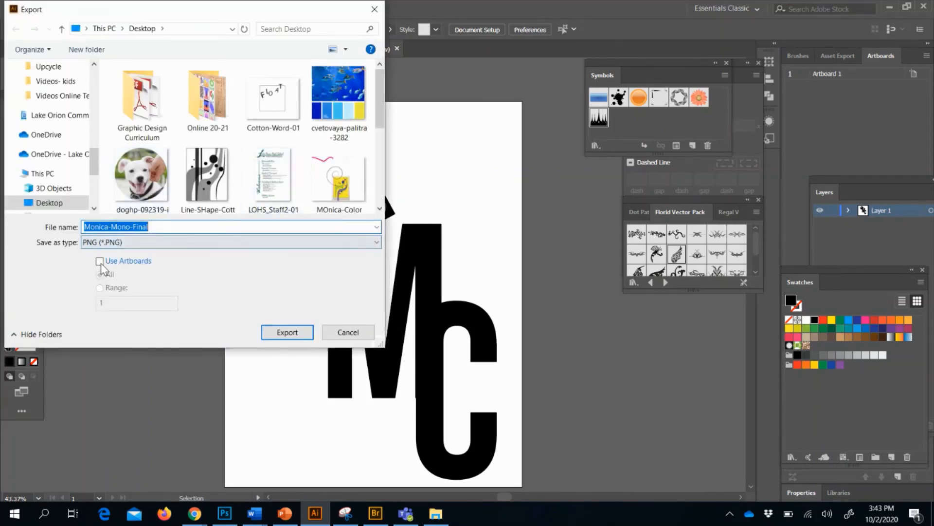
pyautogui.click(99, 261)
pyautogui.click(285, 337)
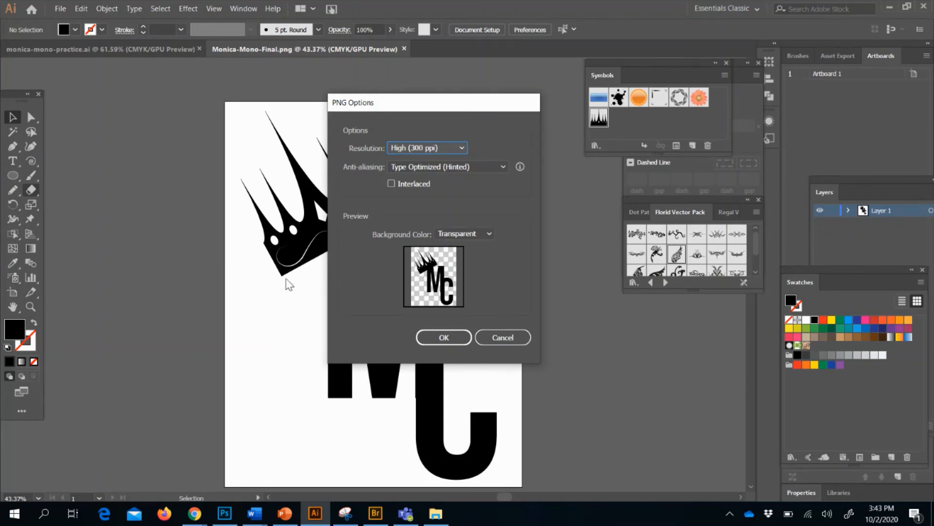
# Preview a white background for the PNG, switch it back to Transparent and complete the export.
pyautogui.click(486, 234)
pyautogui.click(478, 262)
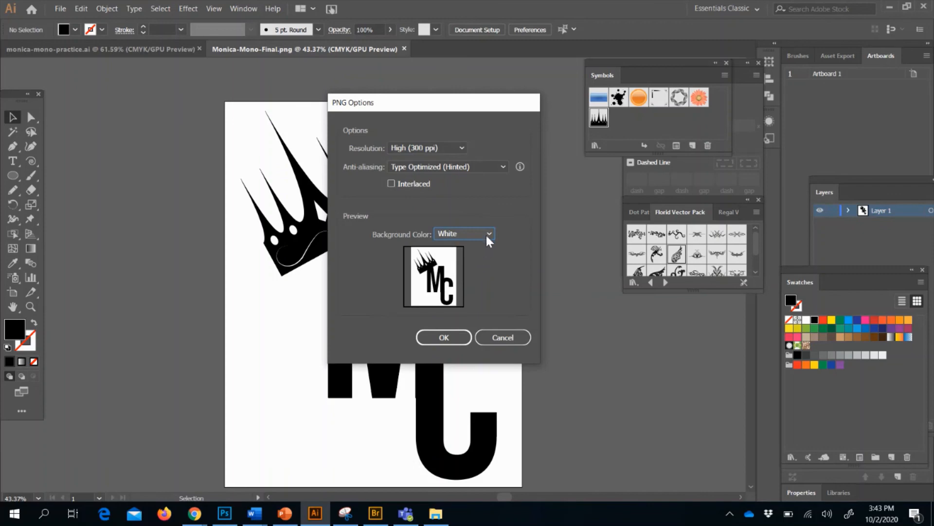
pyautogui.click(486, 232)
pyautogui.click(482, 245)
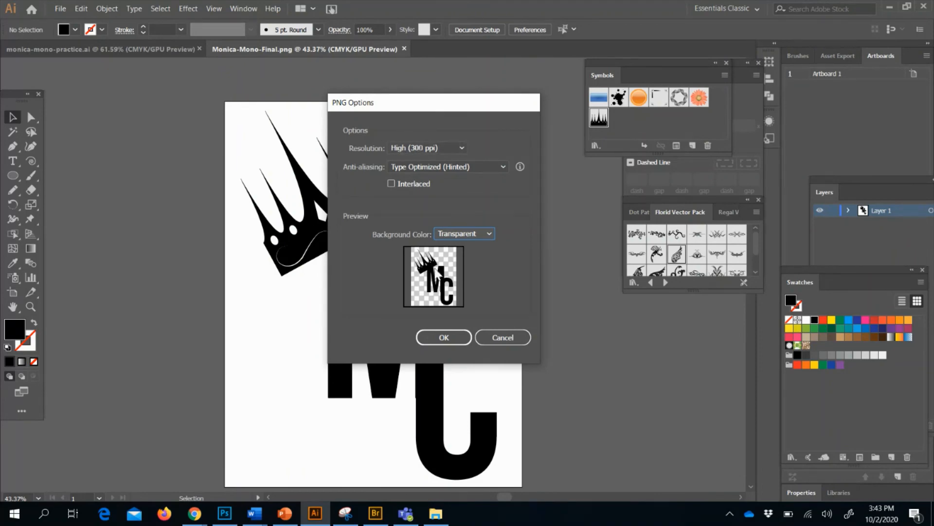
pyautogui.click(425, 335)
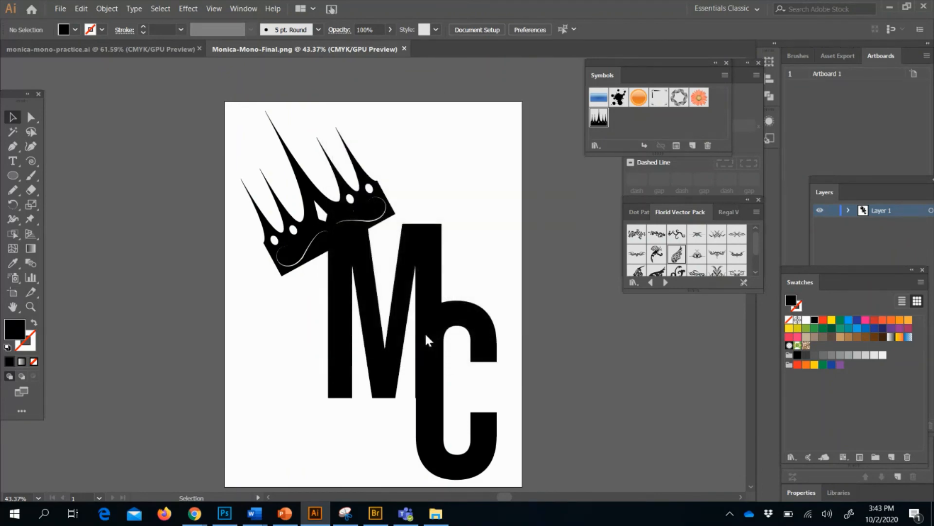